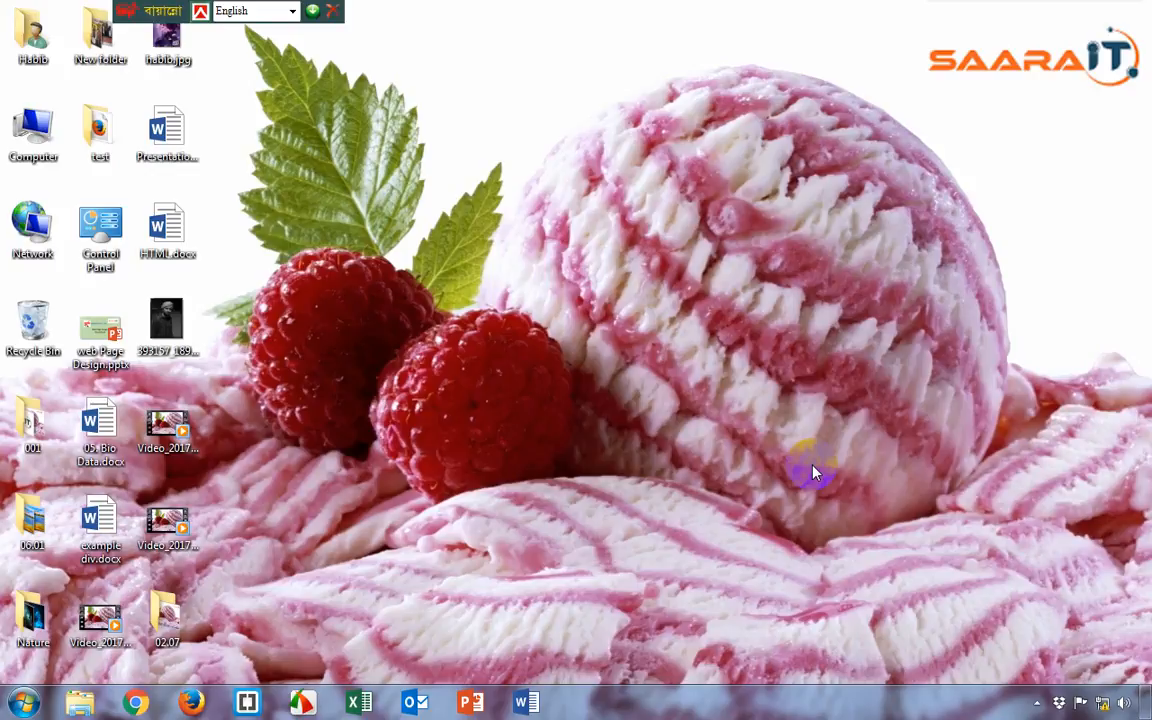
Start Microsoft Office Word 2007 and run a Clip Art search with no keyword across all collections and media file types
click(24, 704)
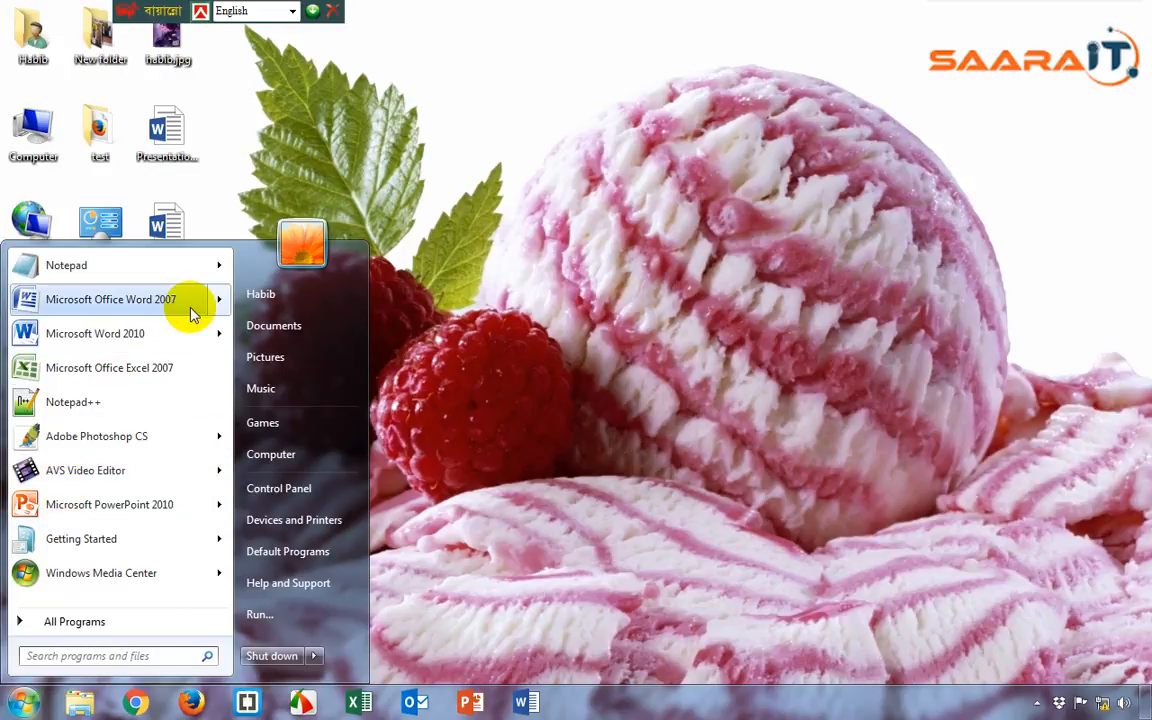
click(139, 302)
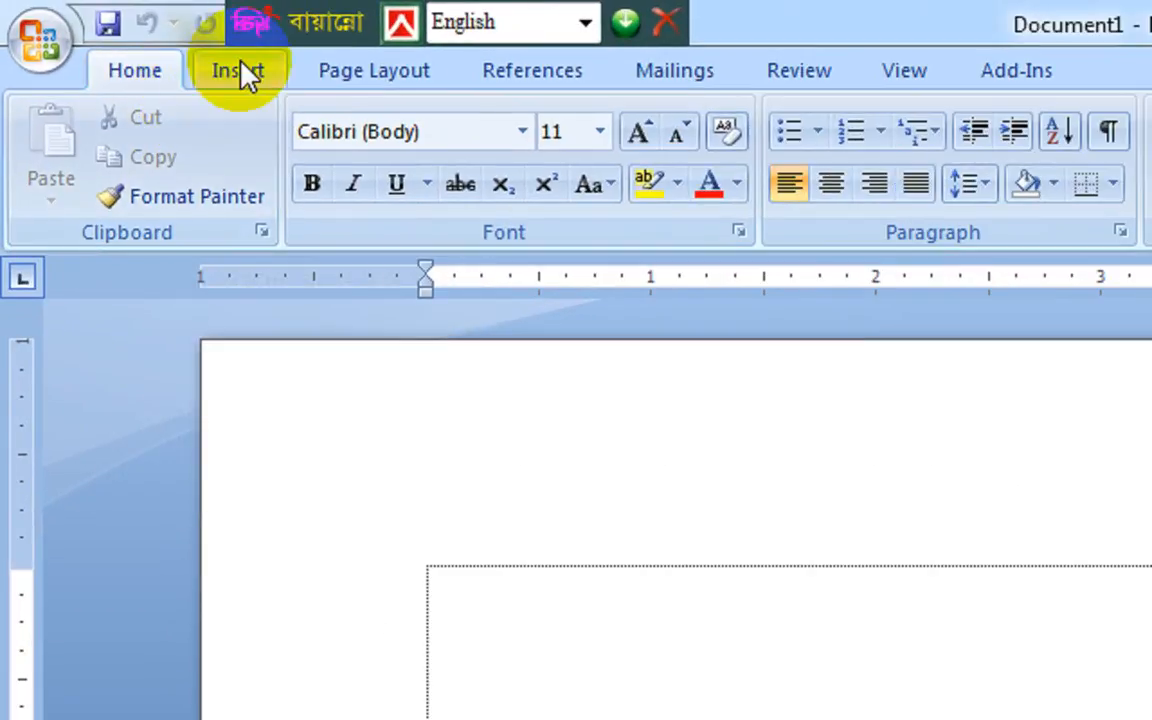
click(258, 75)
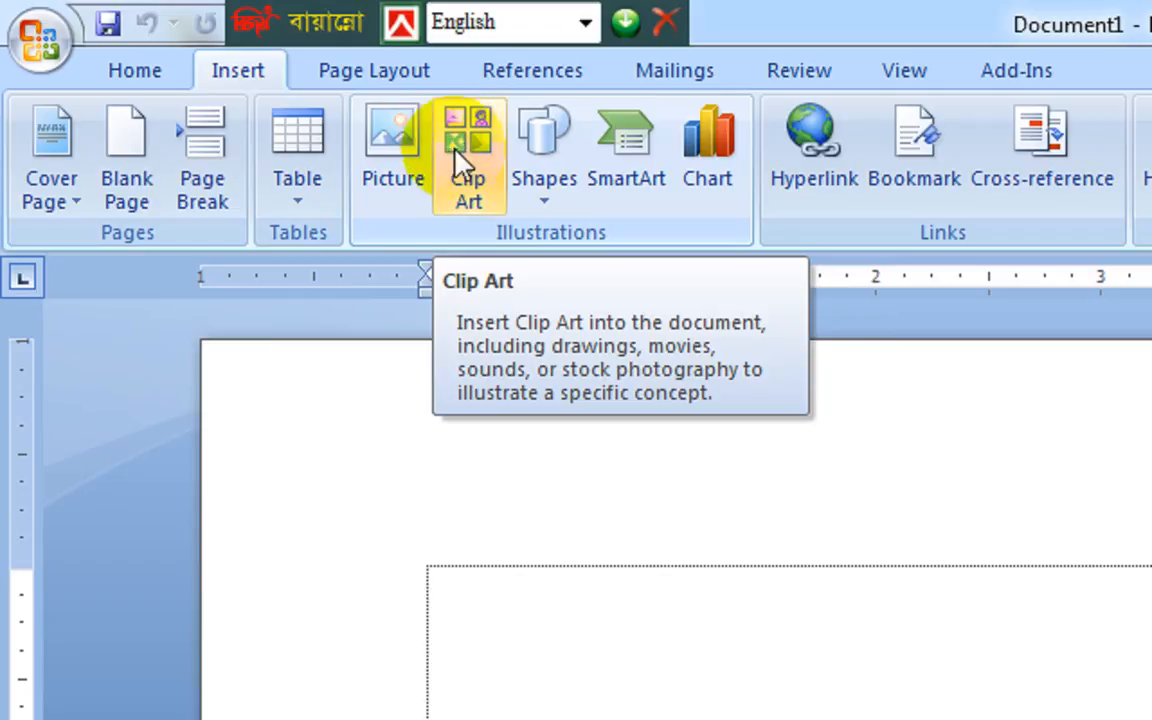
click(470, 184)
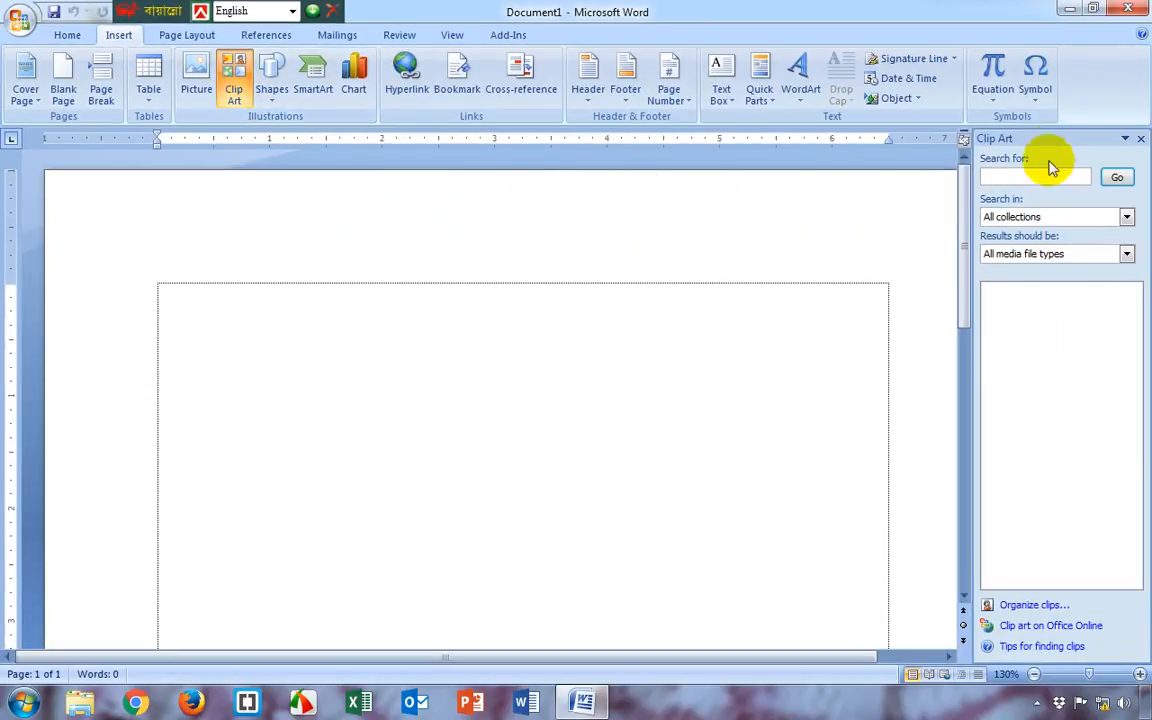
click(1118, 178)
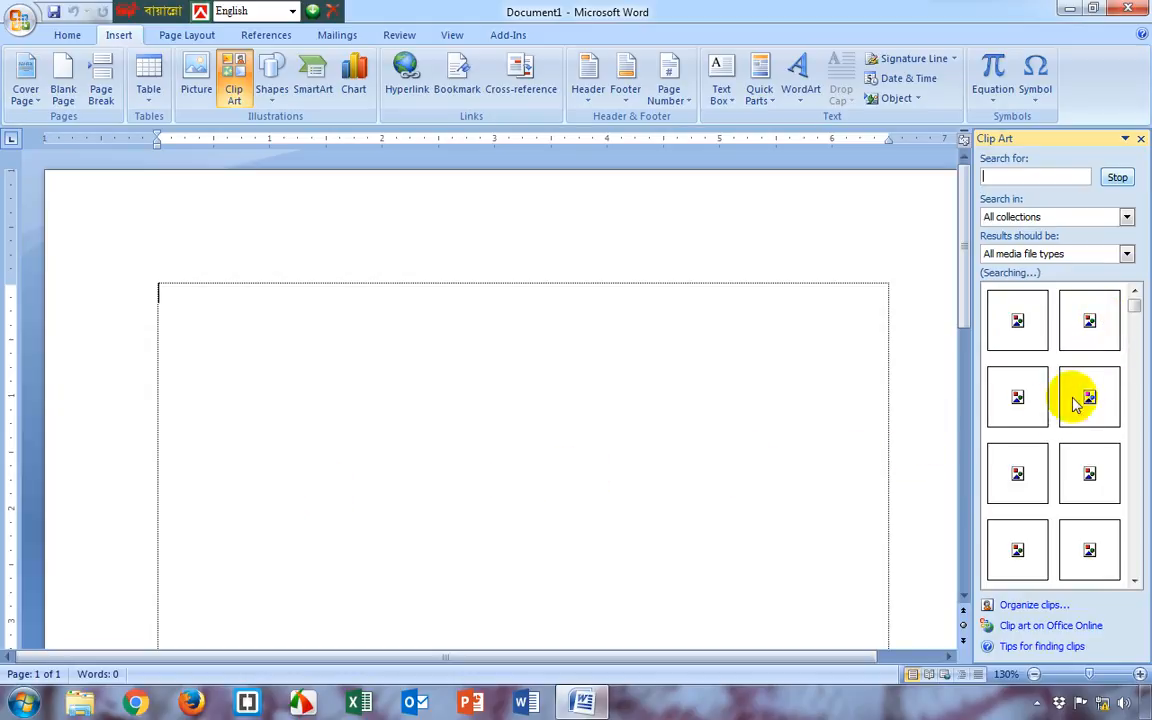
Insert the blue circuit clip enlarged to about 2.45" by 2.43", and add the candles and Rx mortar clips beside it
drag(1089, 398, 314, 445)
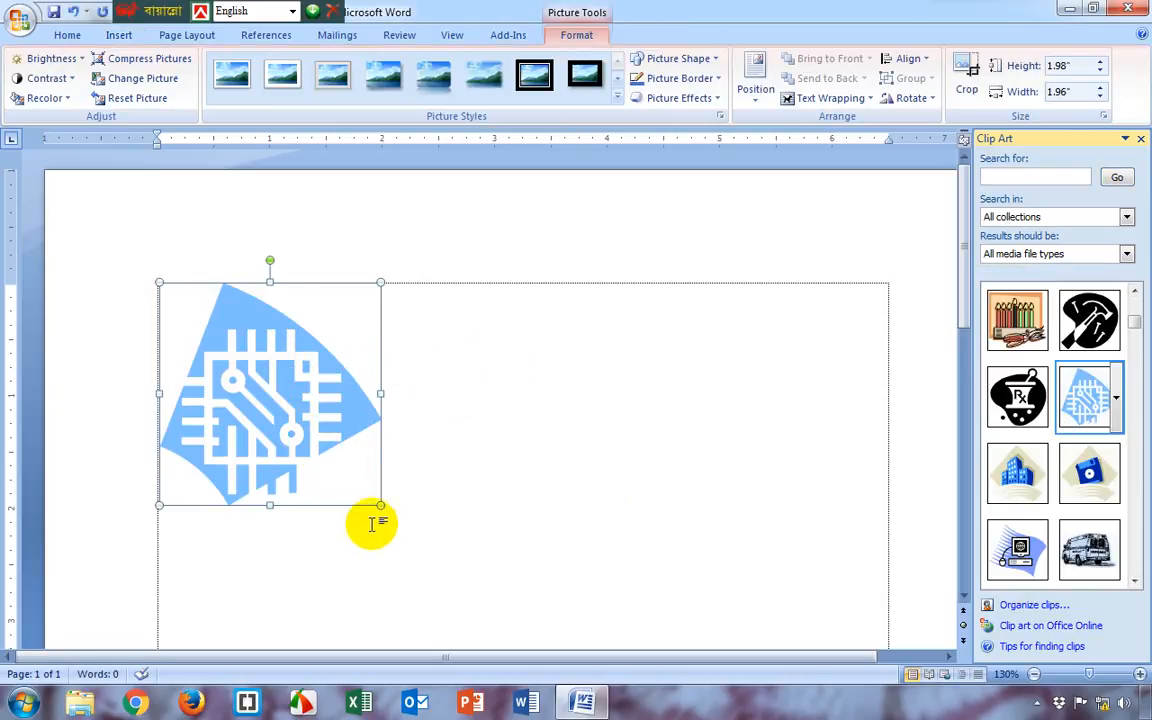
drag(374, 505, 431, 558)
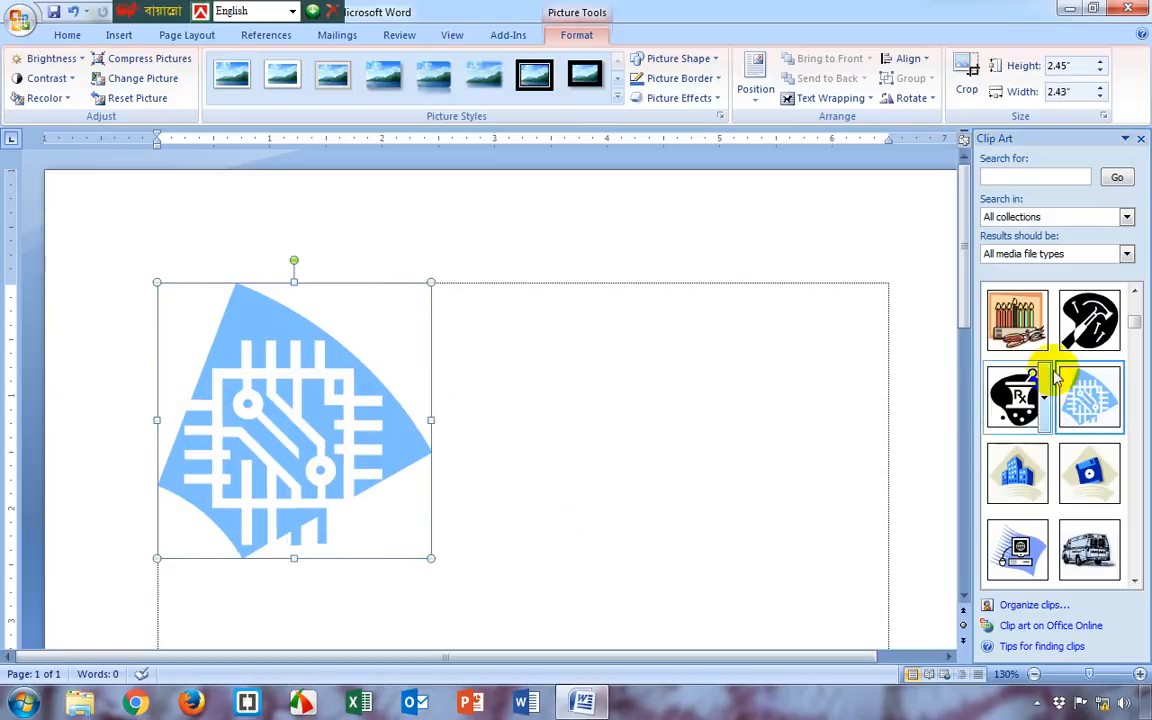
click(1027, 330)
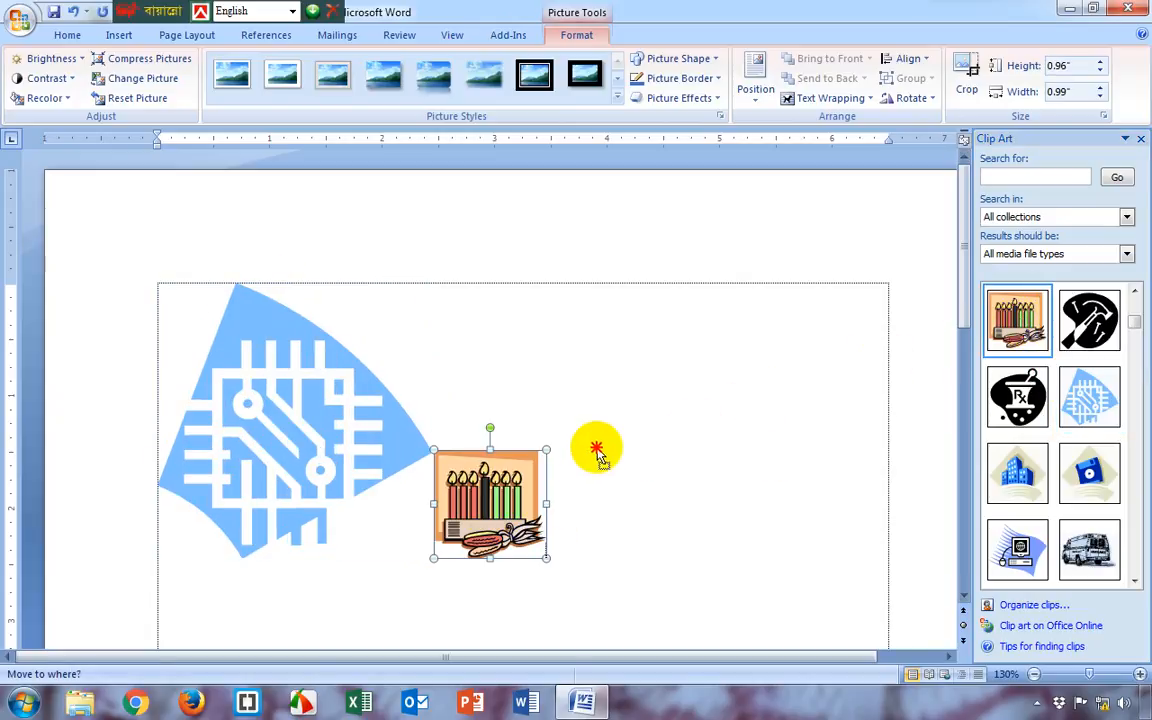
click(1017, 397)
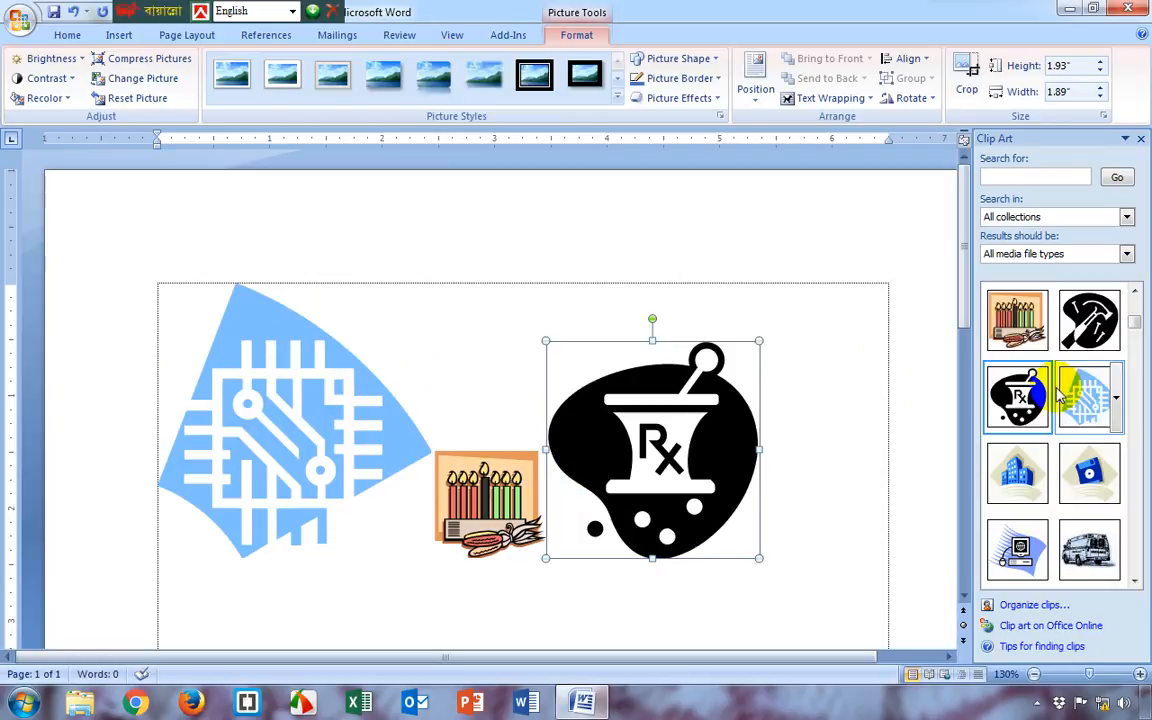
Insert the blue arrow-ended tick line and the solid teal line clips below the pictures
scroll(1074, 476, up, 2)
drag(1138, 321, 1141, 535)
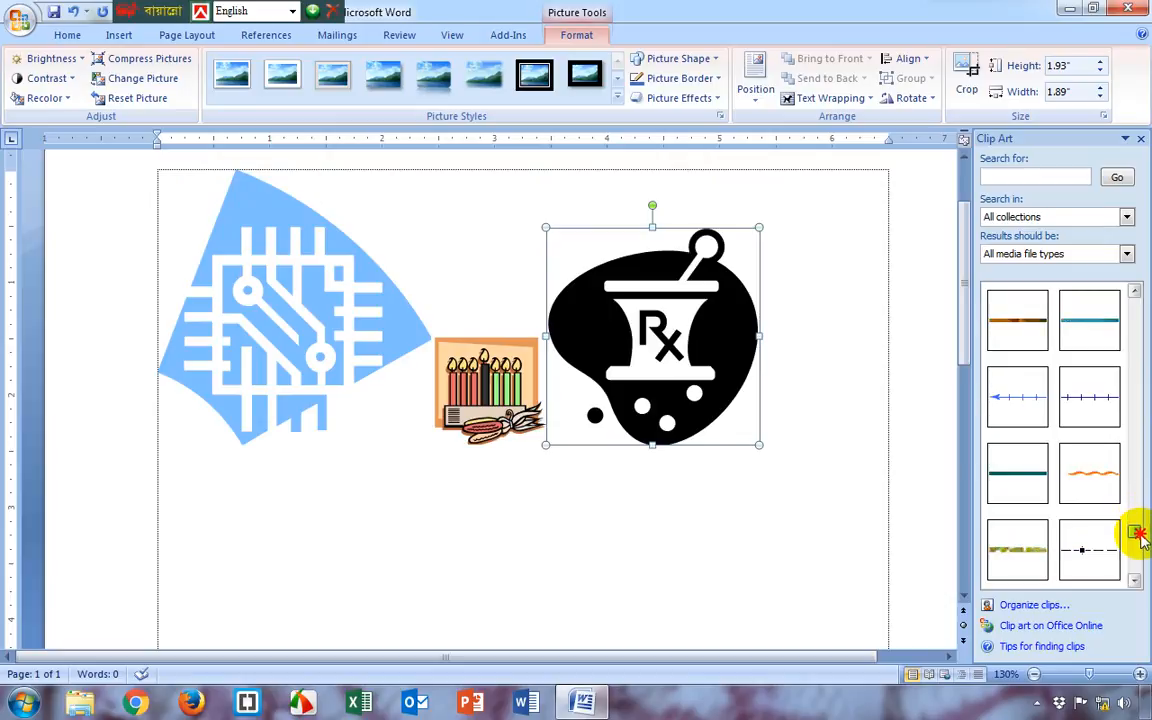
click(1000, 397)
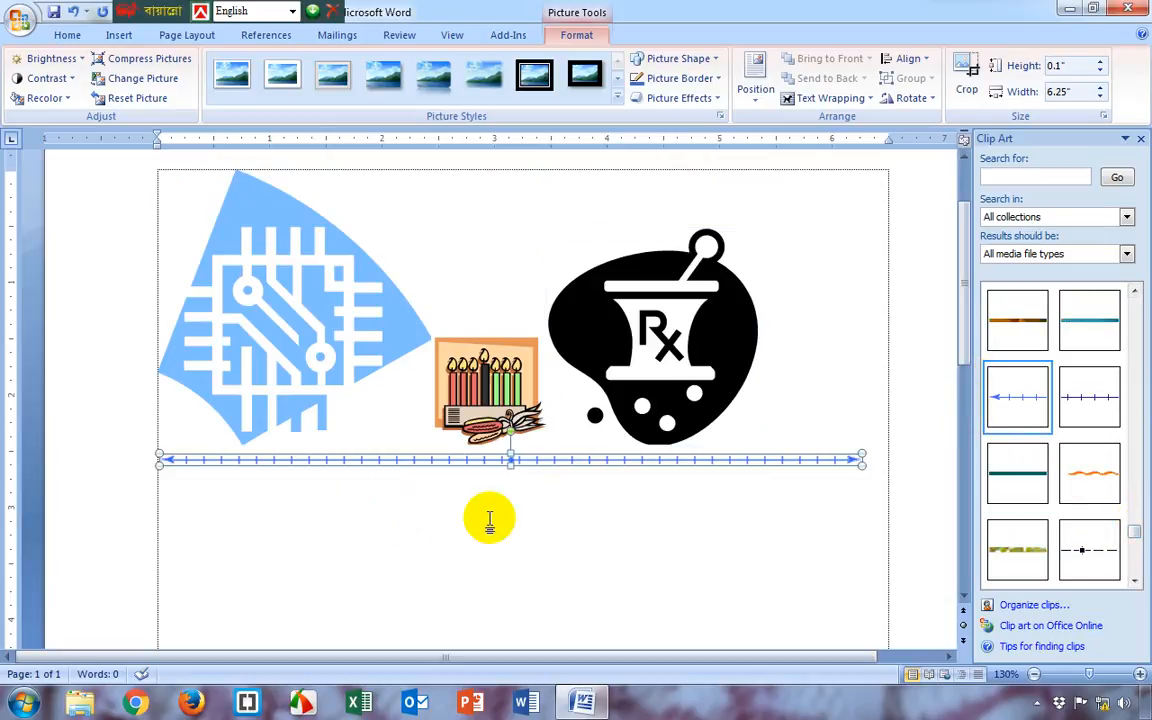
click(1039, 486)
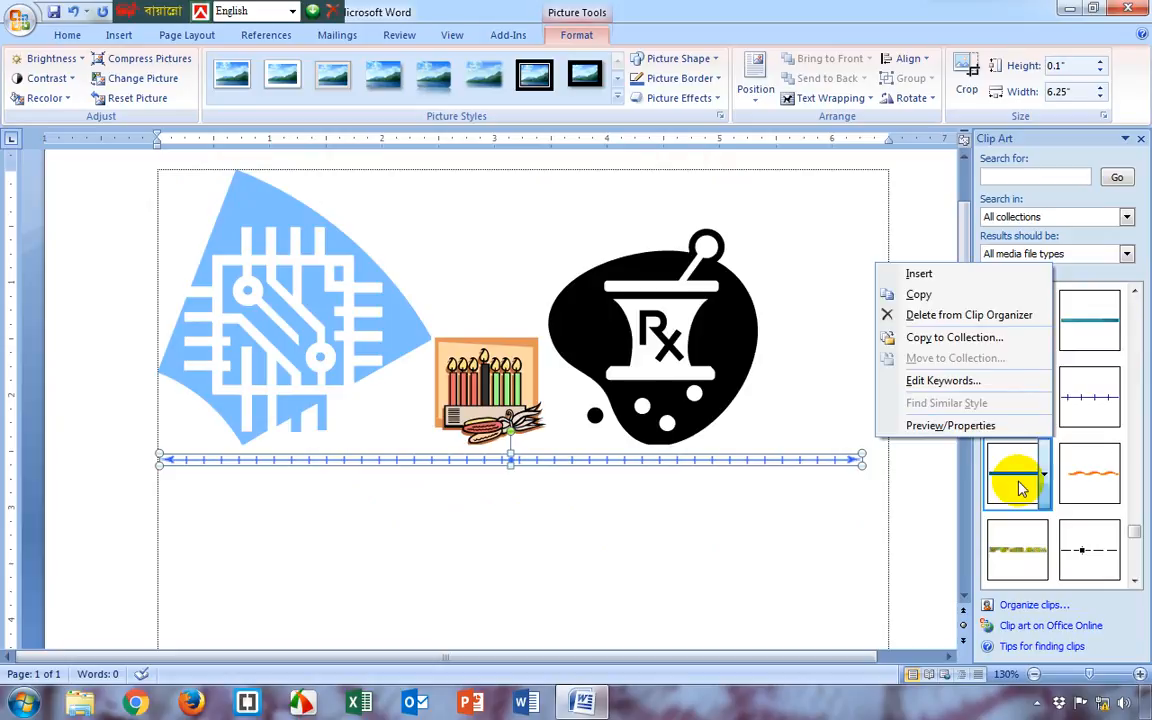
key(Escape)
click(1010, 486)
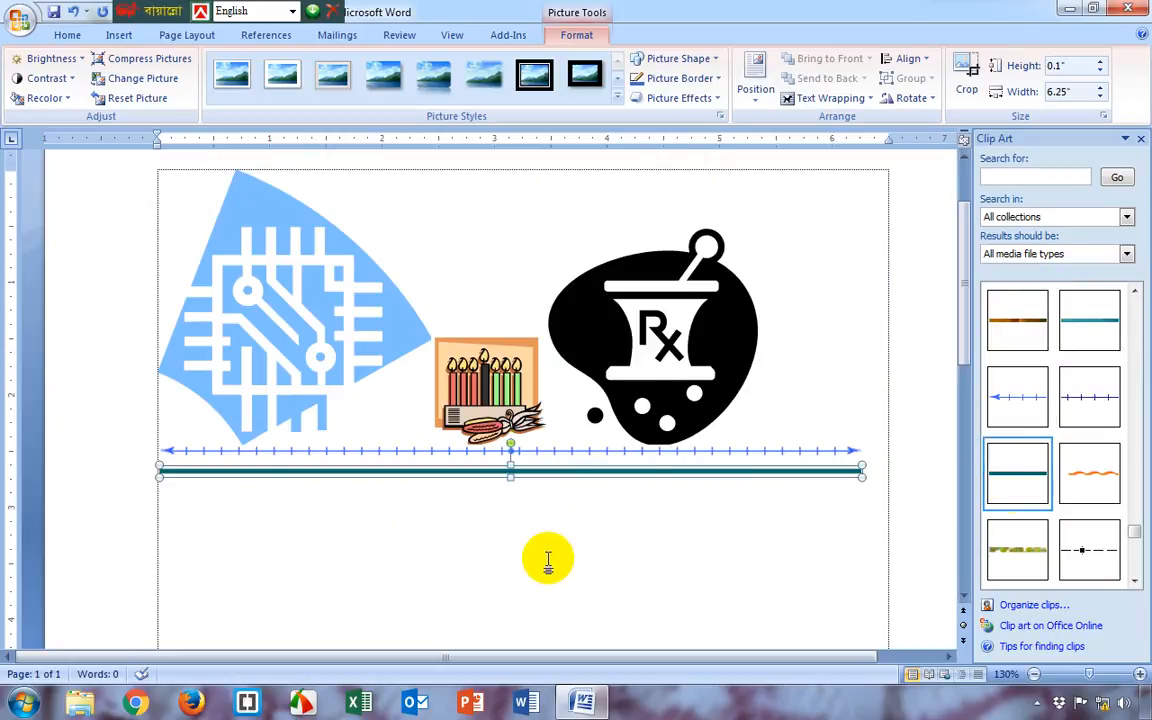
Delete all the inserted clip art from the page
click(606, 310)
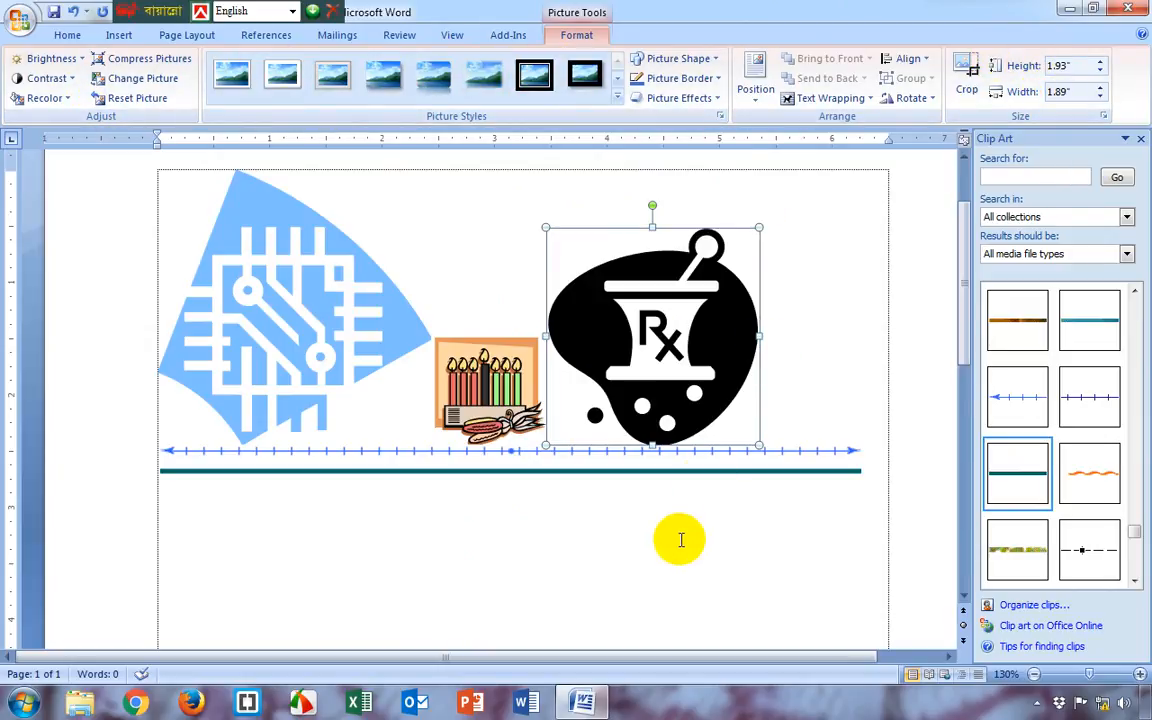
key(Tab)
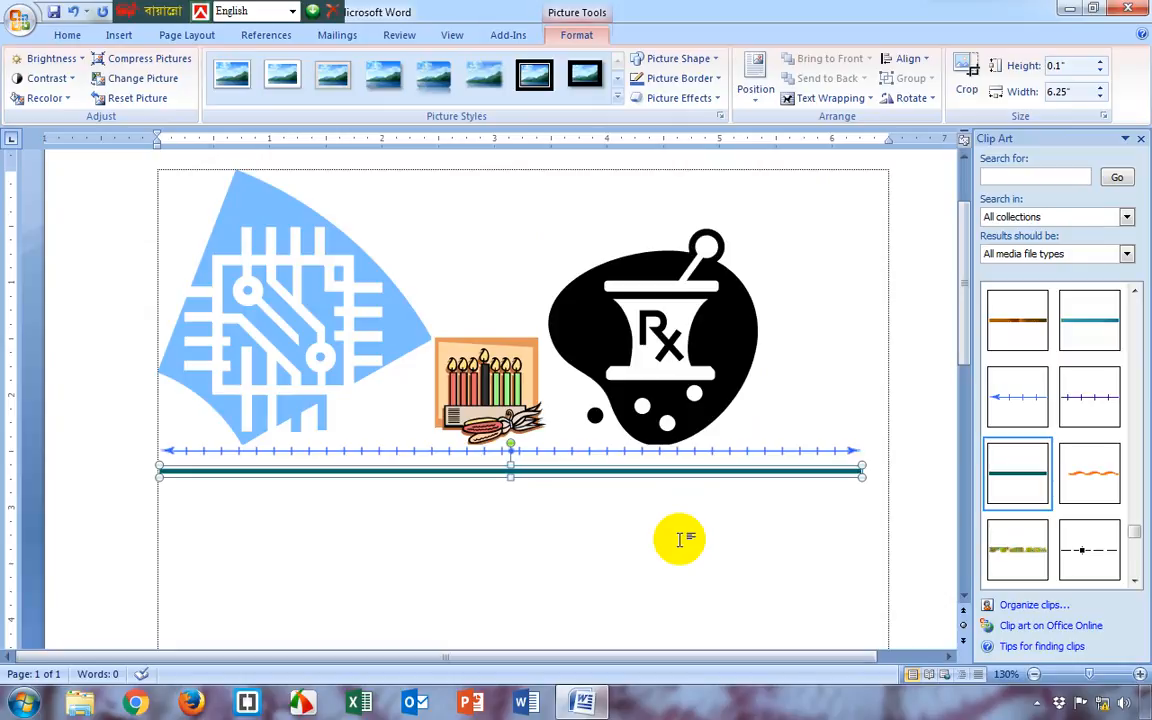
key(ctrl+a)
key(Delete)
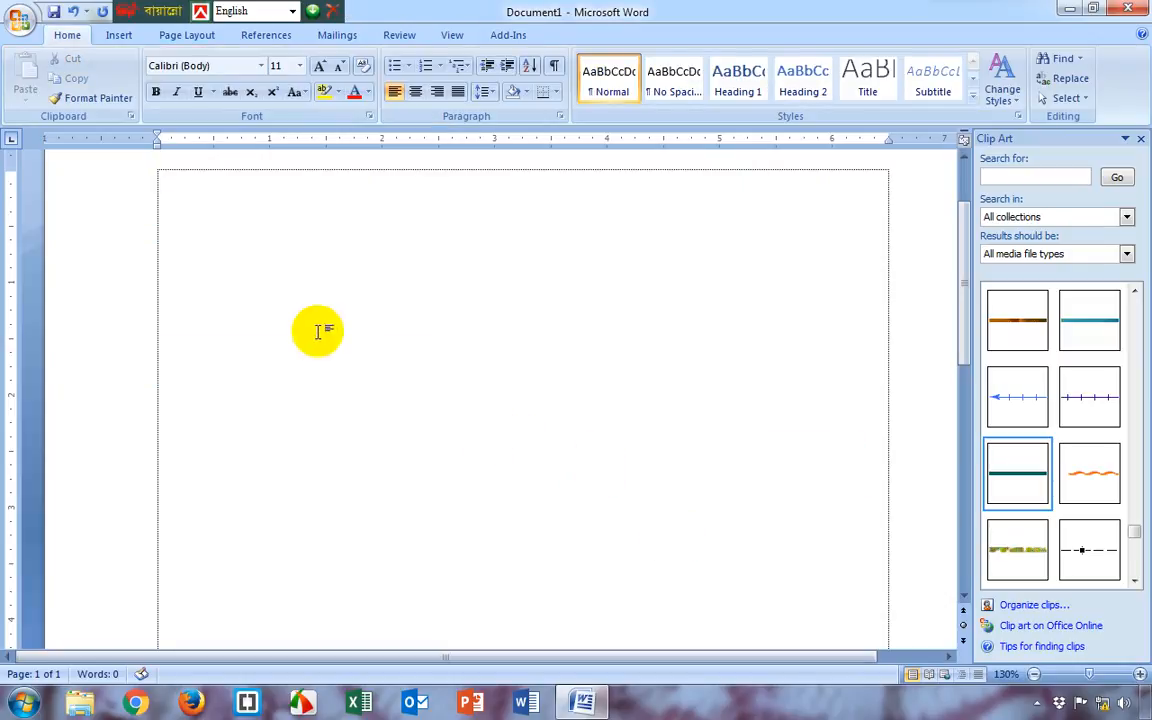
Draw a rectangle shape about 3.05" wide and 1.75" high in the upper part of the page
click(118, 36)
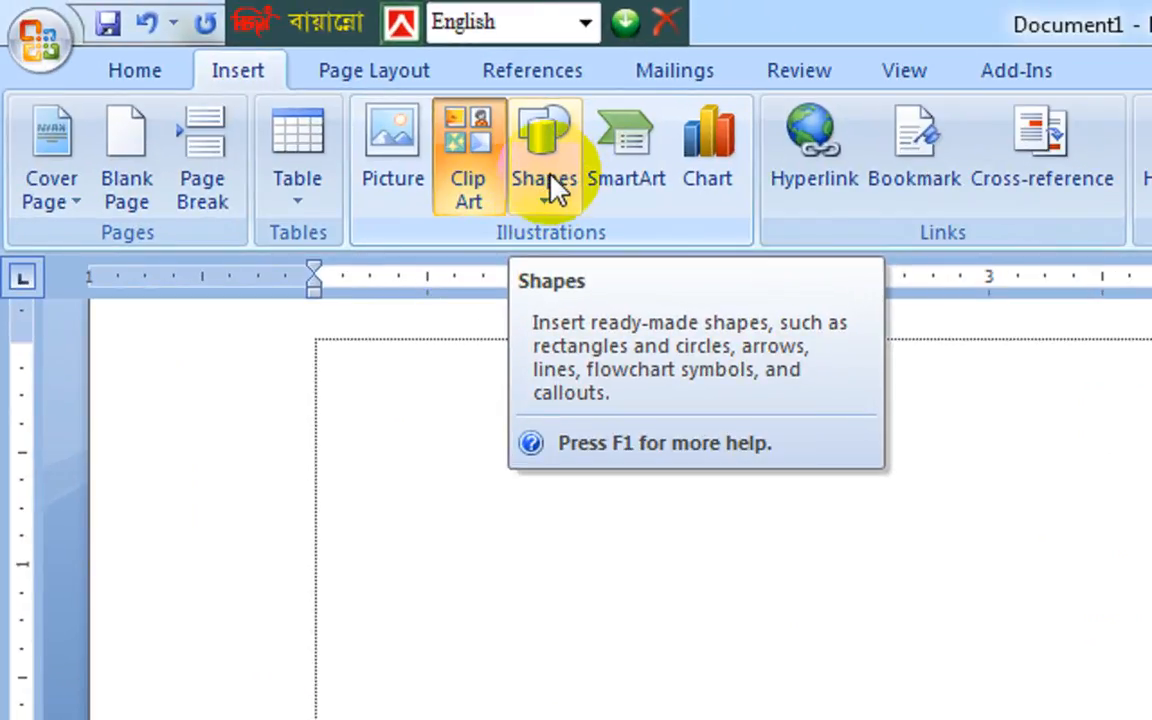
click(549, 178)
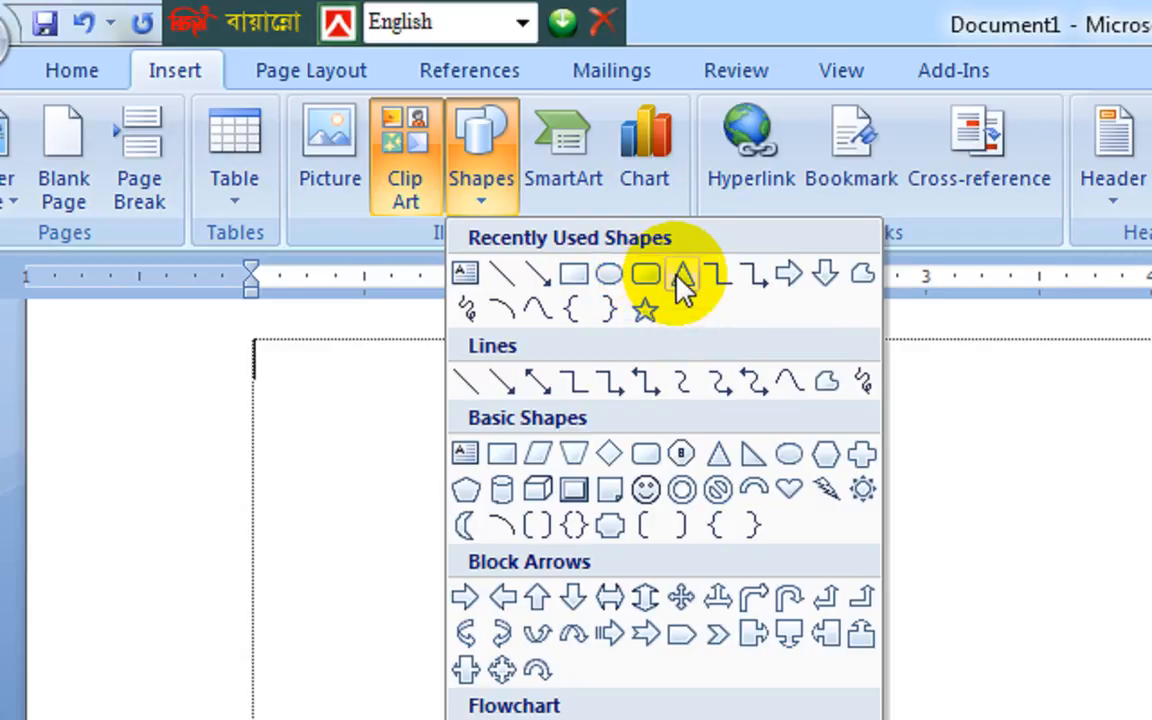
click(575, 280)
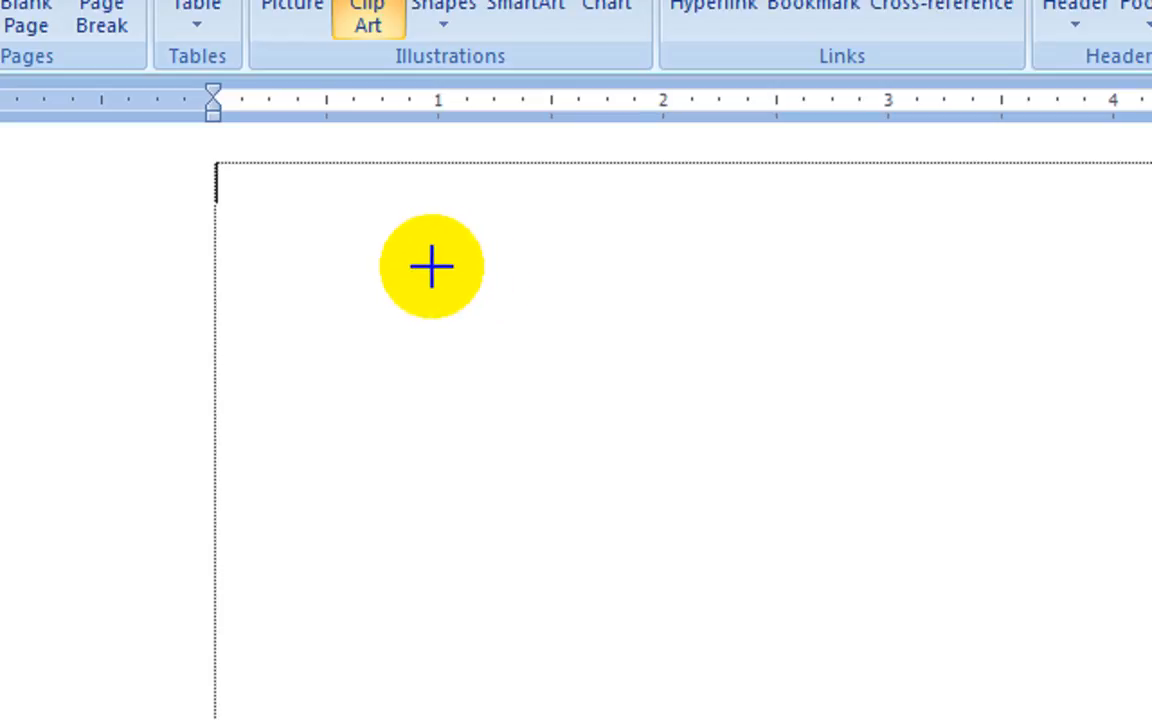
drag(431, 268, 1029, 608)
drag(868, 541, 864, 540)
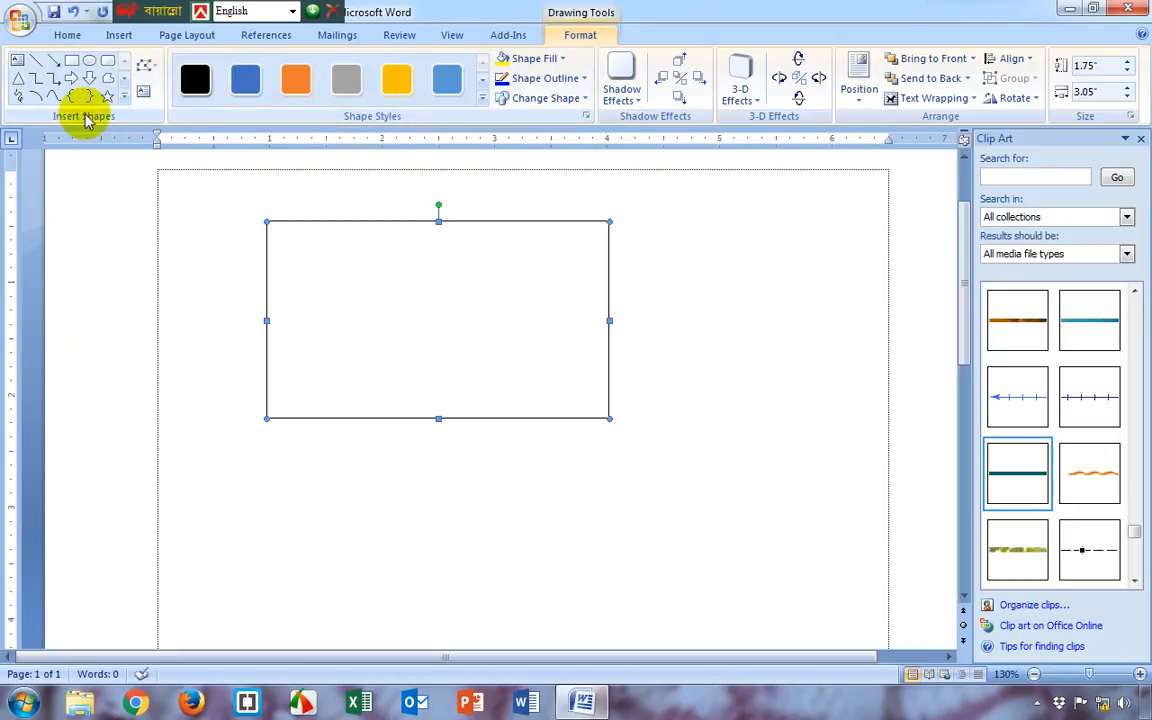
Draw a five-point star about 1.3" wide beside the rectangle and a right brace about 0.65" wide below the rectangle
click(124, 97)
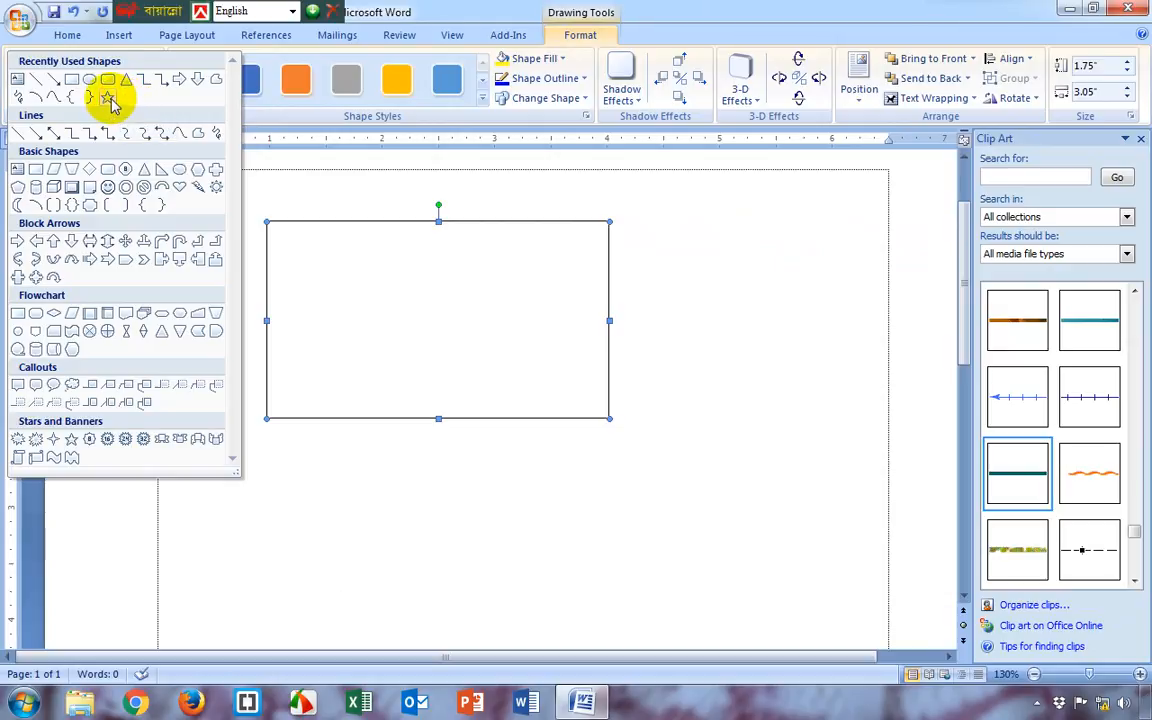
click(108, 97)
drag(669, 231, 815, 366)
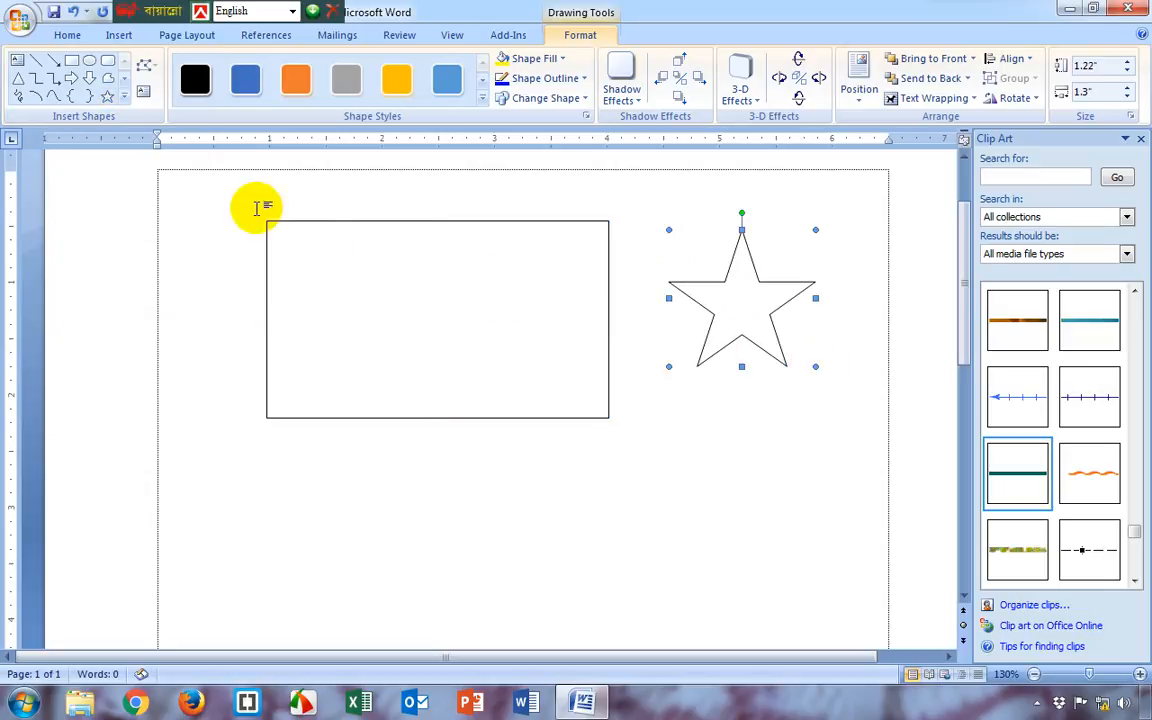
click(88, 100)
drag(510, 490, 583, 627)
Draw a smiley face shape below the rectangle, beside the brace
click(124, 96)
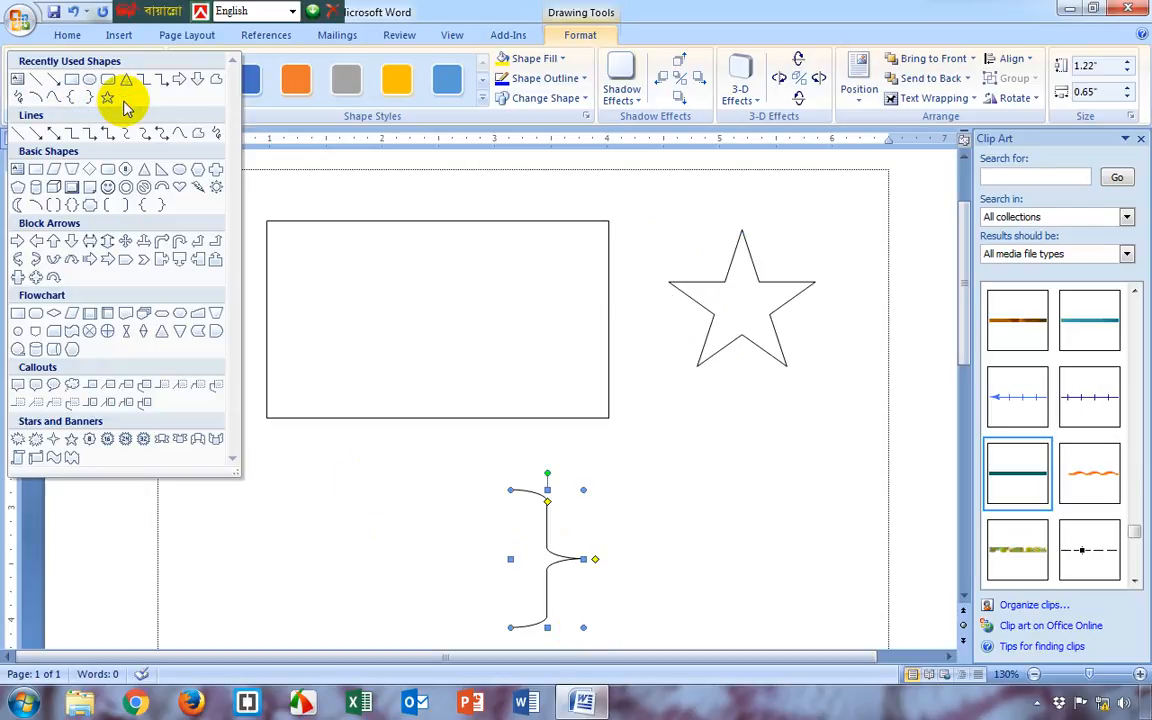
click(108, 186)
drag(250, 471, 384, 617)
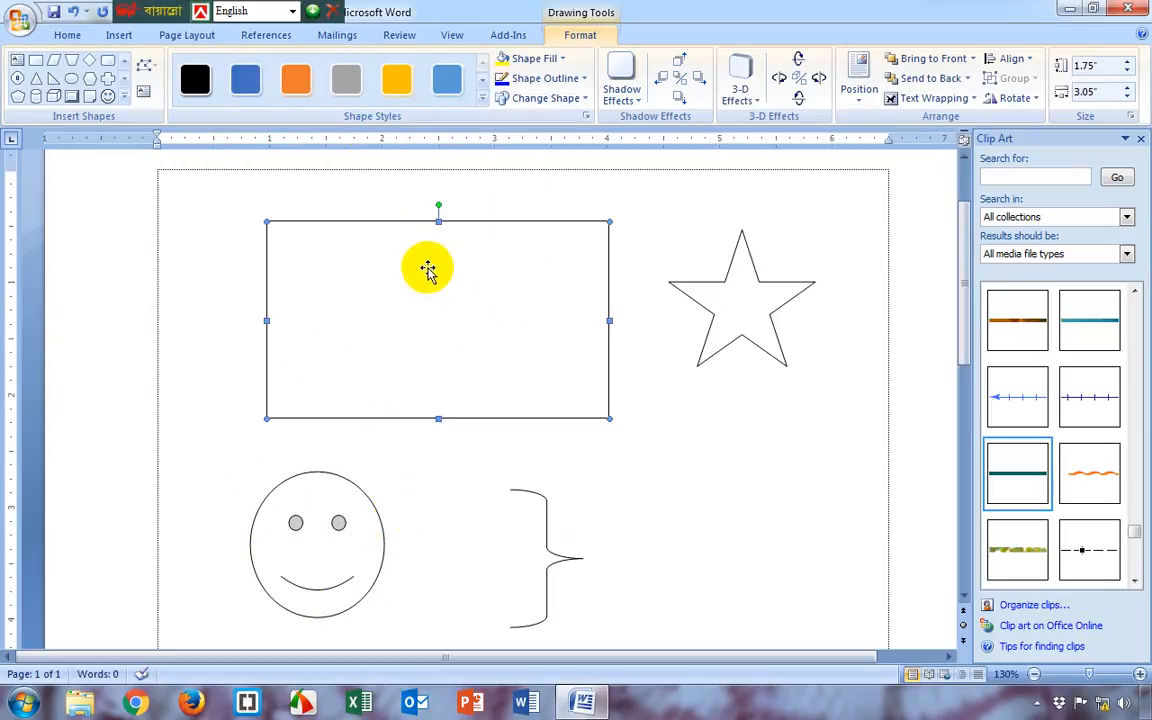
Try the gray gradient style on the rectangle, and replace it with the gray dashed outline style
click(483, 97)
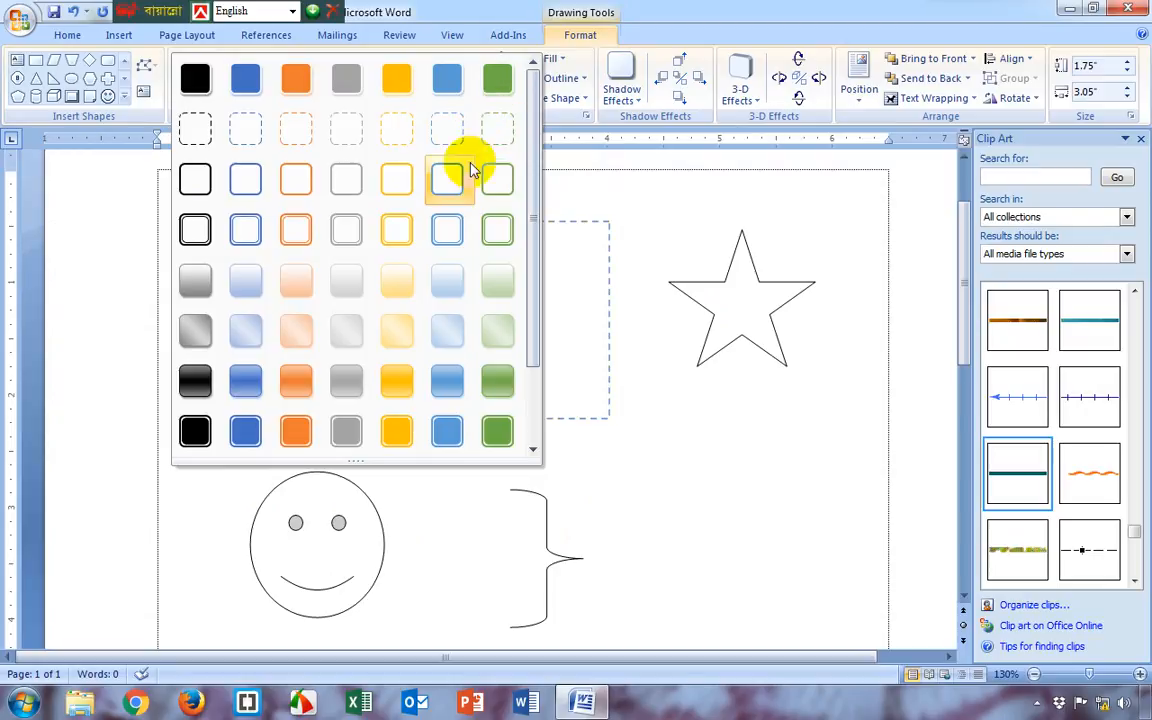
click(335, 387)
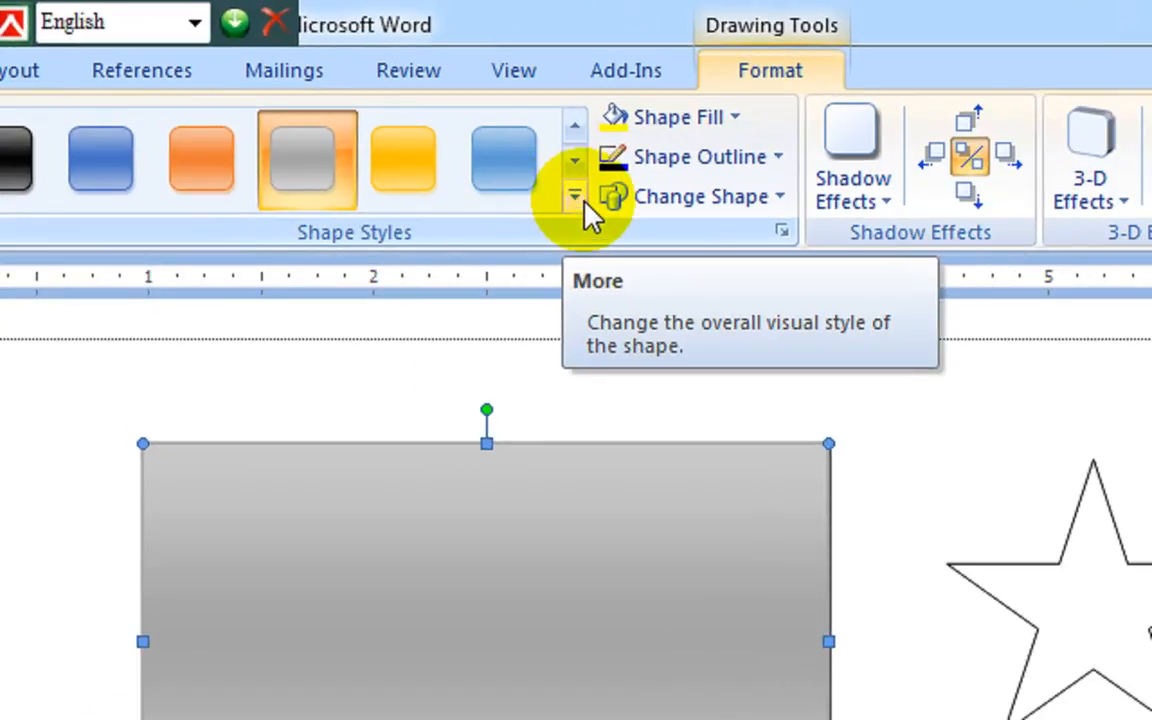
click(575, 200)
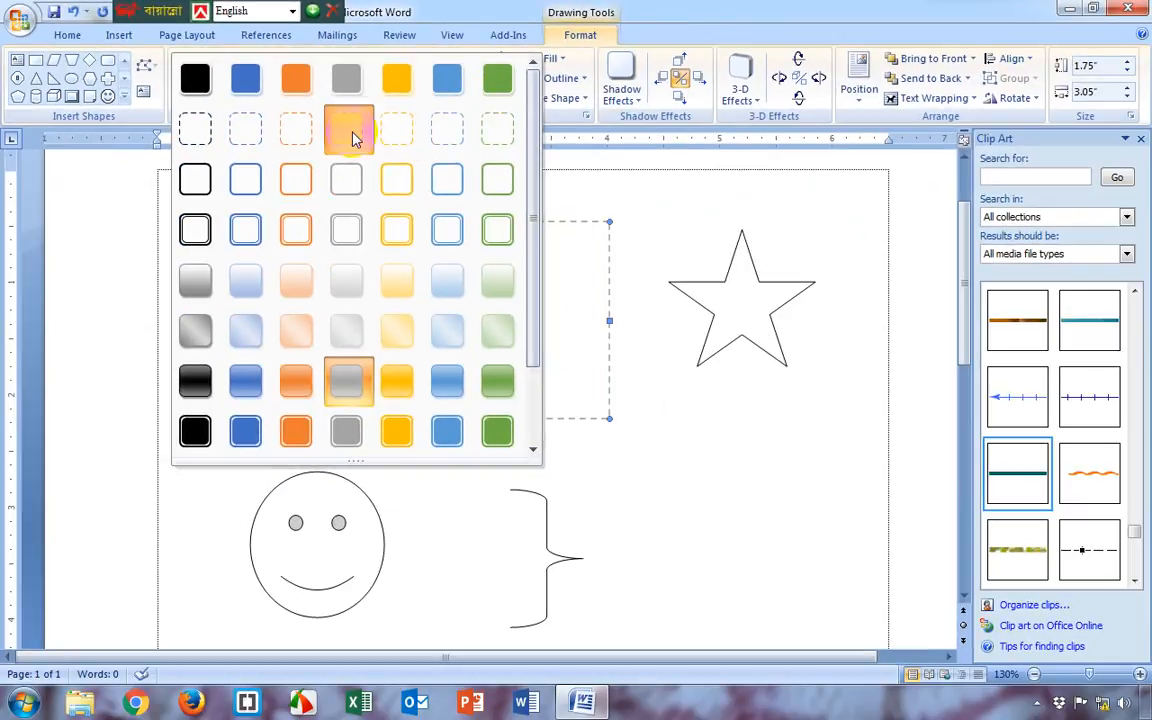
click(352, 138)
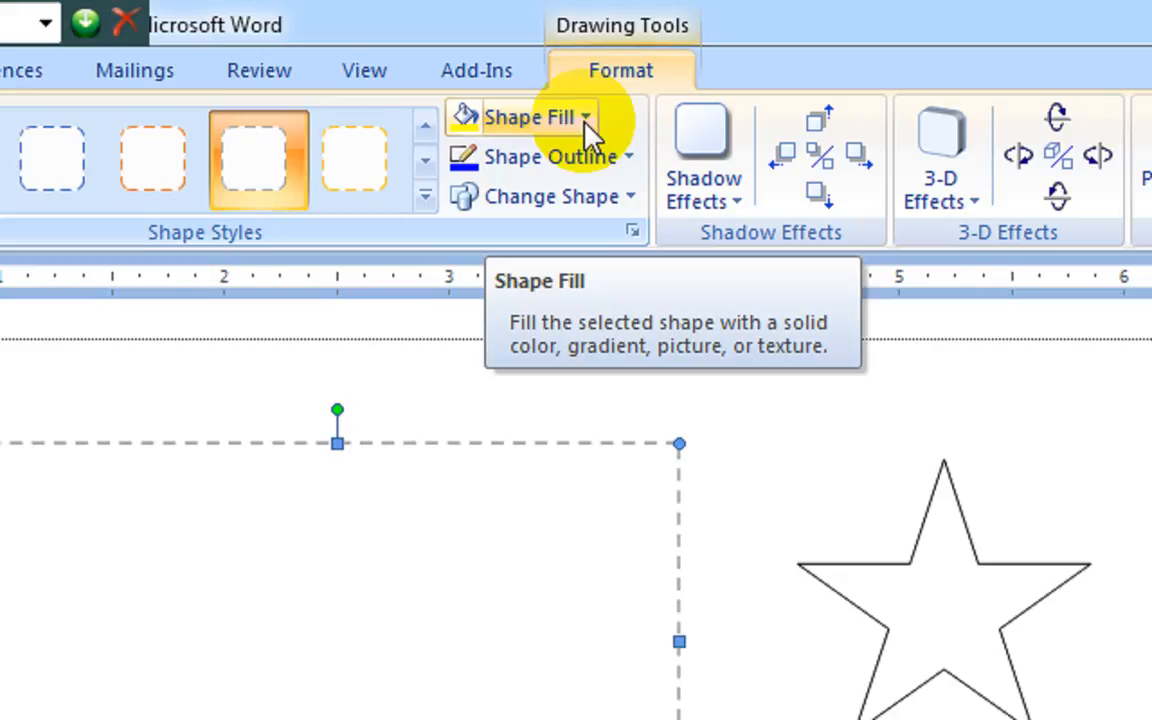
Fill the rectangle with the middle tint of the blue theme color
click(587, 120)
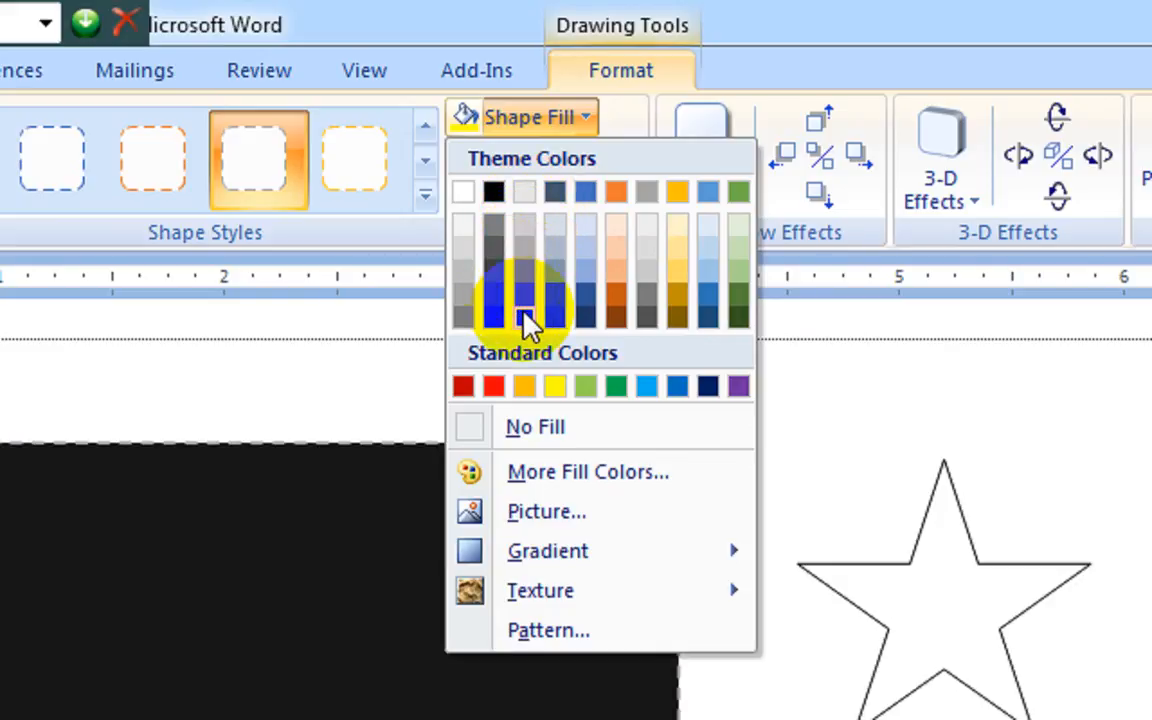
click(586, 272)
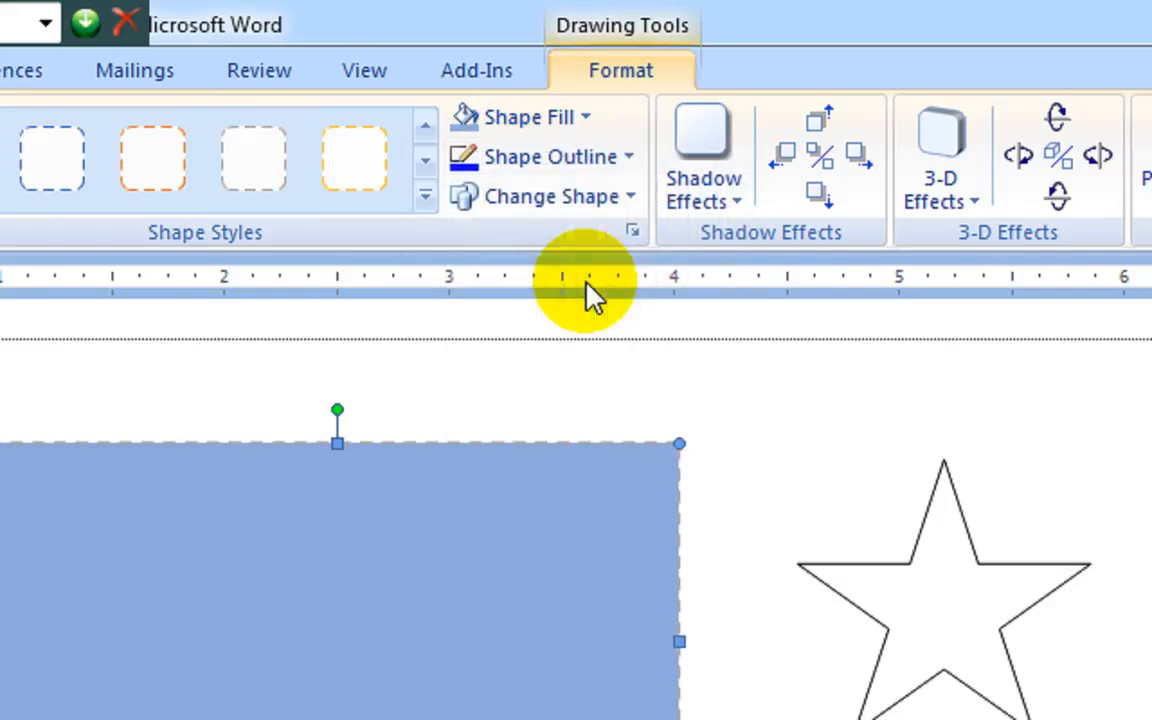
click(587, 117)
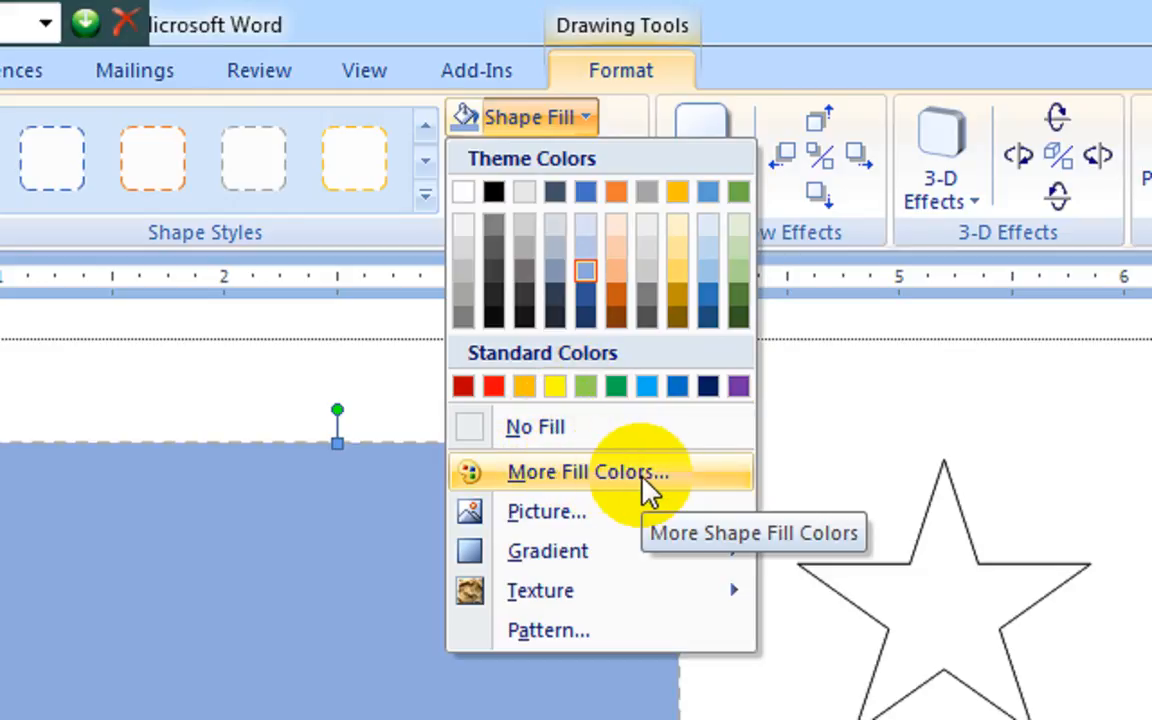
click(612, 478)
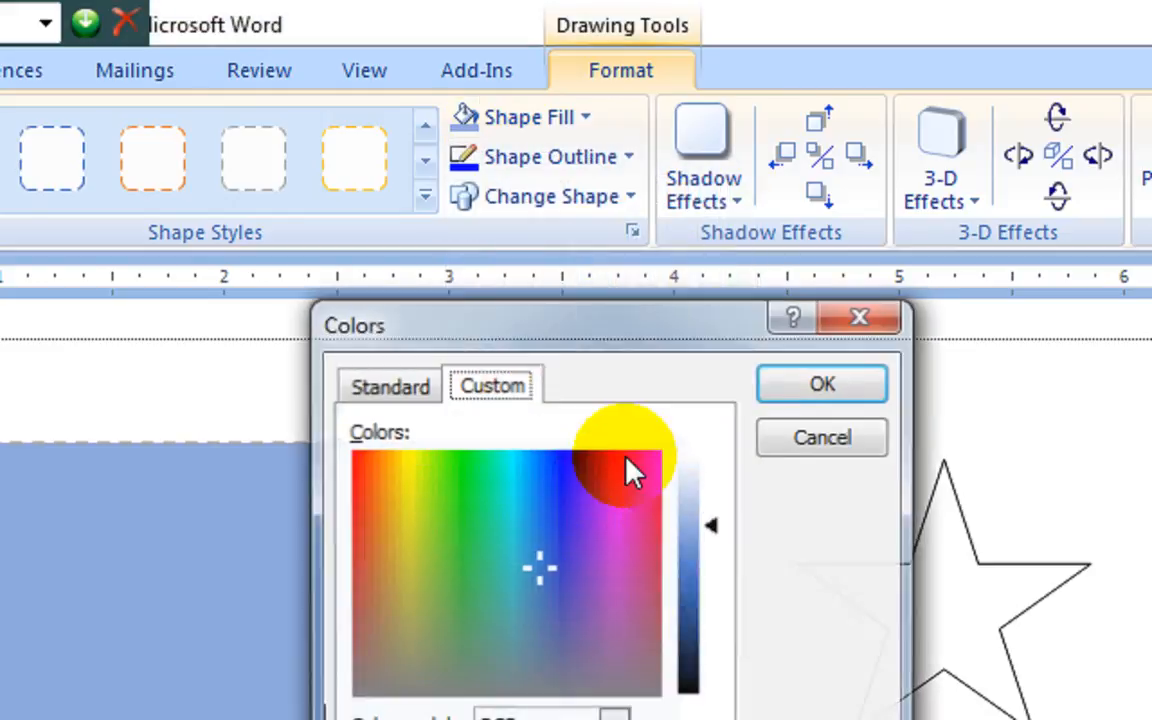
click(376, 386)
click(548, 568)
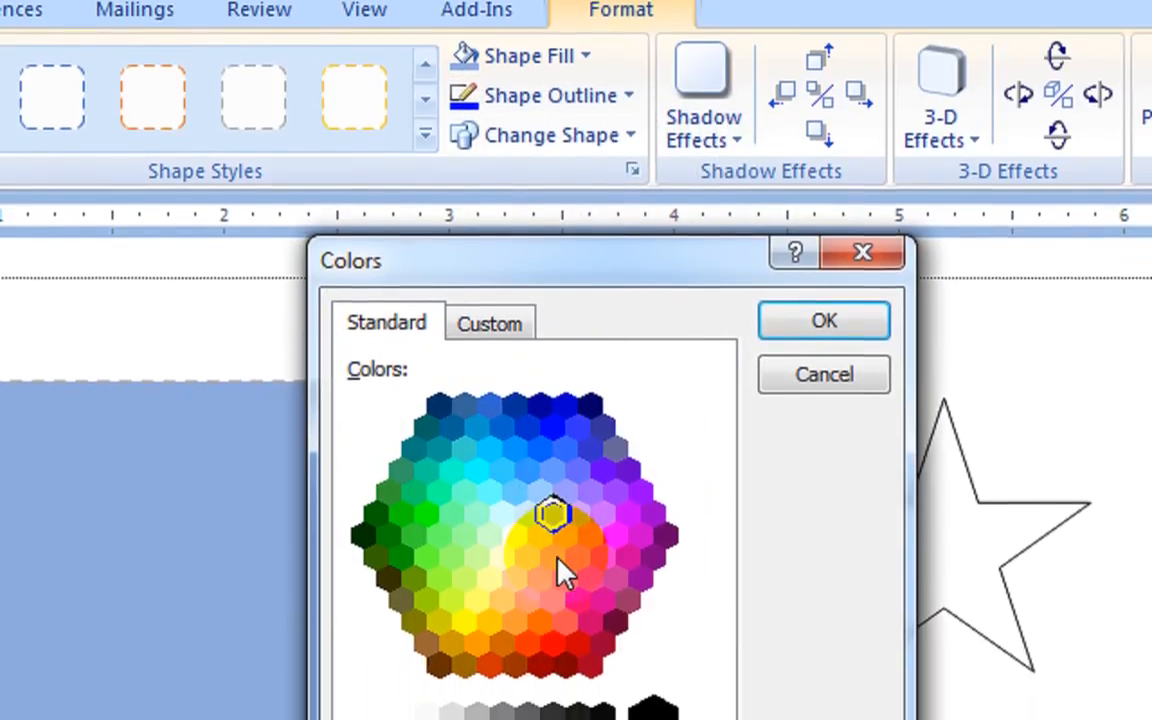
click(539, 620)
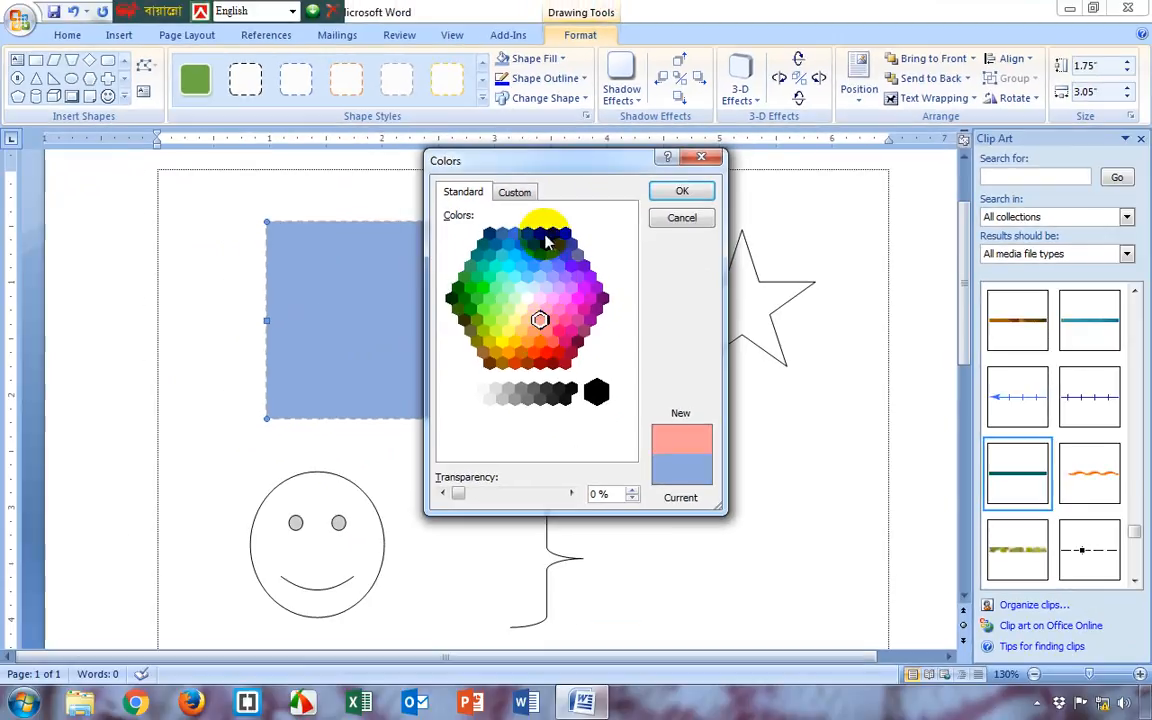
click(514, 191)
mouse_move(619, 258)
mouse_down()
mouse_move(617, 306)
mouse_move(614, 273)
mouse_up()
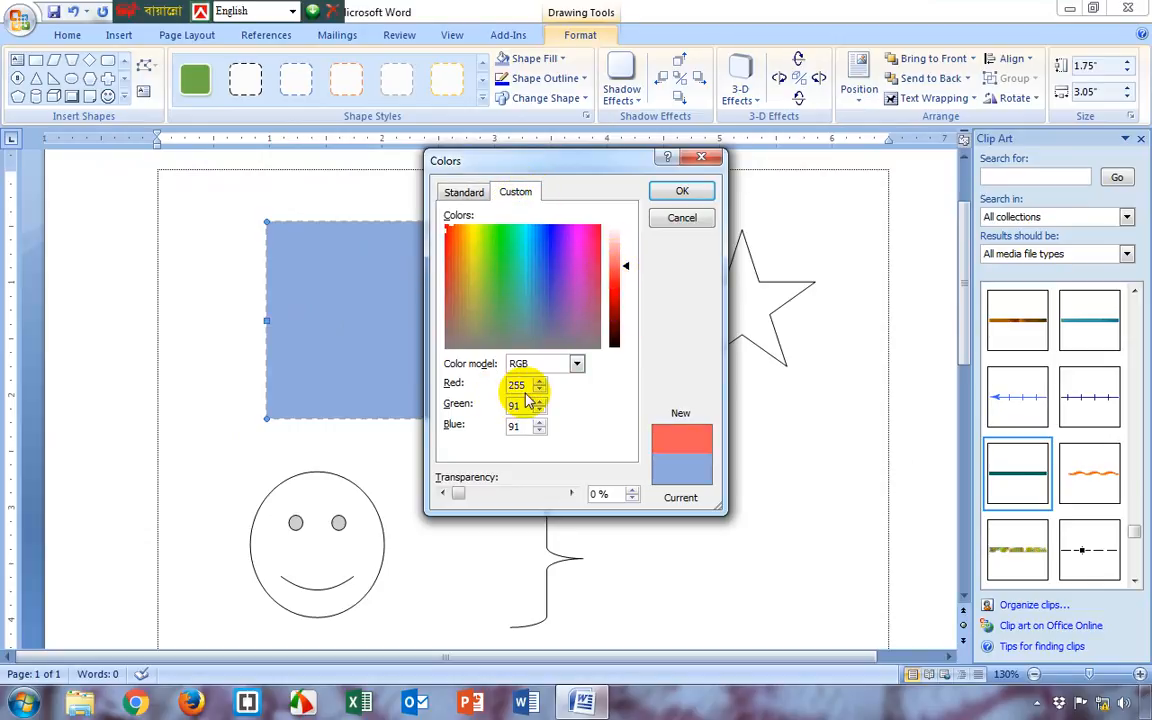
drag(527, 385, 521, 432)
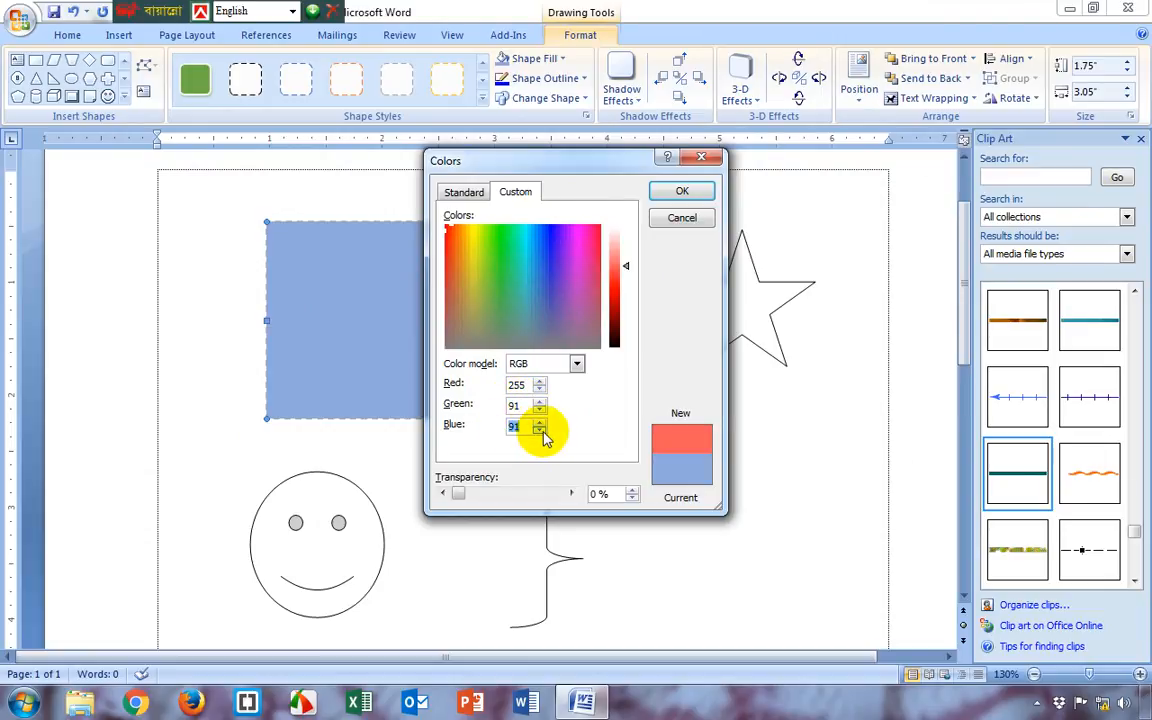
click(675, 222)
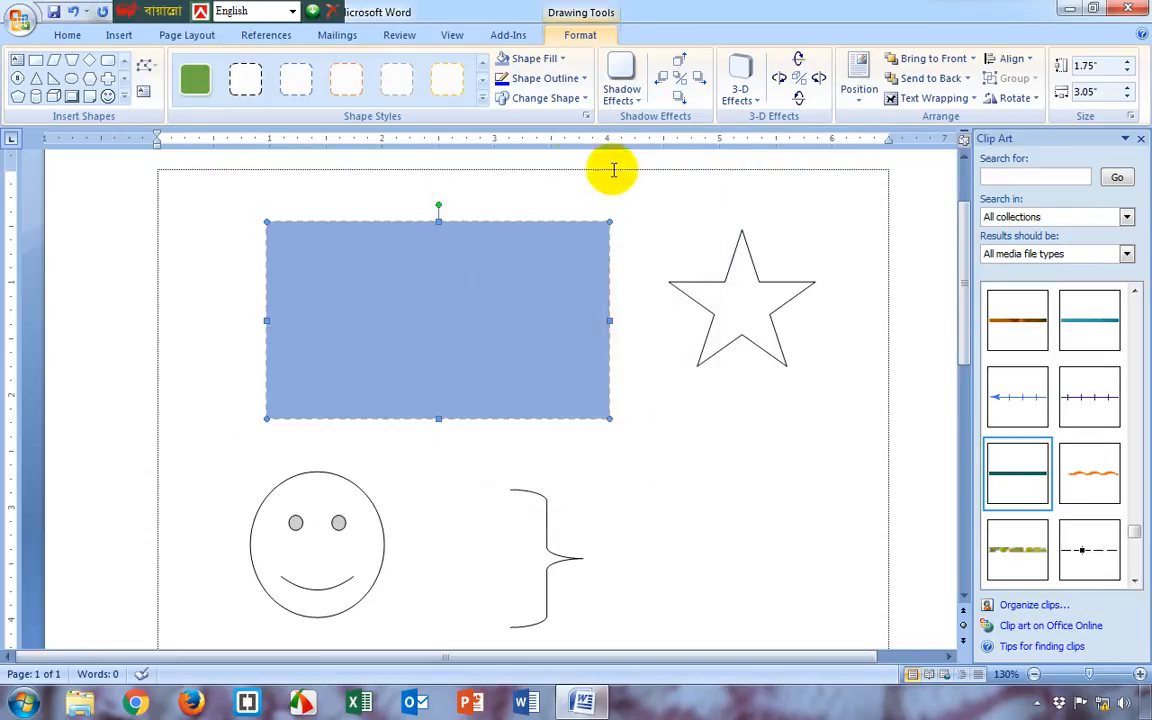
Fill the rectangle with the picture Chrysanthemum.jpg from the Sample Pictures folder
click(552, 60)
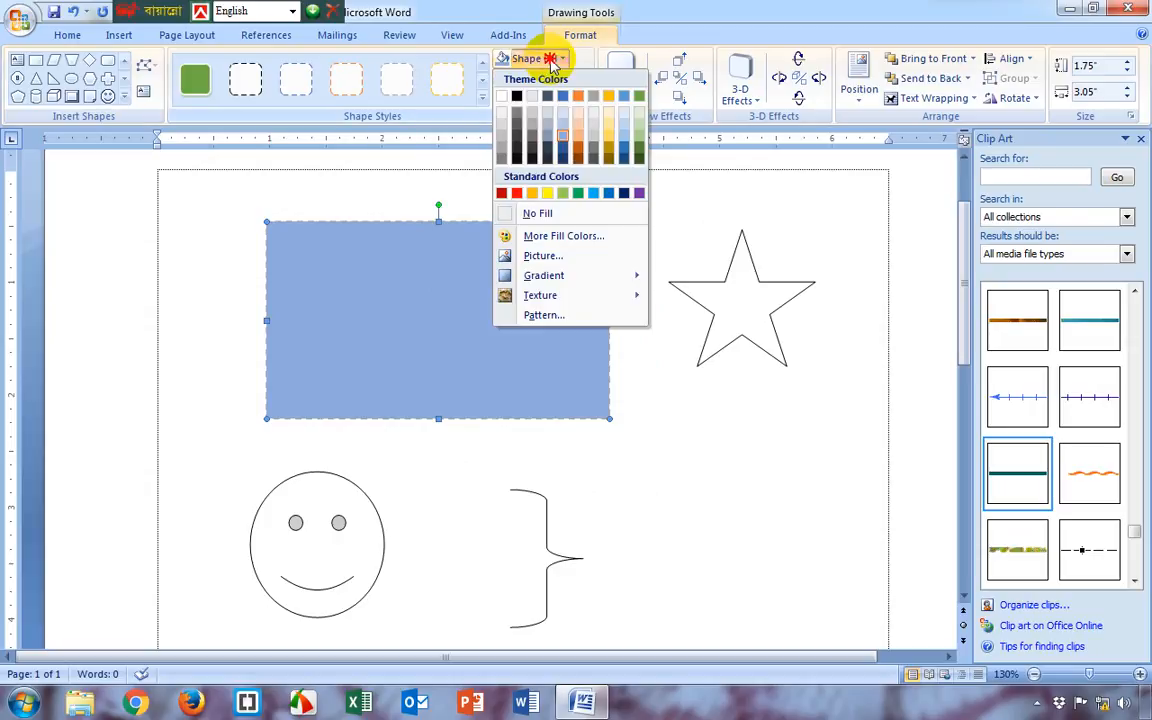
click(552, 262)
double_click(822, 302)
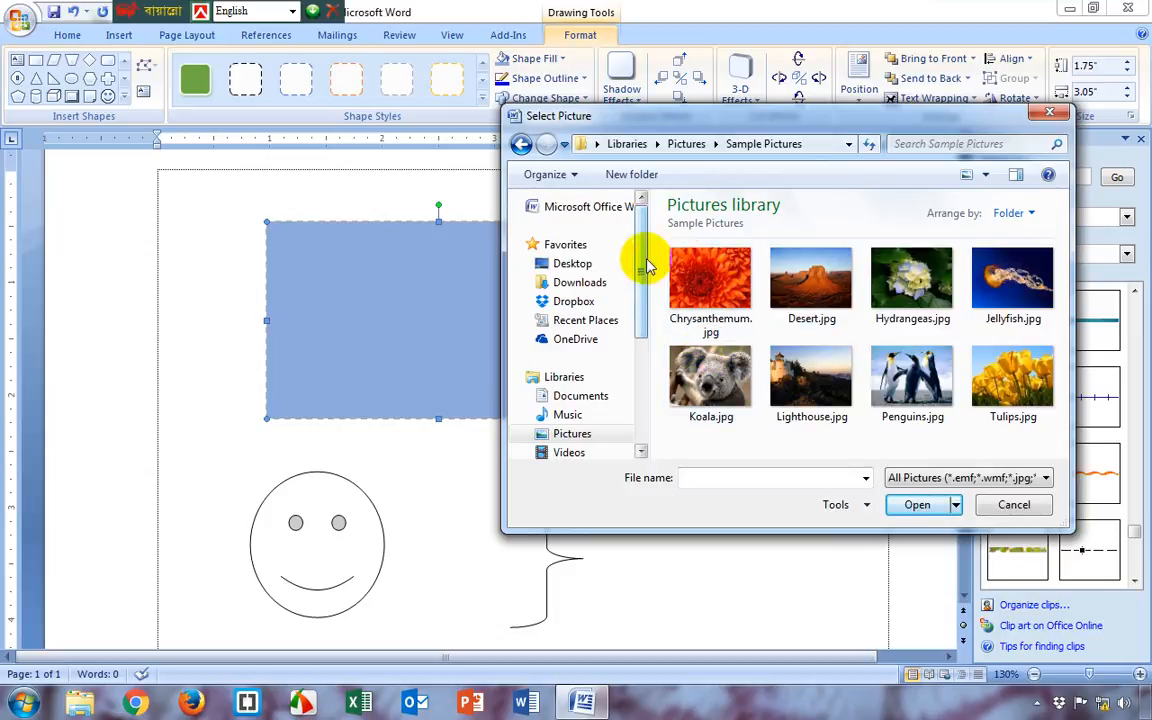
click(742, 295)
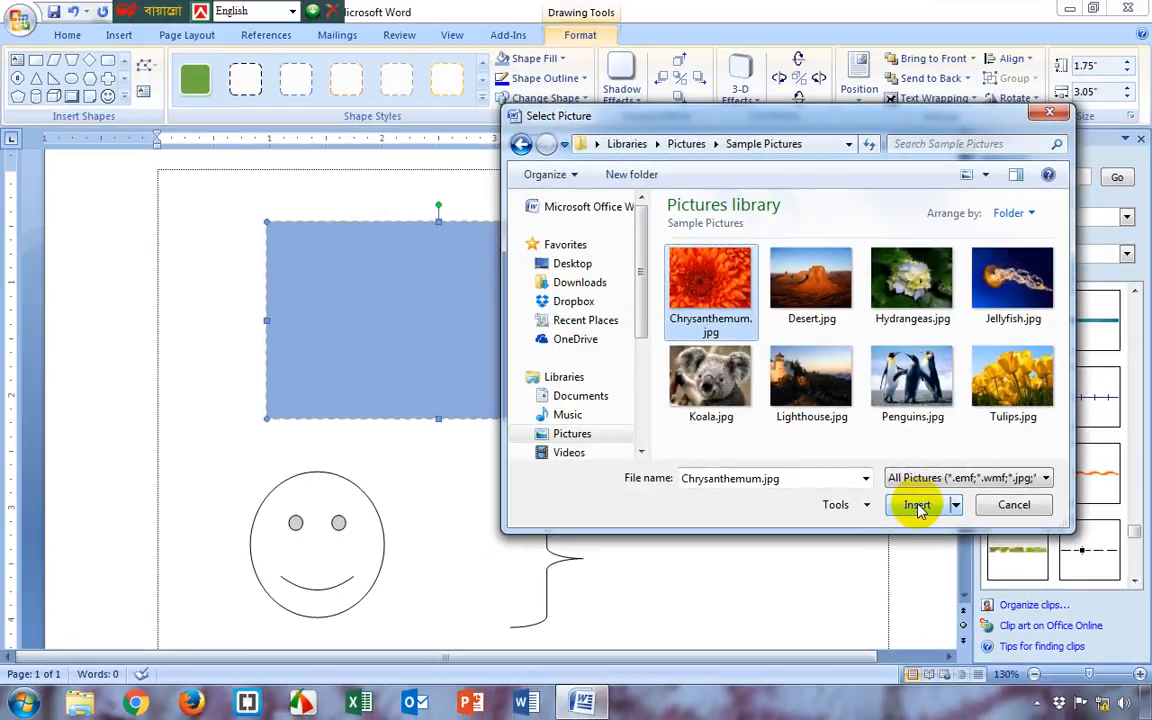
click(684, 342)
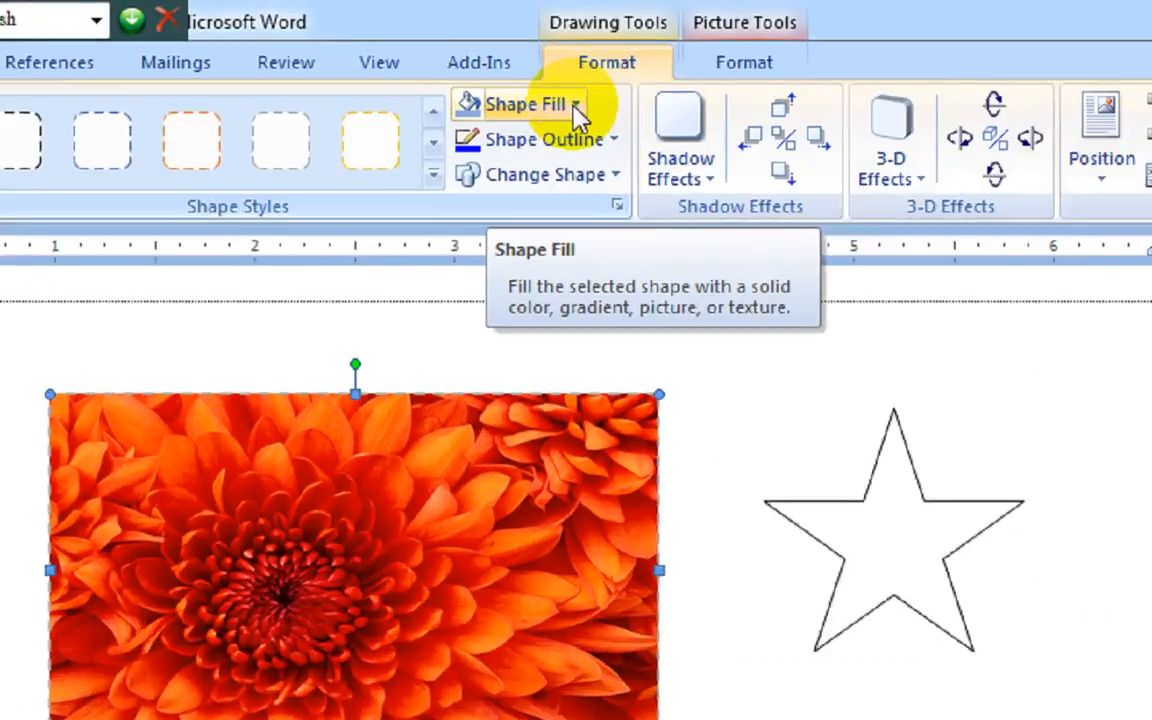
Fill the rectangle with the Light Variations gradient that is blue in the center and fades toward the edges
click(564, 62)
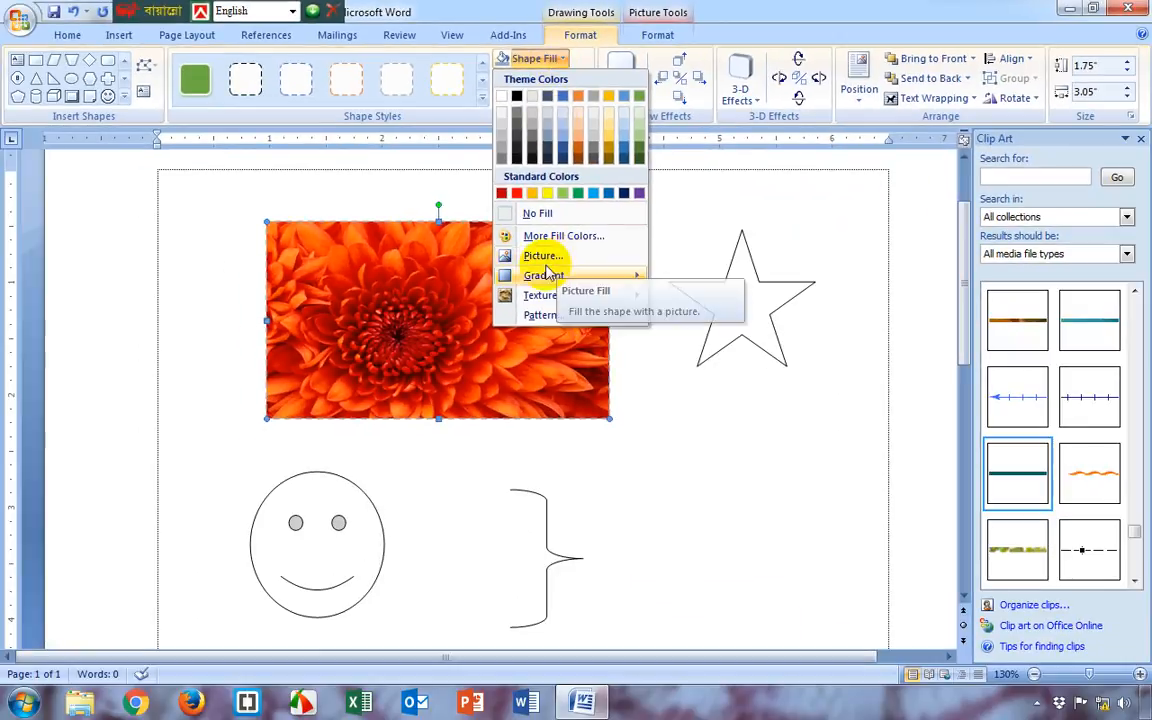
mouse_move(548, 320)
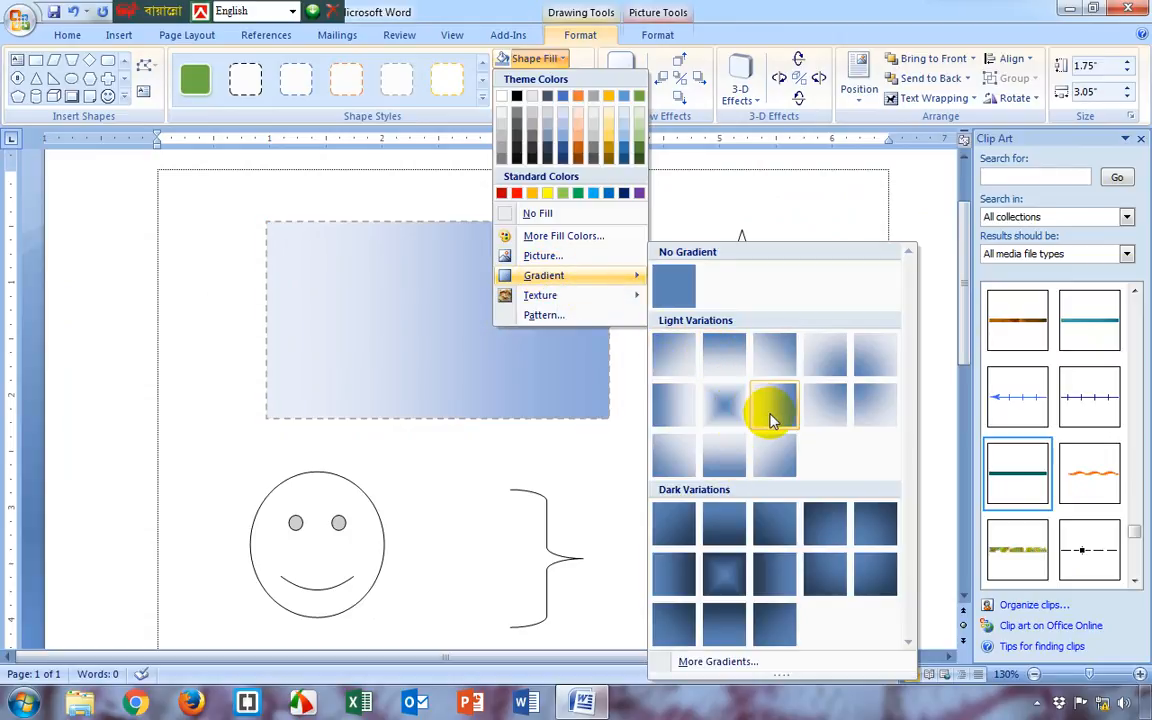
click(731, 408)
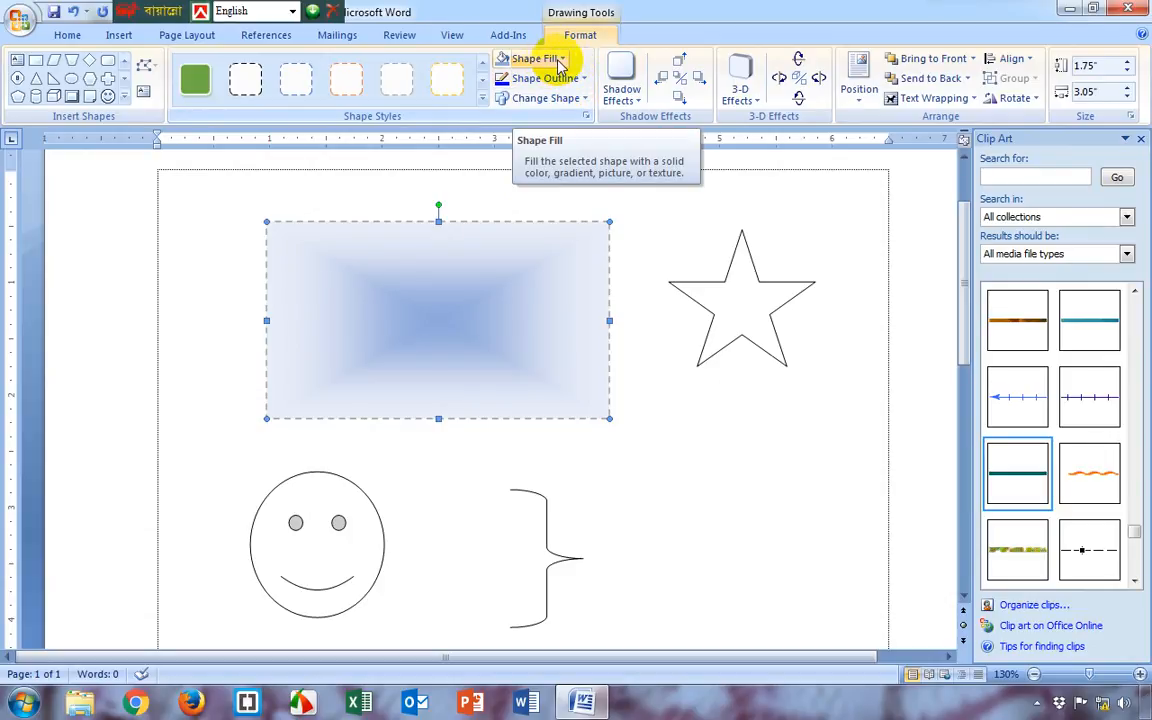
Fill the rectangle with the Paper bag texture
click(559, 60)
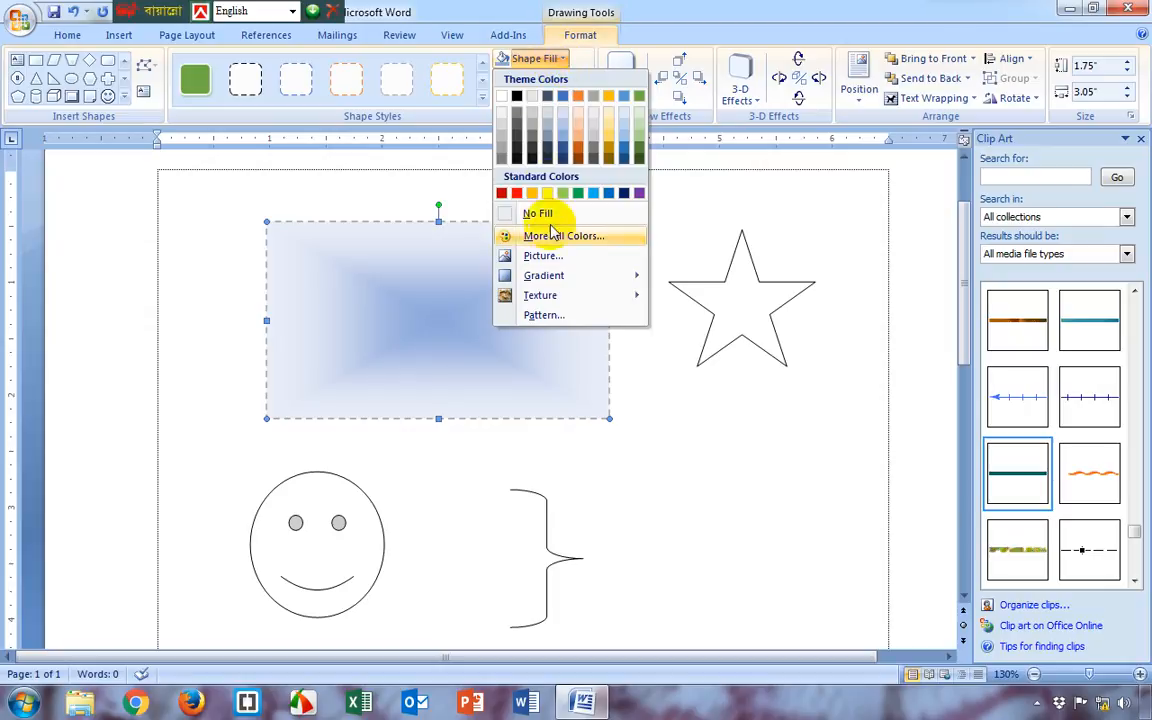
mouse_move(575, 283)
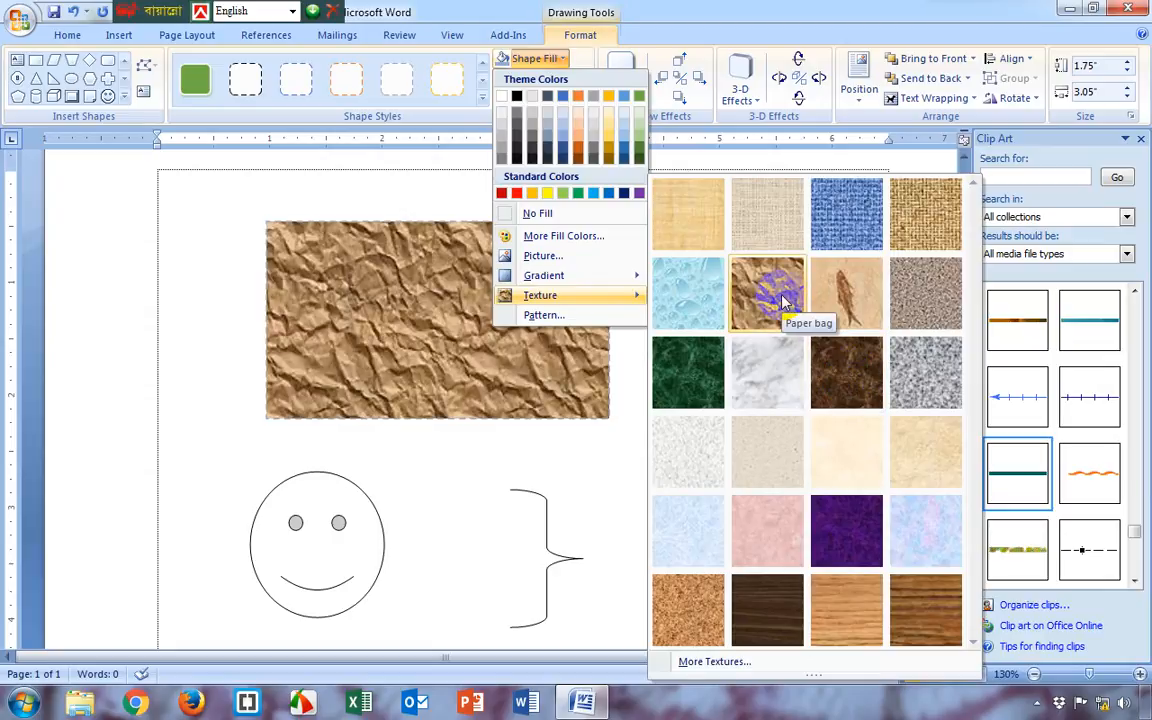
click(781, 298)
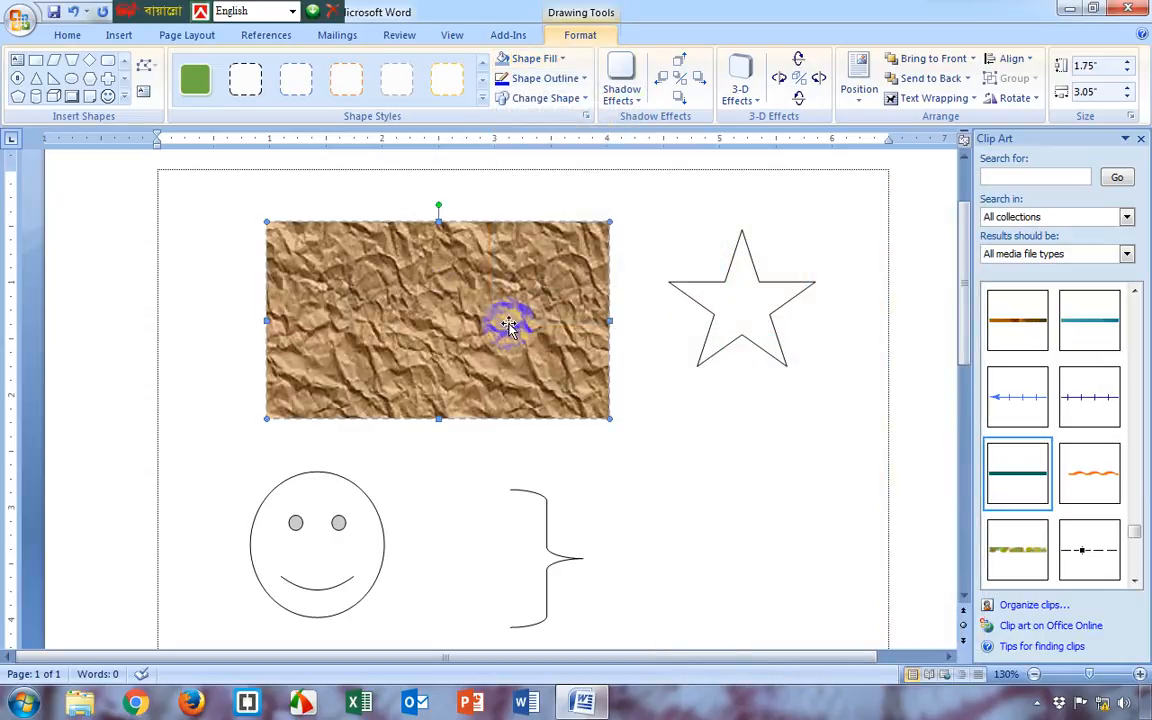
Fill the rectangle with the Horizontal brick pattern, using a white foreground and a red background
click(556, 60)
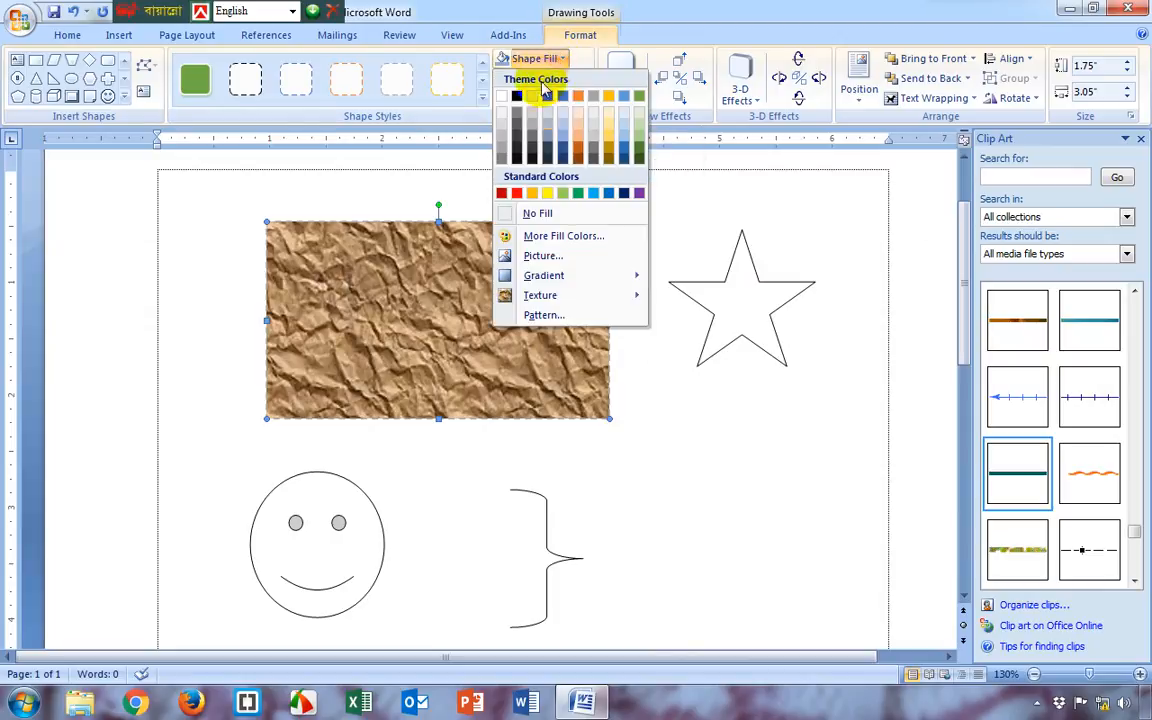
click(541, 316)
click(820, 292)
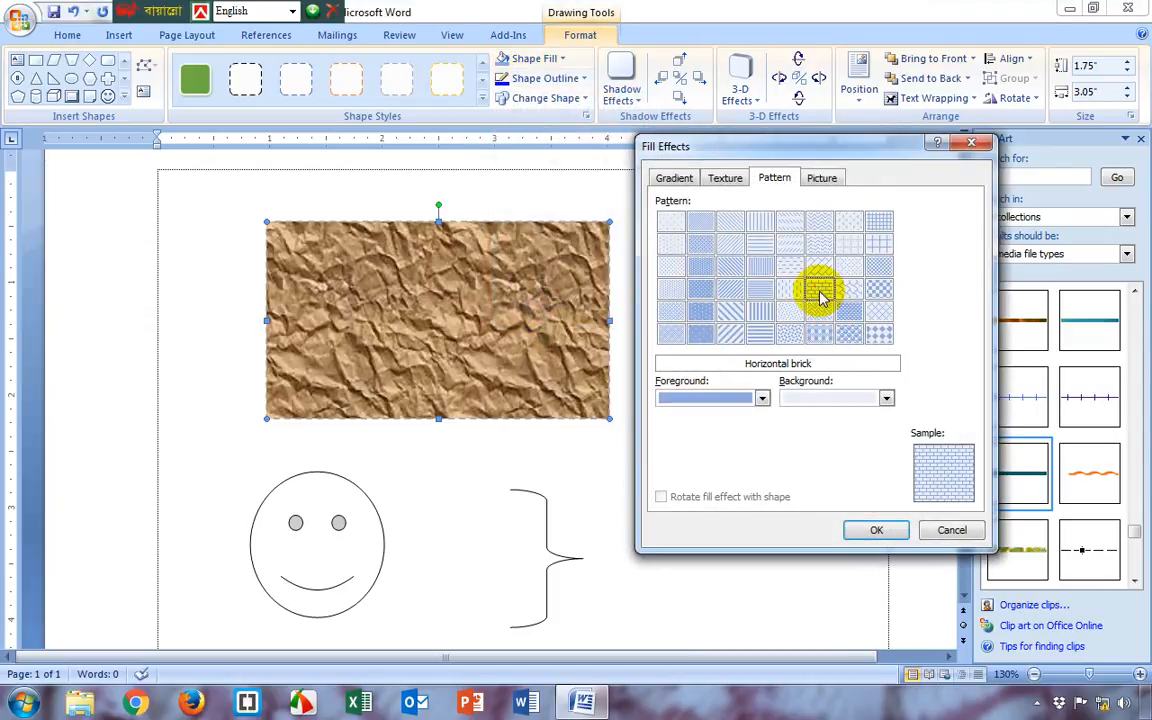
click(860, 398)
click(805, 532)
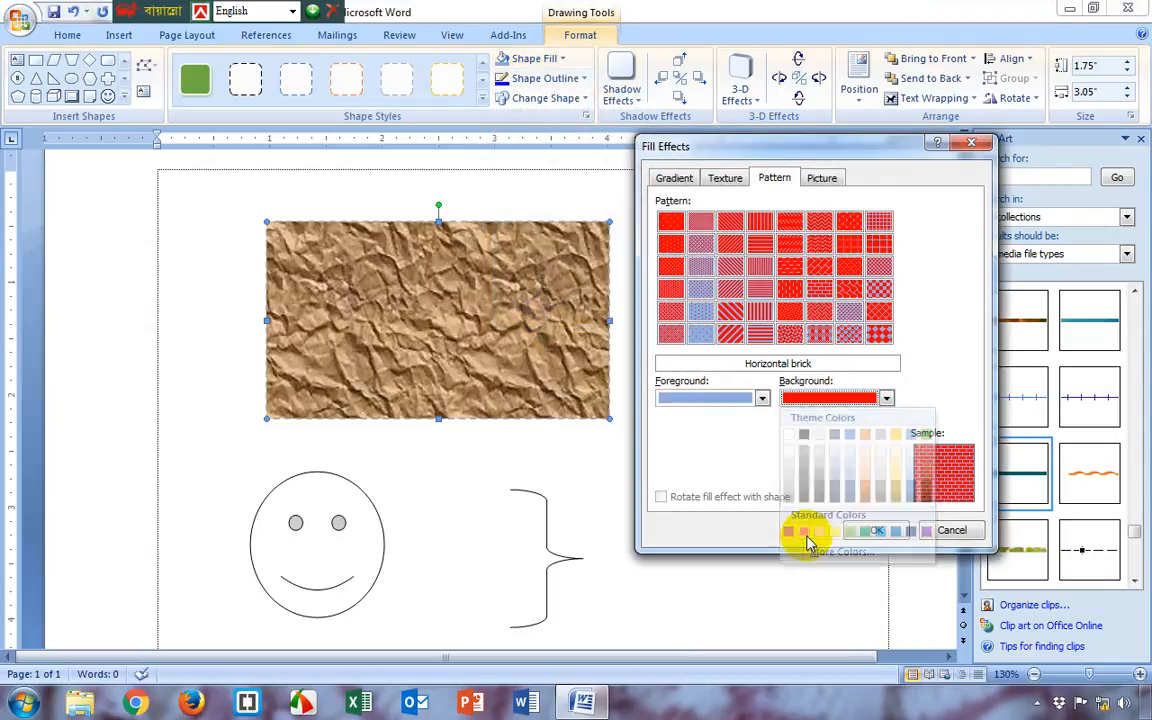
click(756, 398)
click(664, 434)
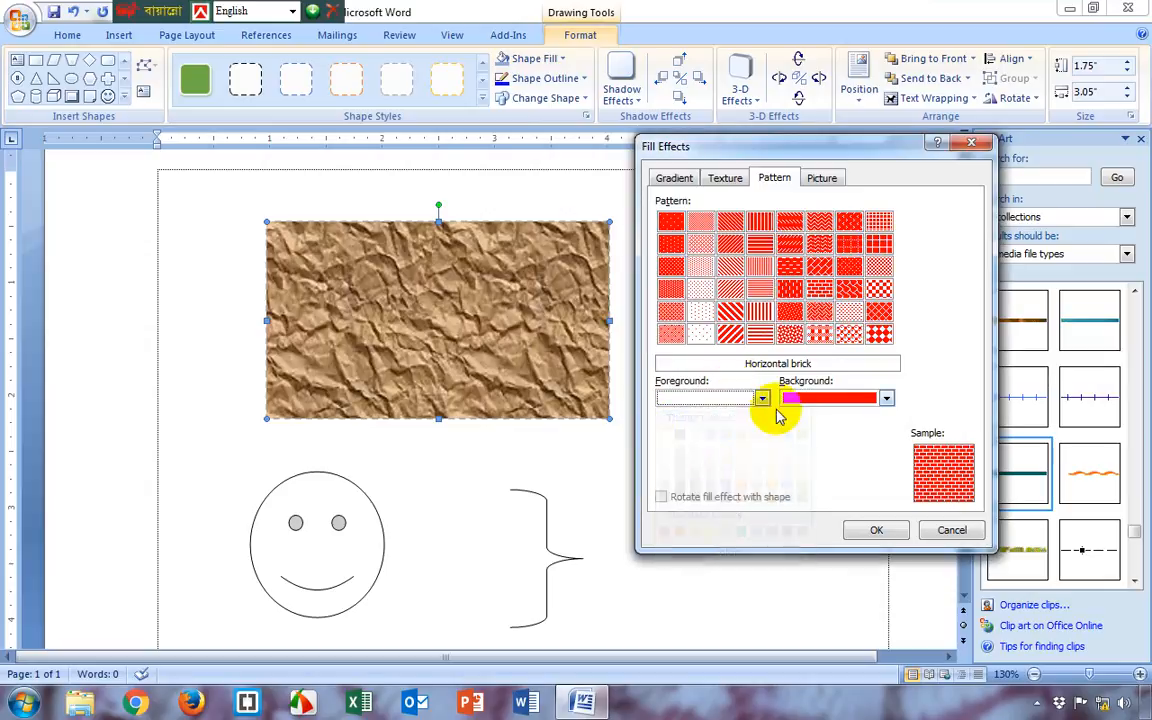
click(877, 533)
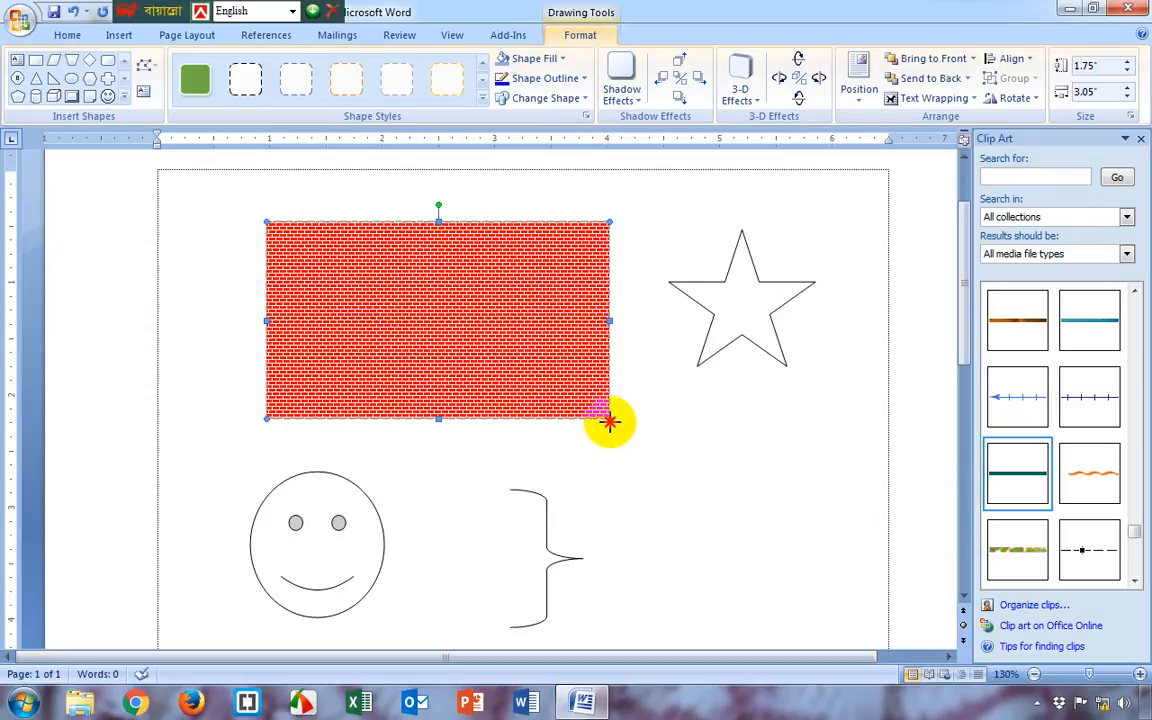
Enlarge the rectangle to about 2" high by 3.45" wide, and move it slightly up and left on the page
drag(609, 420, 633, 432)
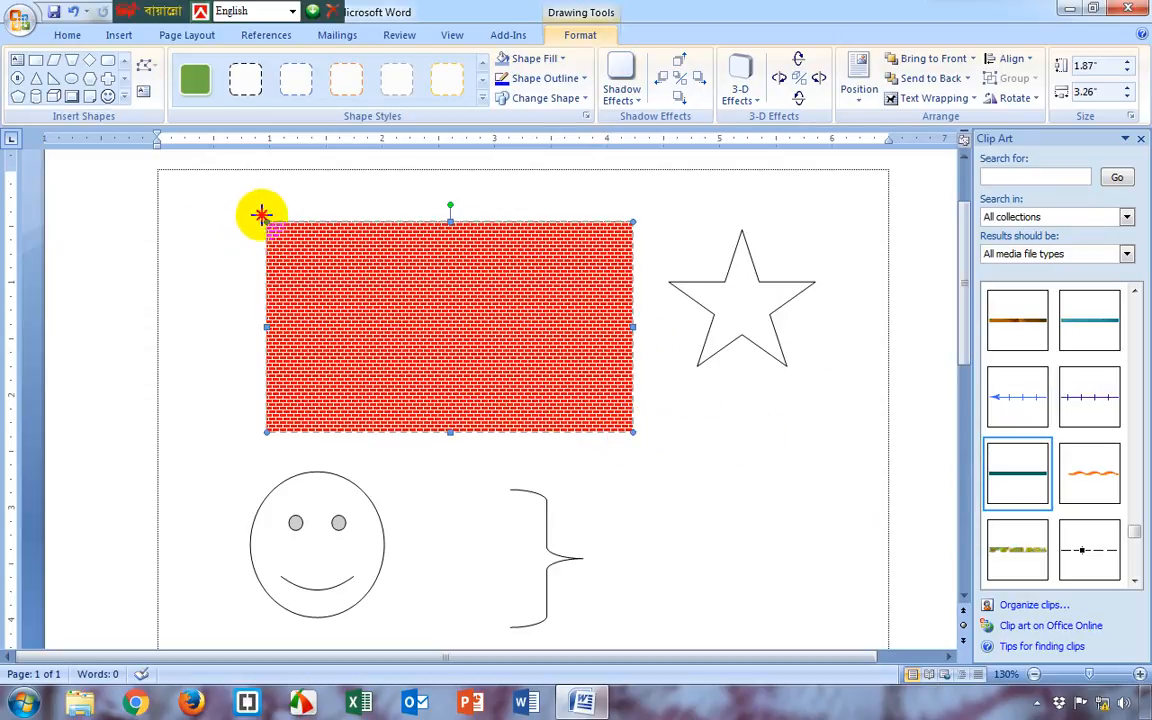
drag(261, 215, 244, 207)
drag(371, 286, 404, 306)
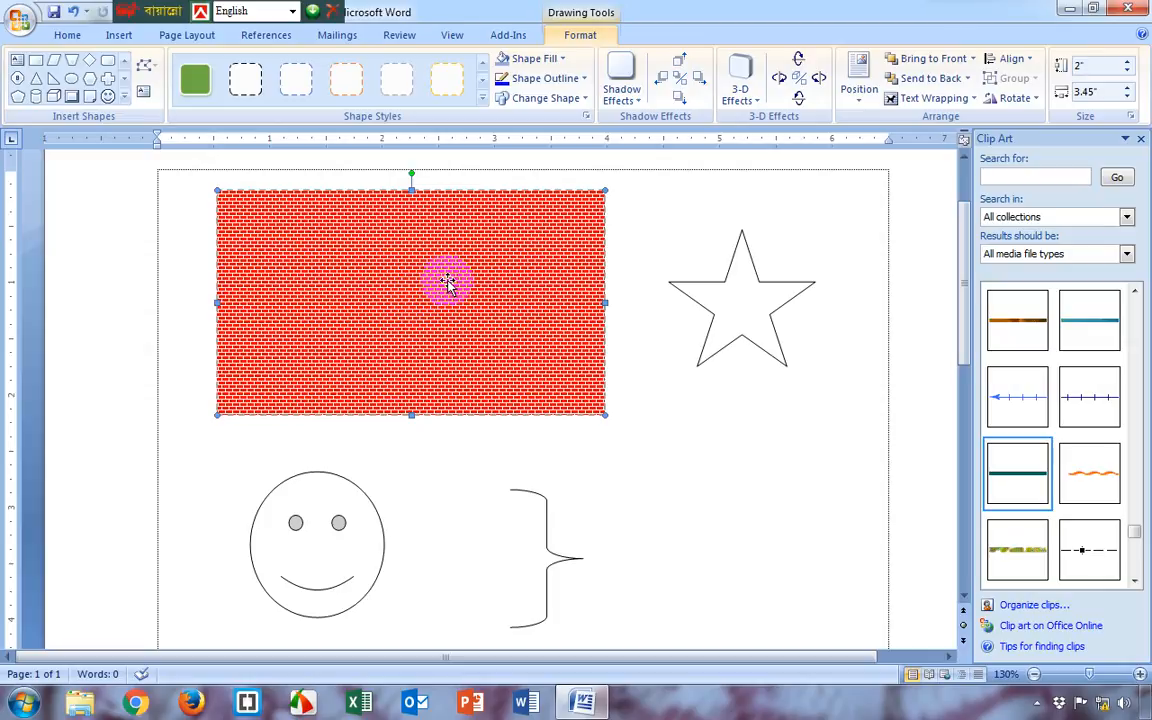
Set the rectangle's outline weight to 6 pt
click(548, 58)
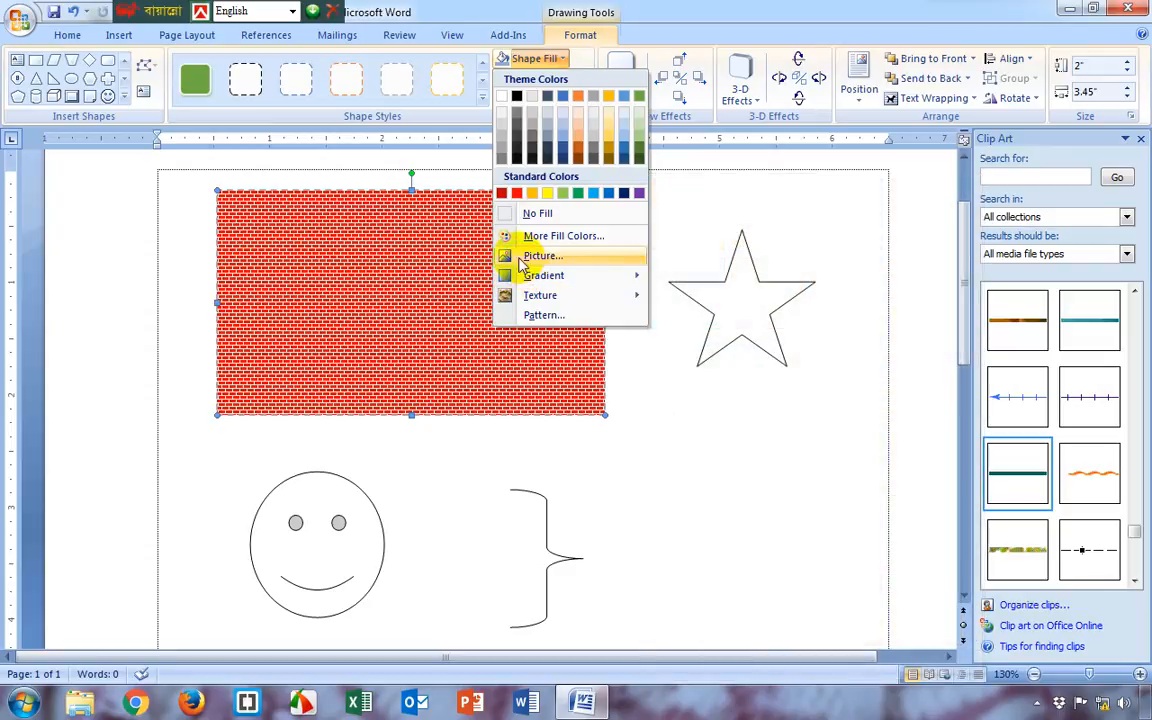
click(540, 58)
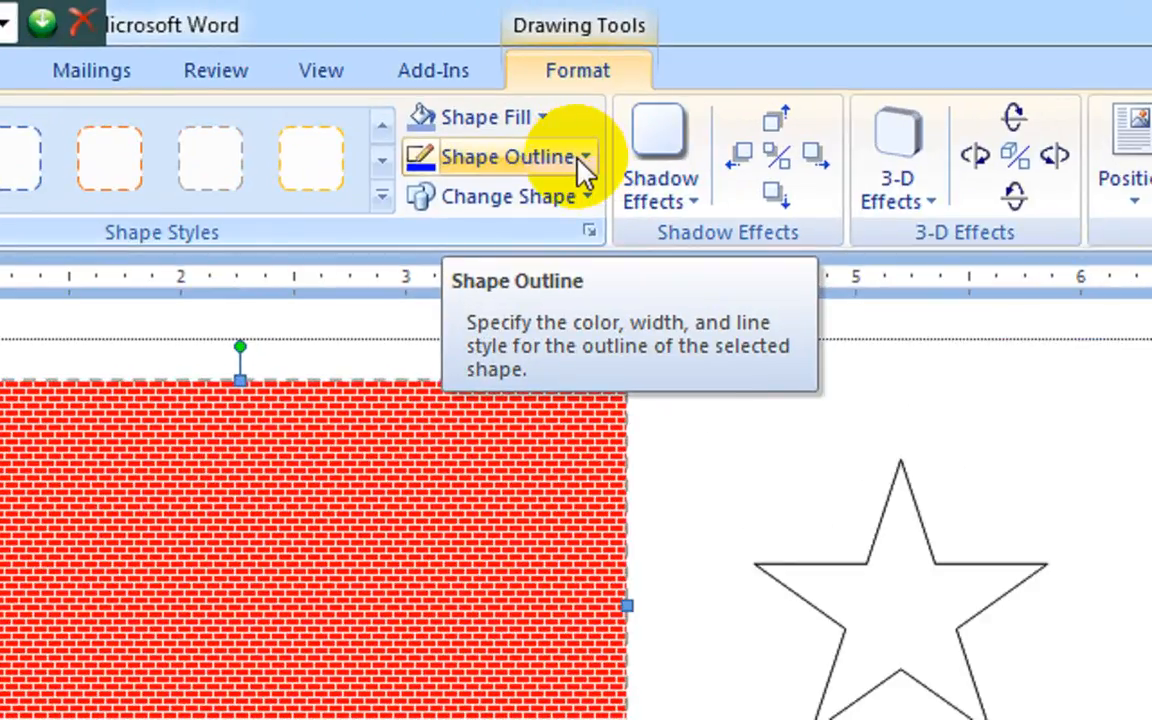
click(583, 160)
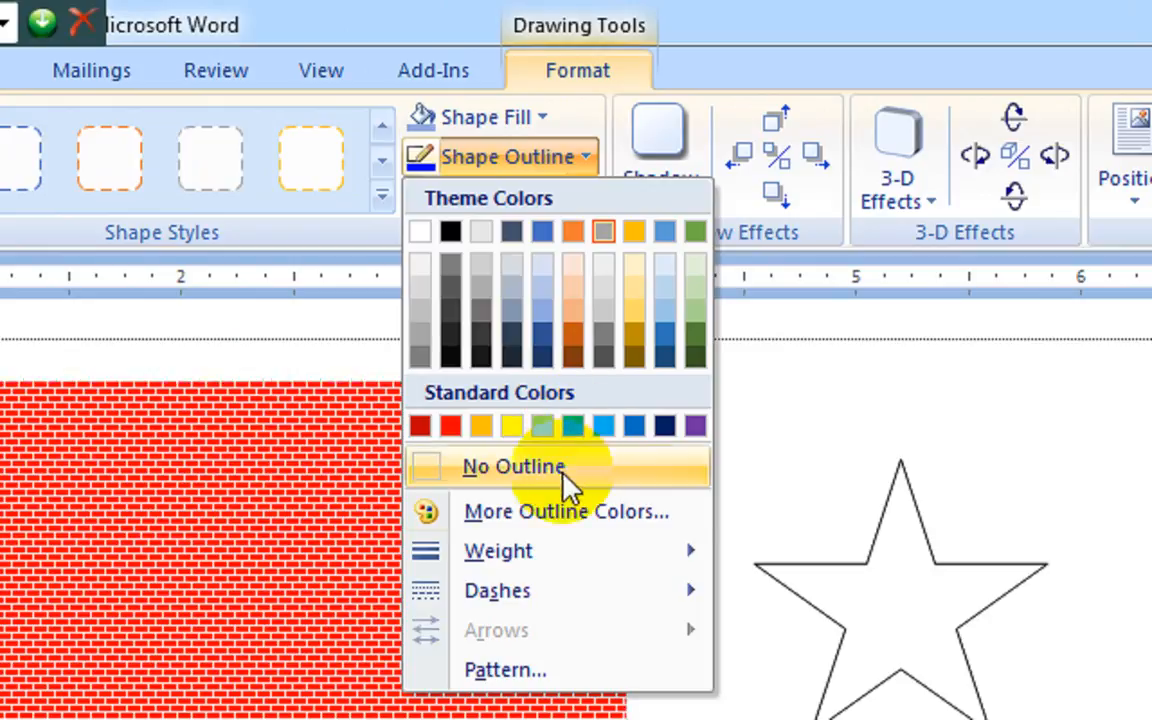
mouse_move(540, 553)
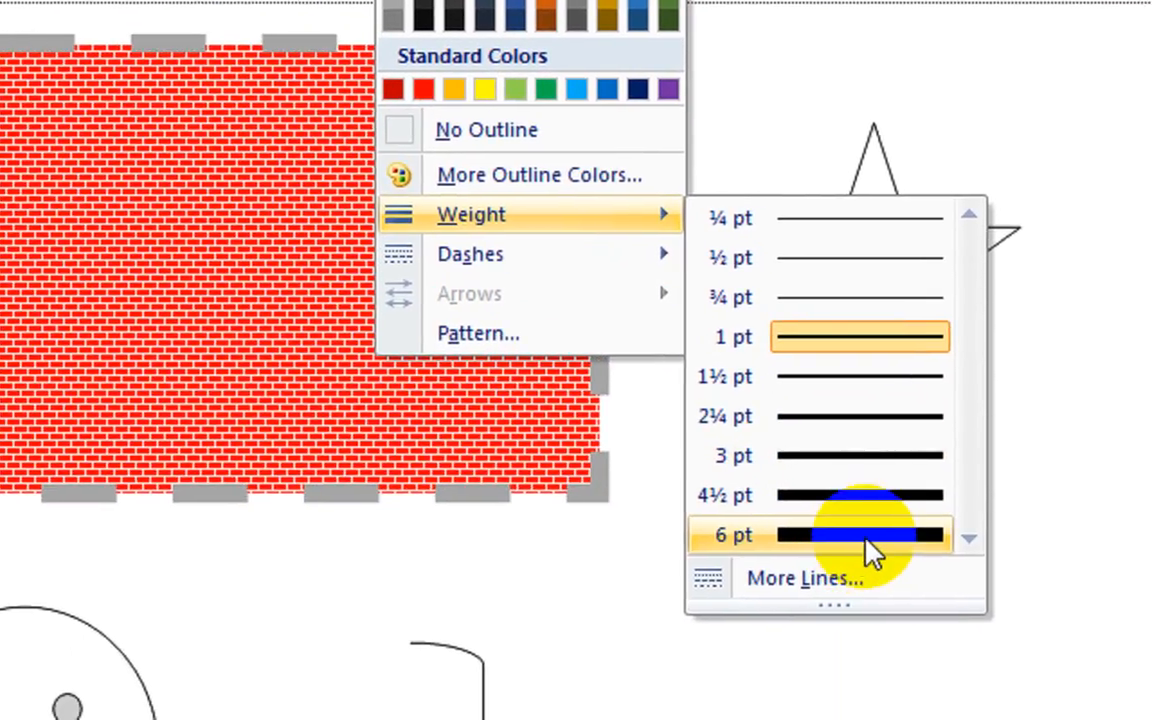
click(870, 540)
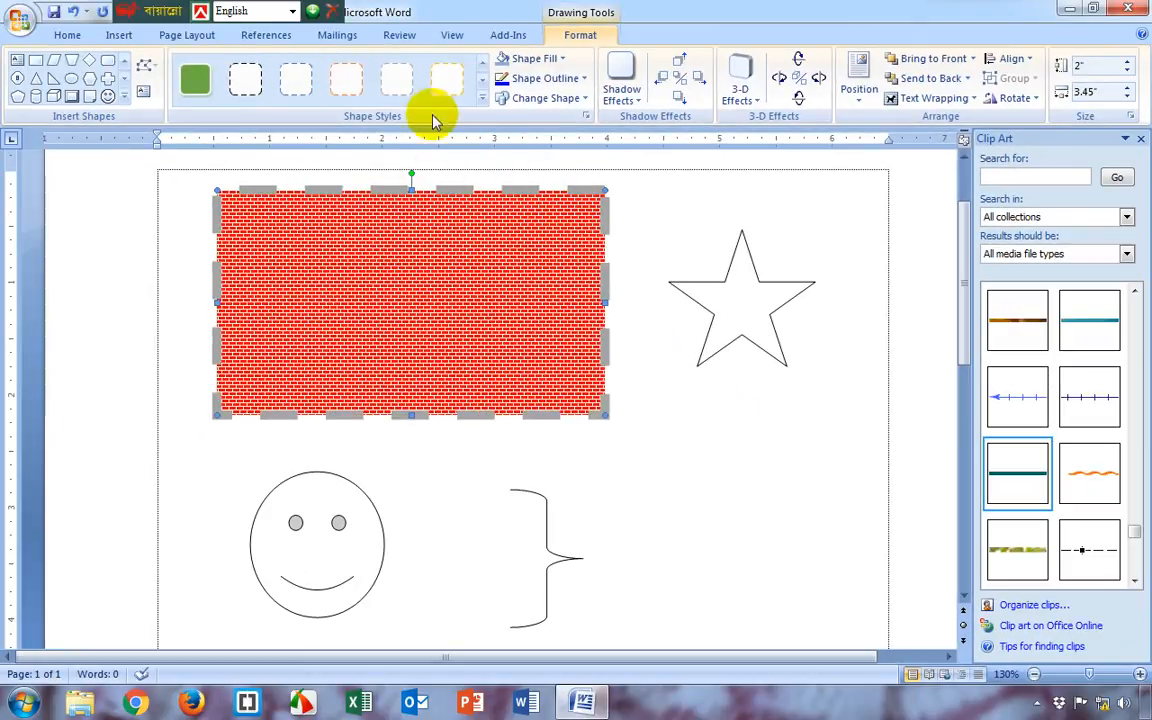
Preview the dashed shape styles on the rectangle without applying one, and reapply the 6 pt outline weight
click(482, 97)
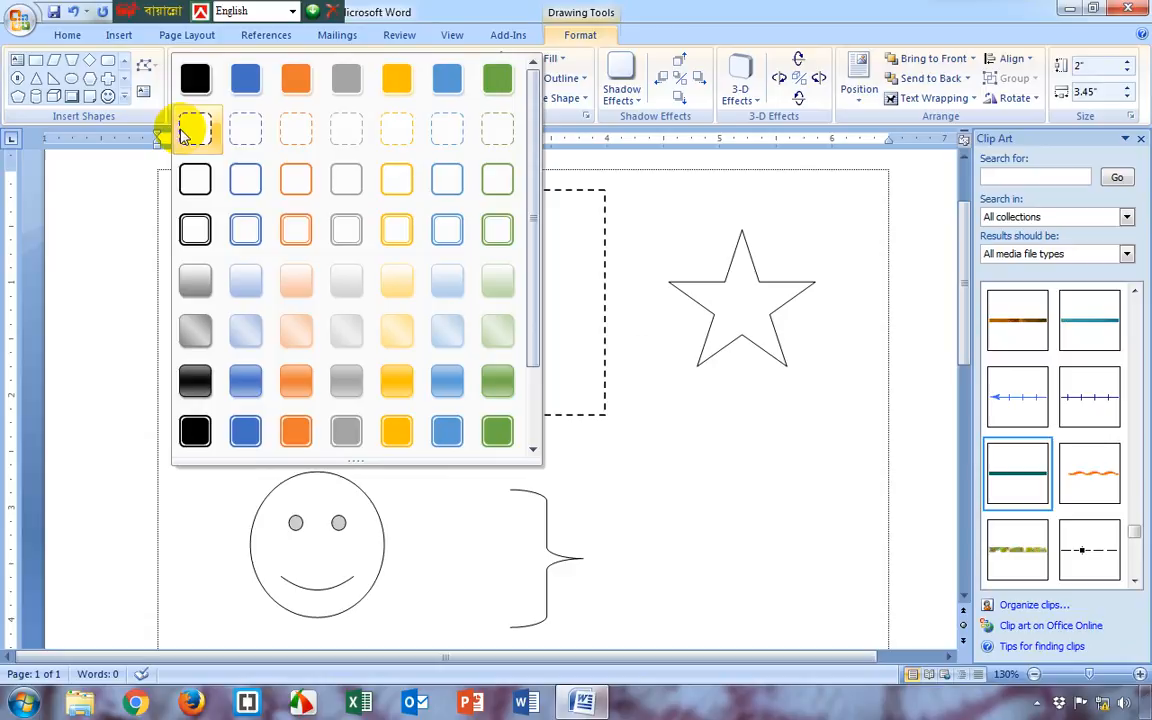
click(555, 85)
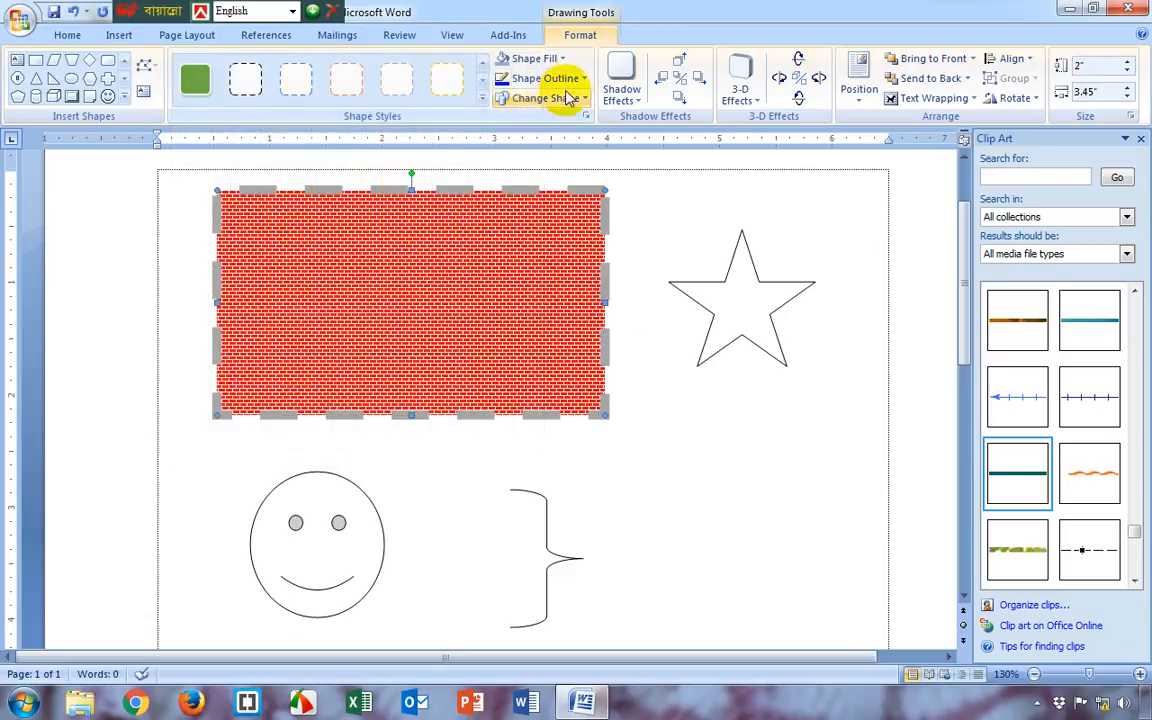
click(548, 78)
mouse_move(576, 281)
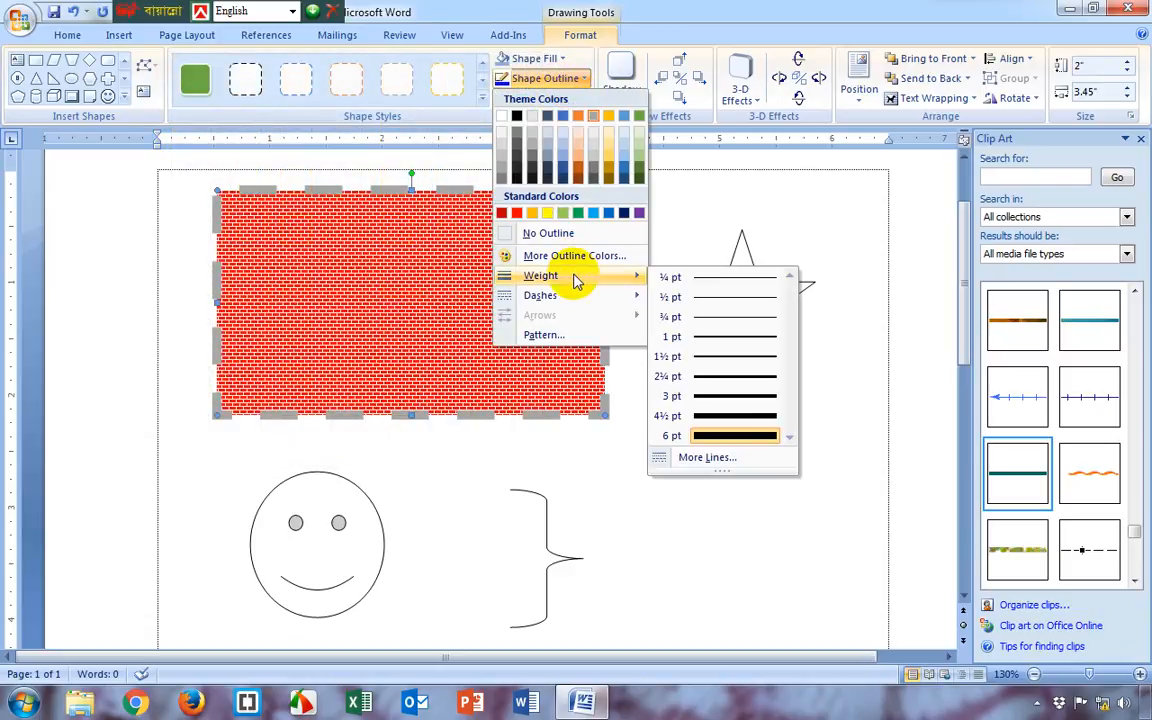
click(735, 436)
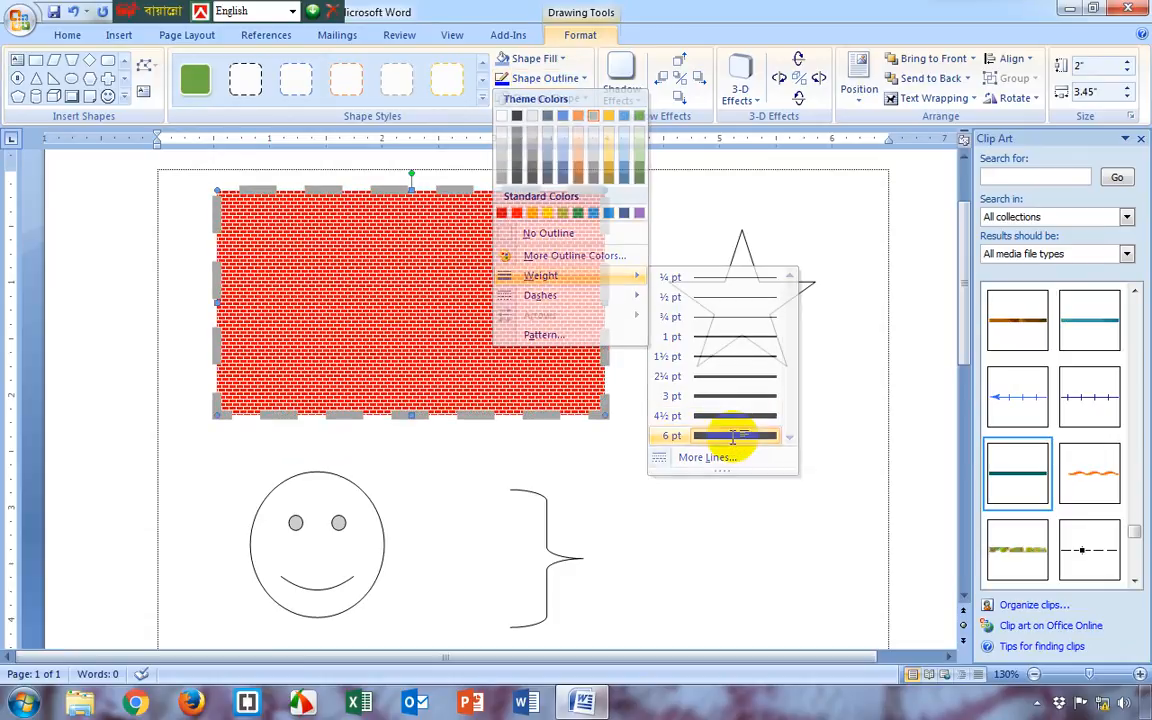
Color the rectangle's dashed outline with the standard Blue
click(545, 78)
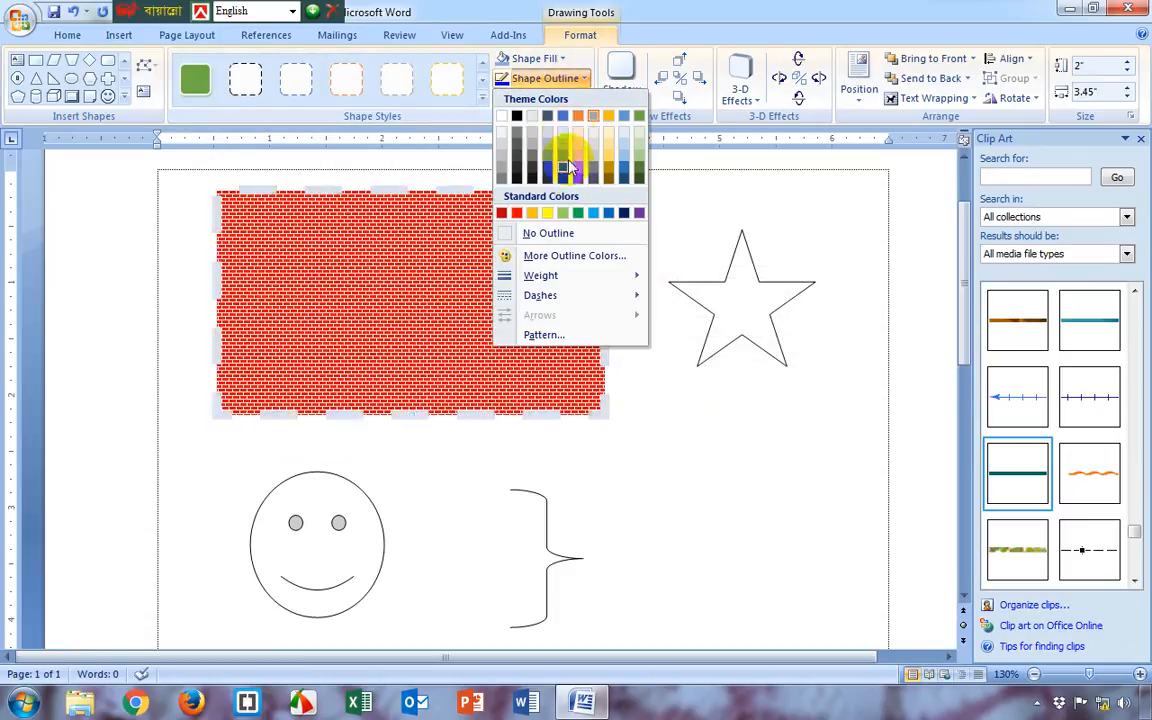
click(615, 218)
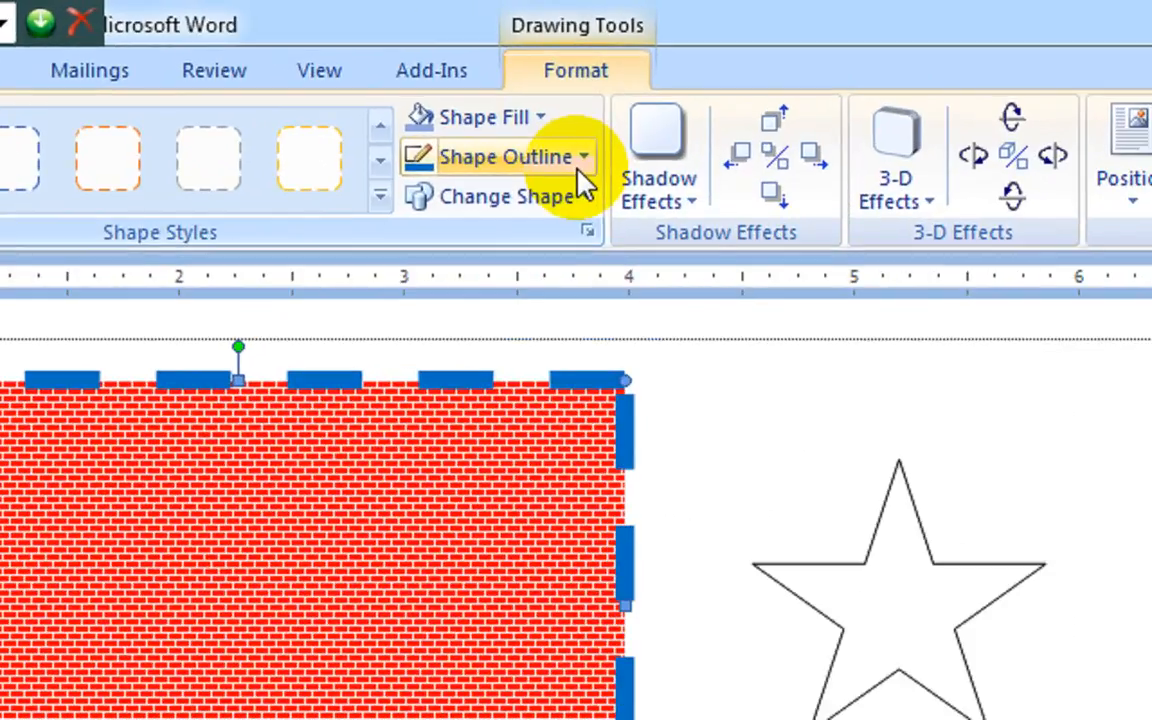
Change the rectangle's blue outline from dashed to a solid line
click(584, 82)
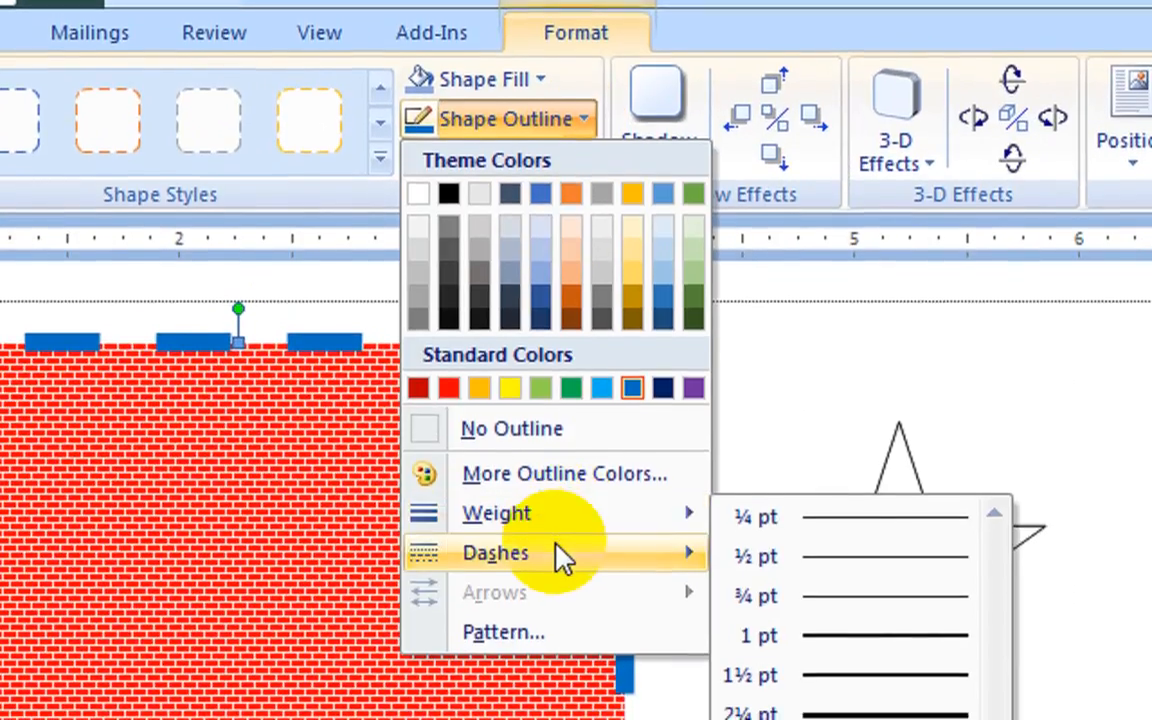
mouse_move(560, 565)
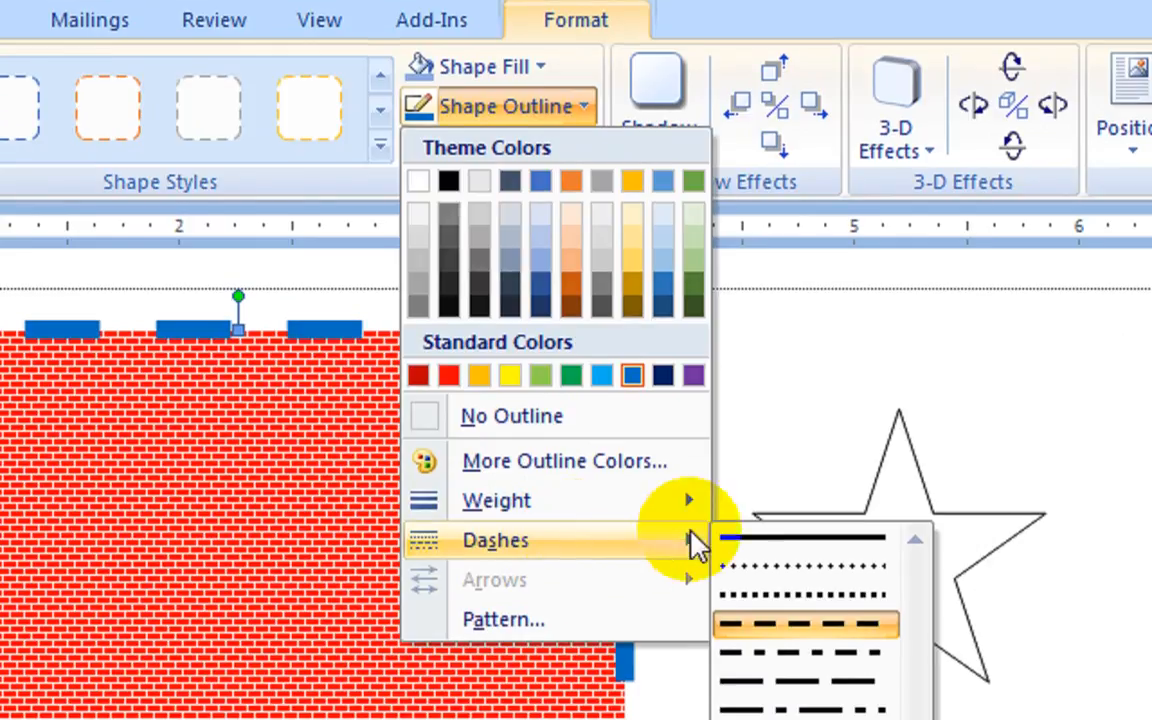
click(786, 546)
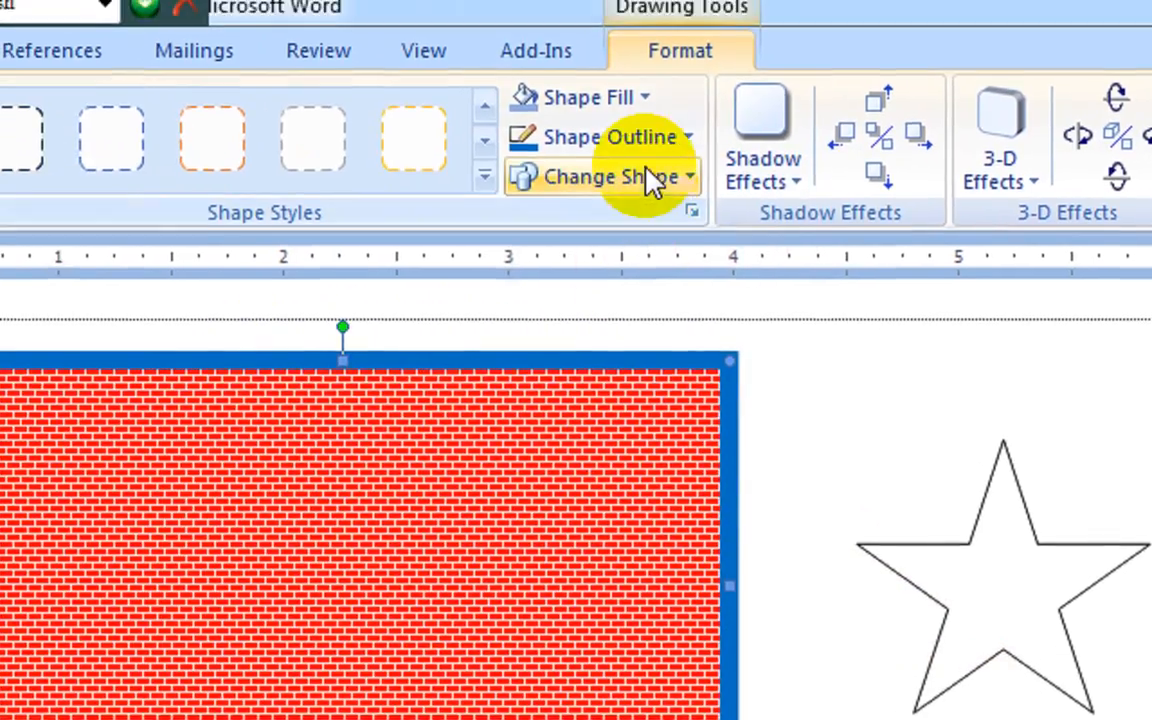
Open the pattern settings for the rectangle's outline and select the Horizontal brick pattern
click(674, 142)
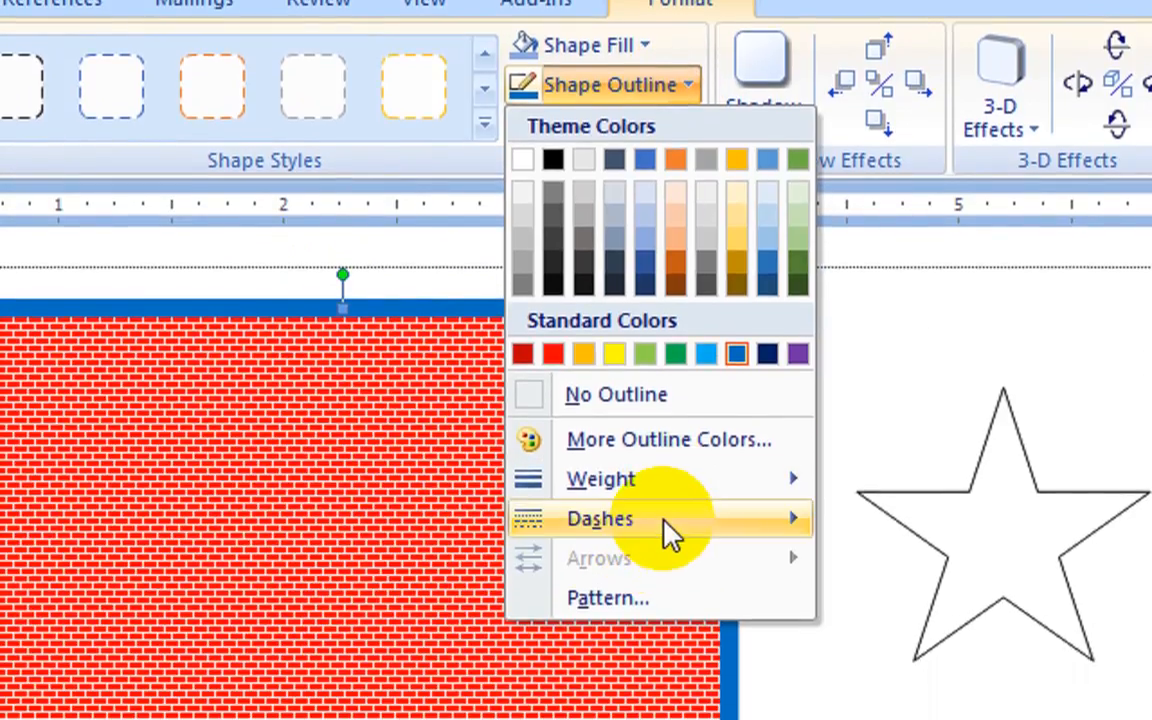
mouse_move(660, 600)
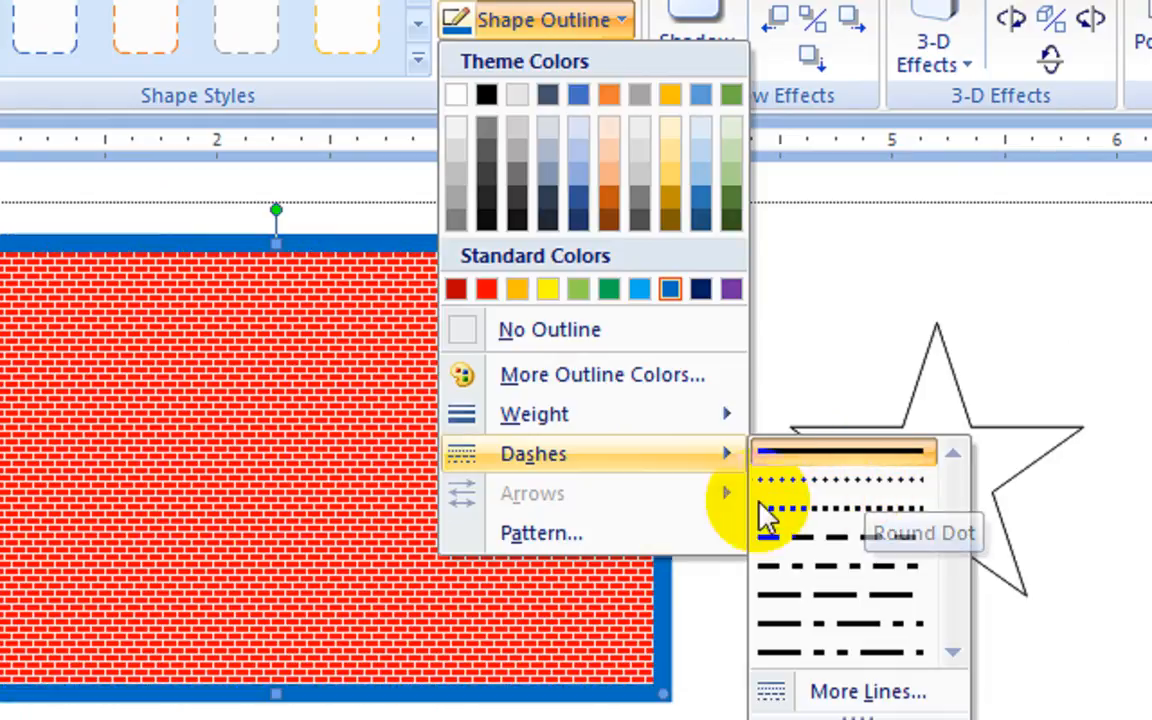
click(617, 537)
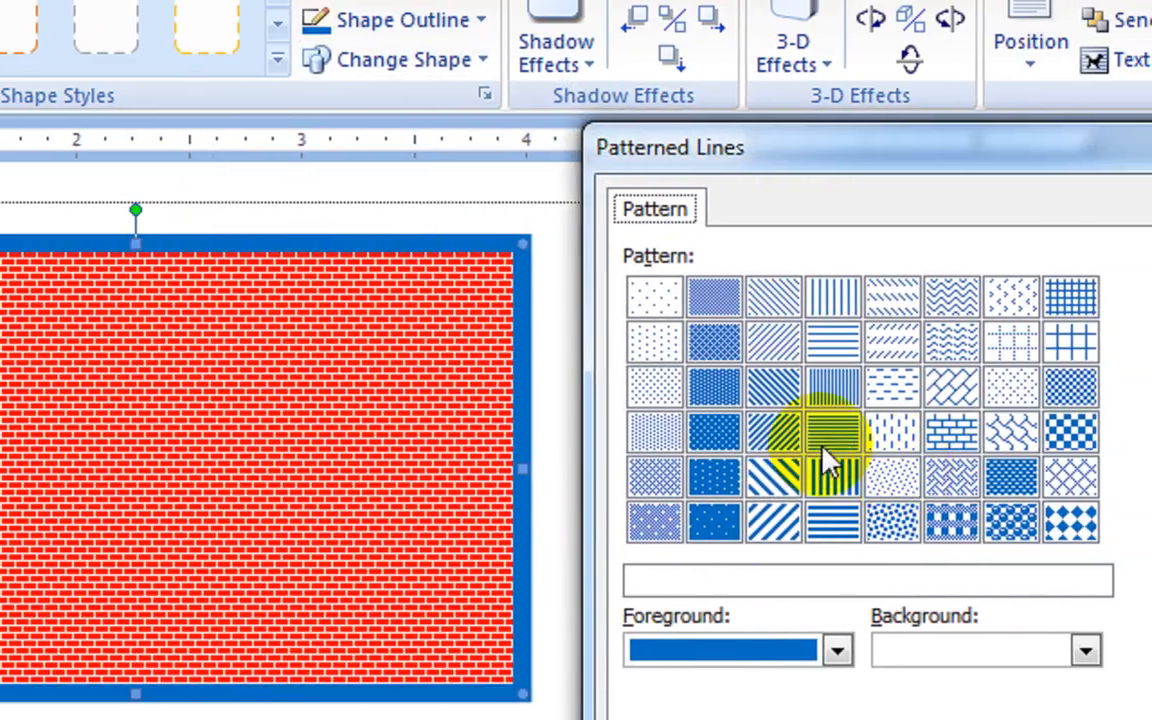
click(914, 431)
click(974, 431)
click(878, 450)
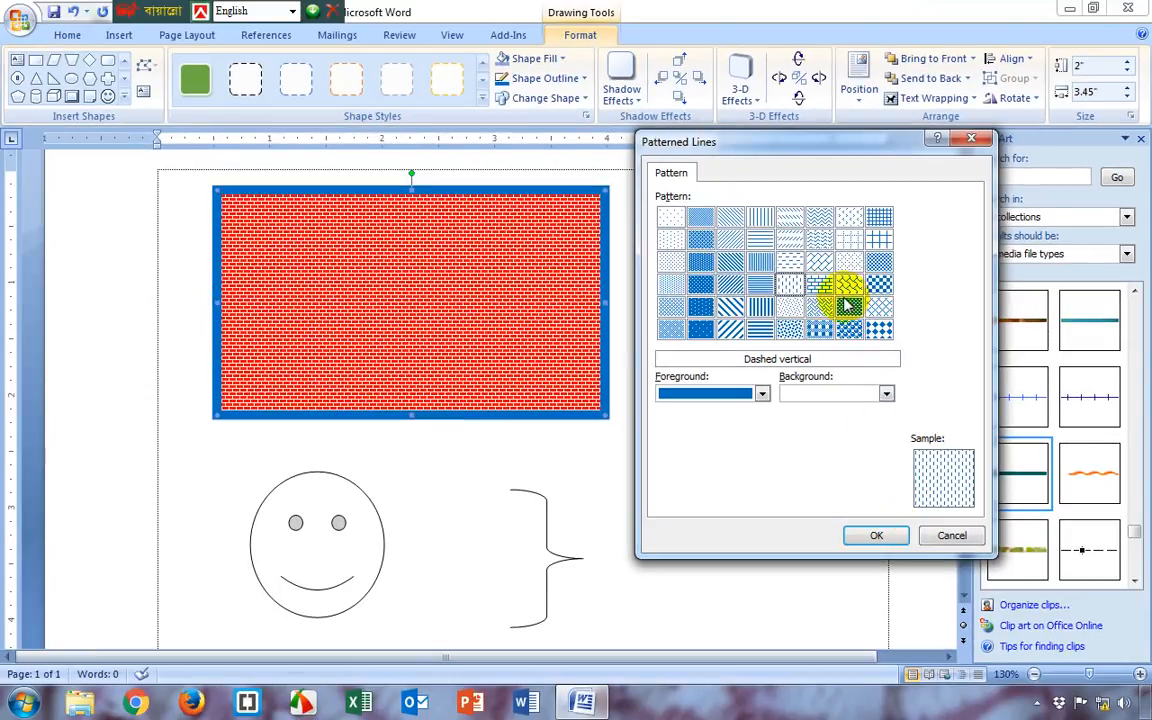
click(818, 329)
Give the outline's brick pattern a standard red background and a white foreground
click(860, 393)
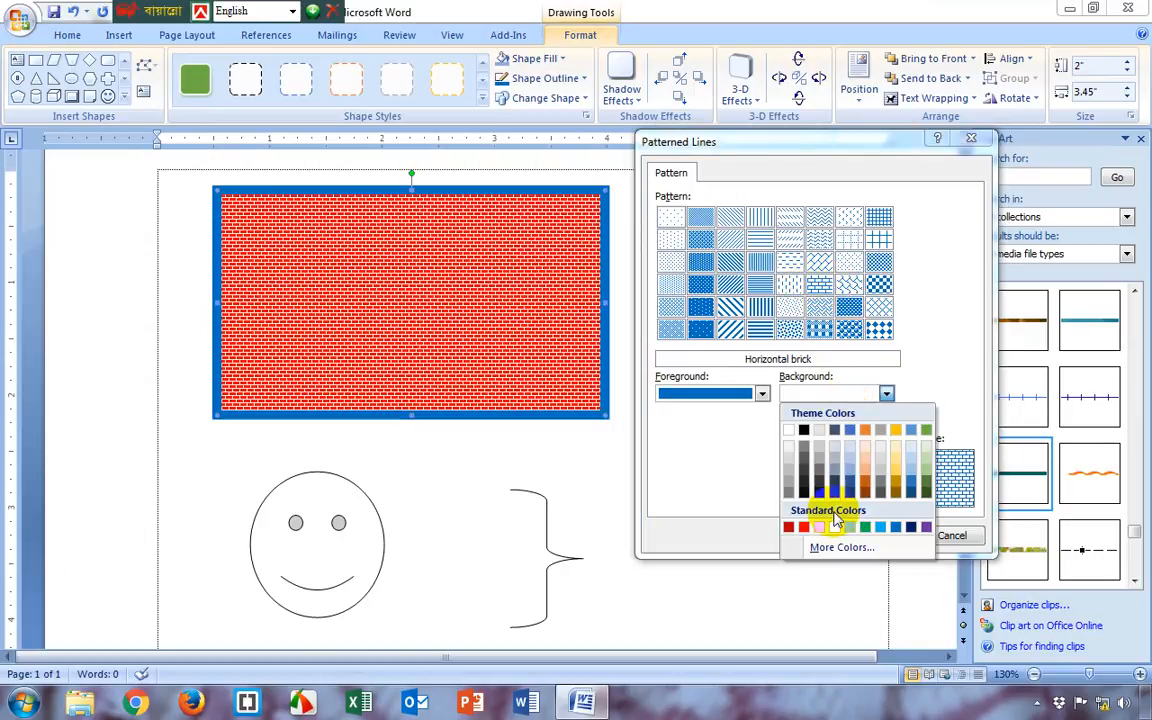
click(807, 528)
click(728, 393)
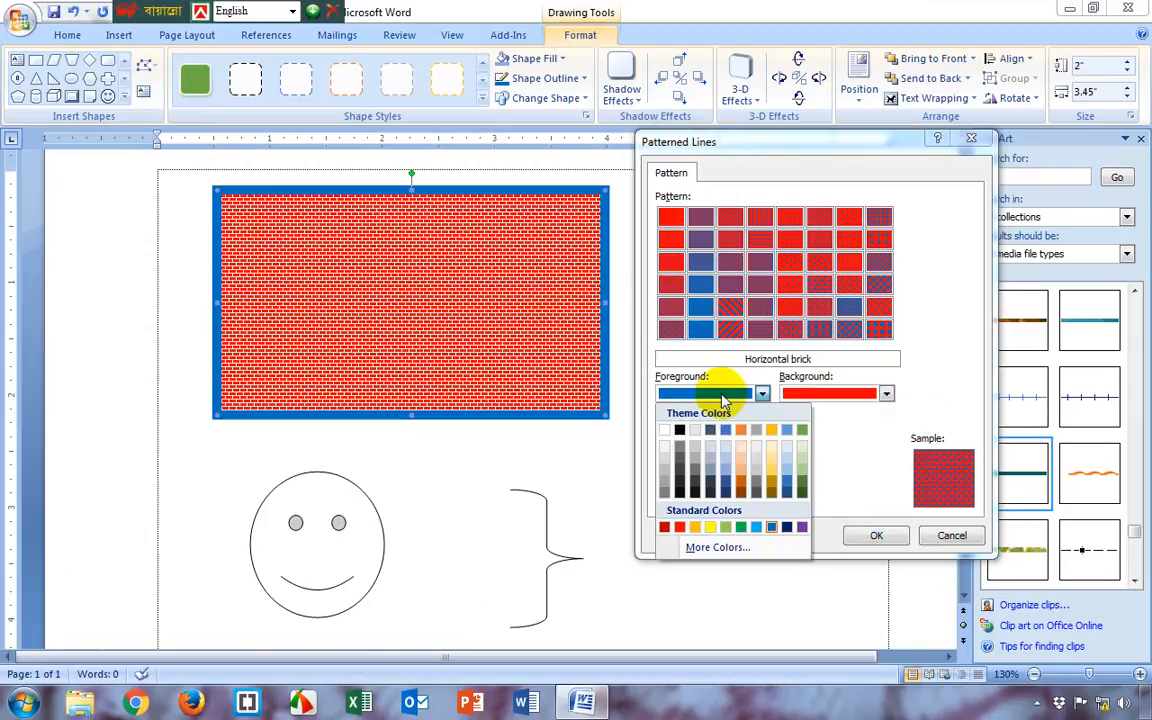
click(670, 427)
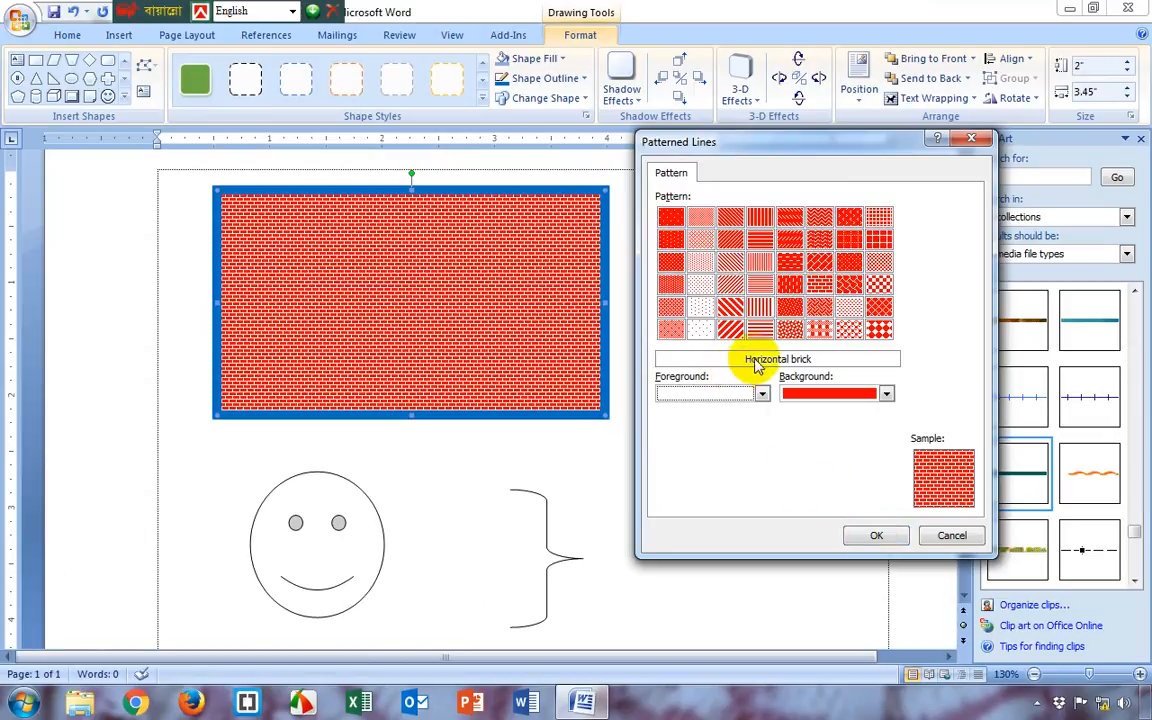
Try yellow as the outline pattern's background, settle on standard purple, apply the pattern and deselect the rectangle
click(876, 393)
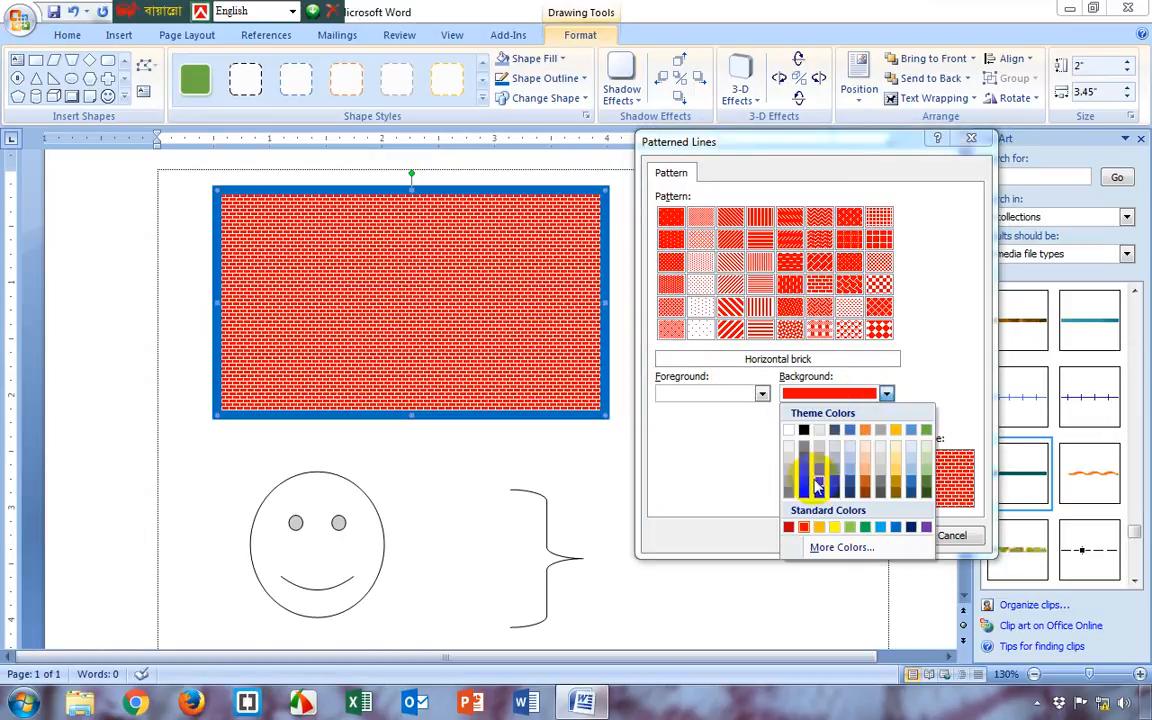
click(833, 527)
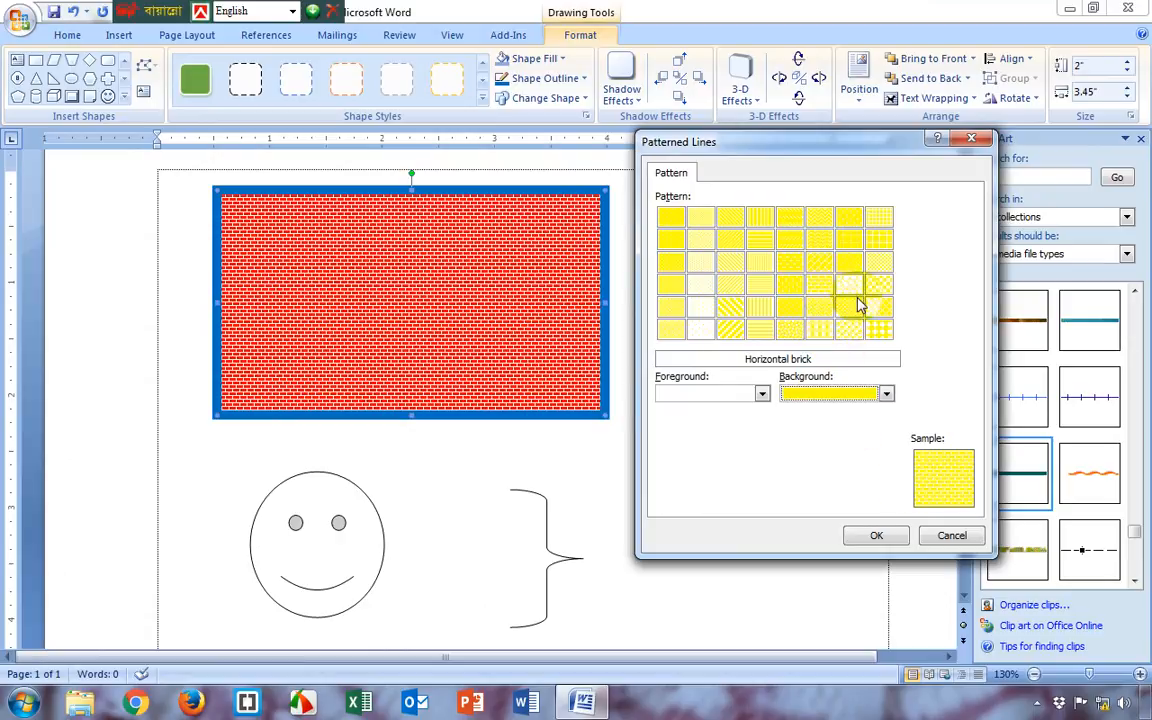
click(887, 393)
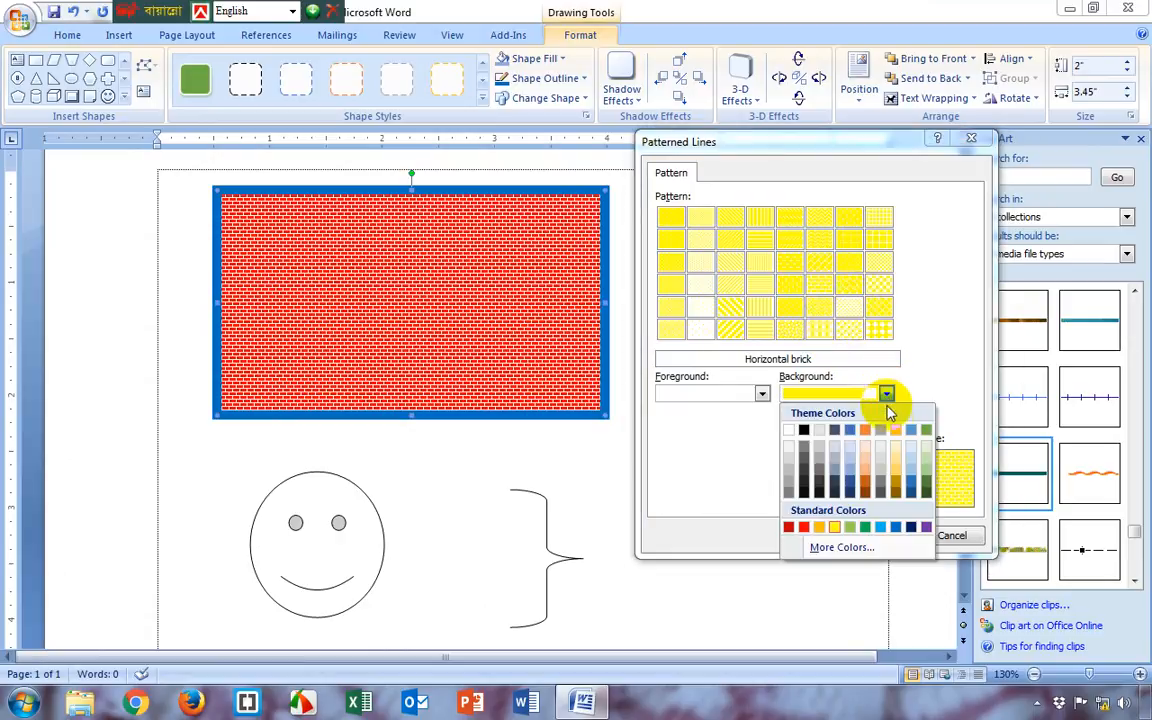
click(926, 528)
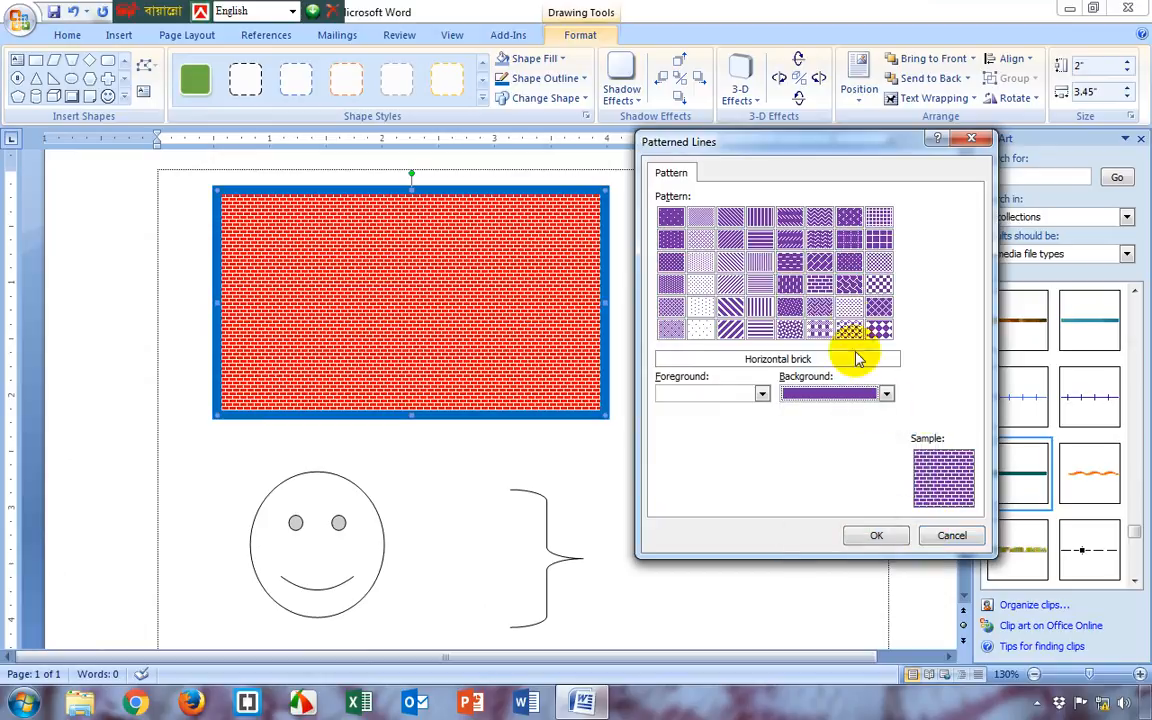
click(877, 537)
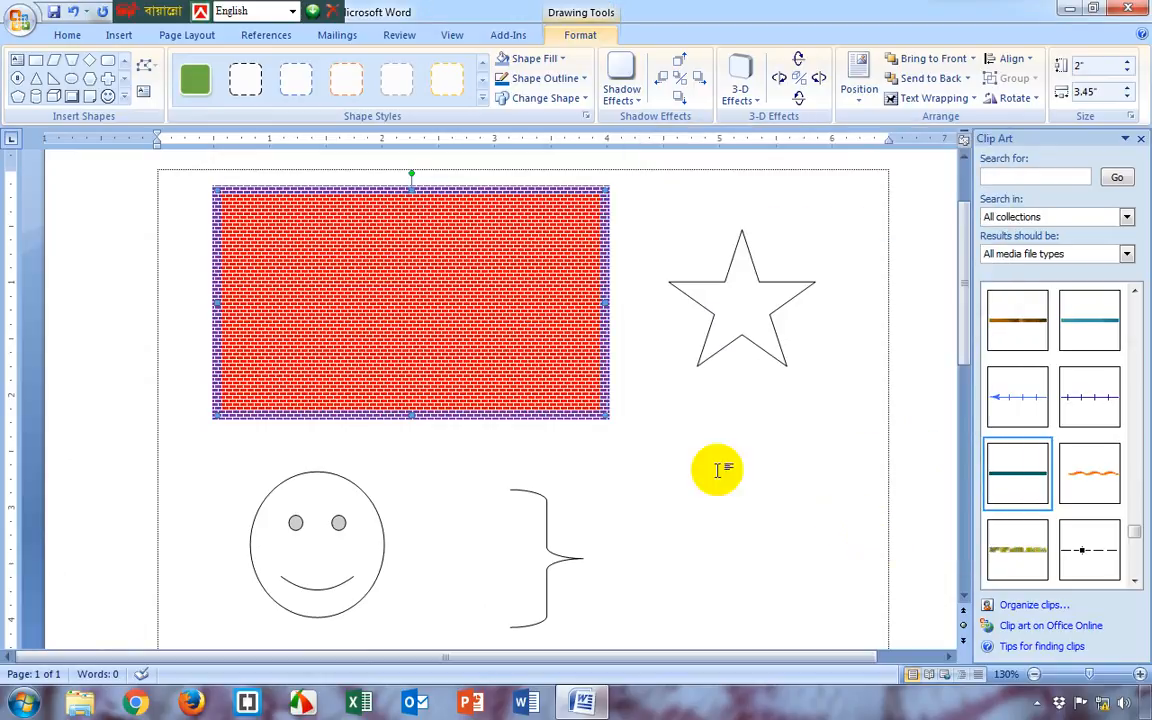
click(668, 476)
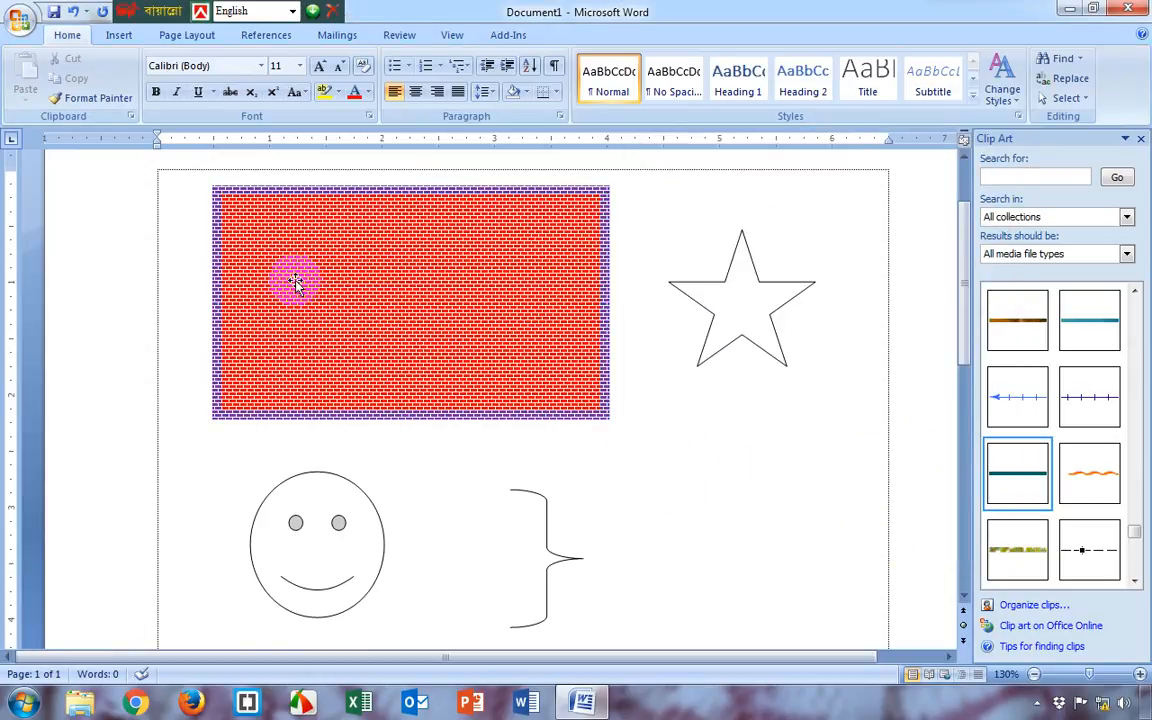
Change the brick-filled rectangle into a right triangle and after that into a heart
click(295, 283)
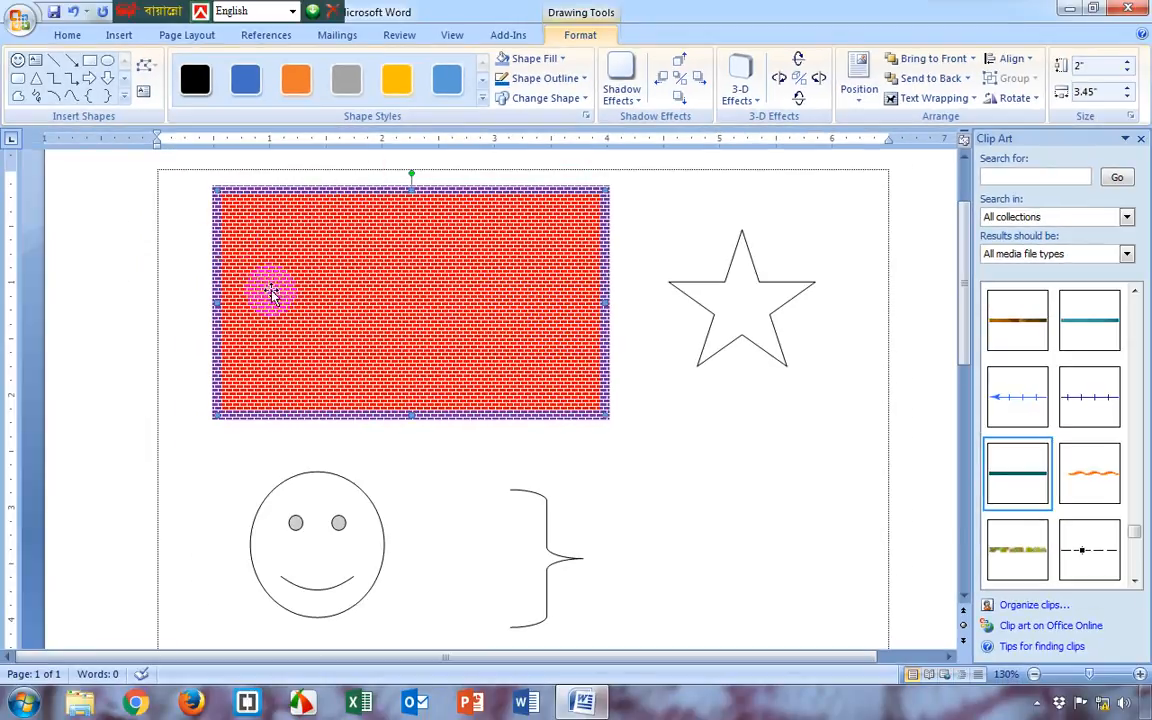
click(582, 98)
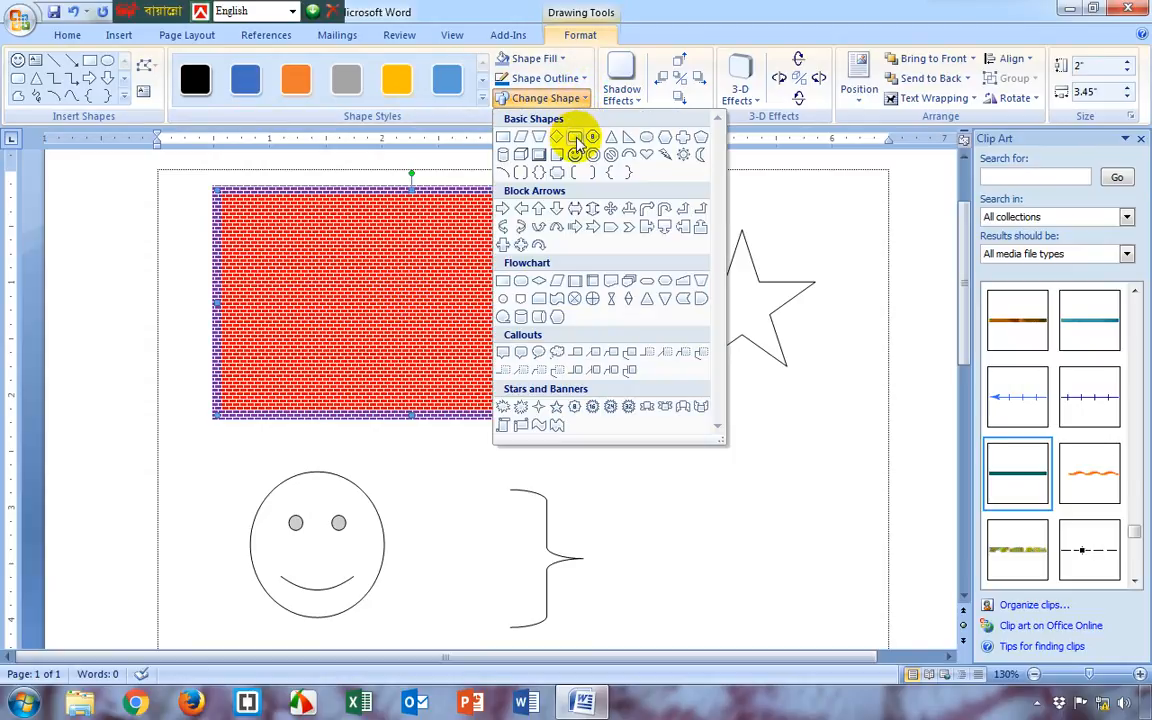
click(631, 140)
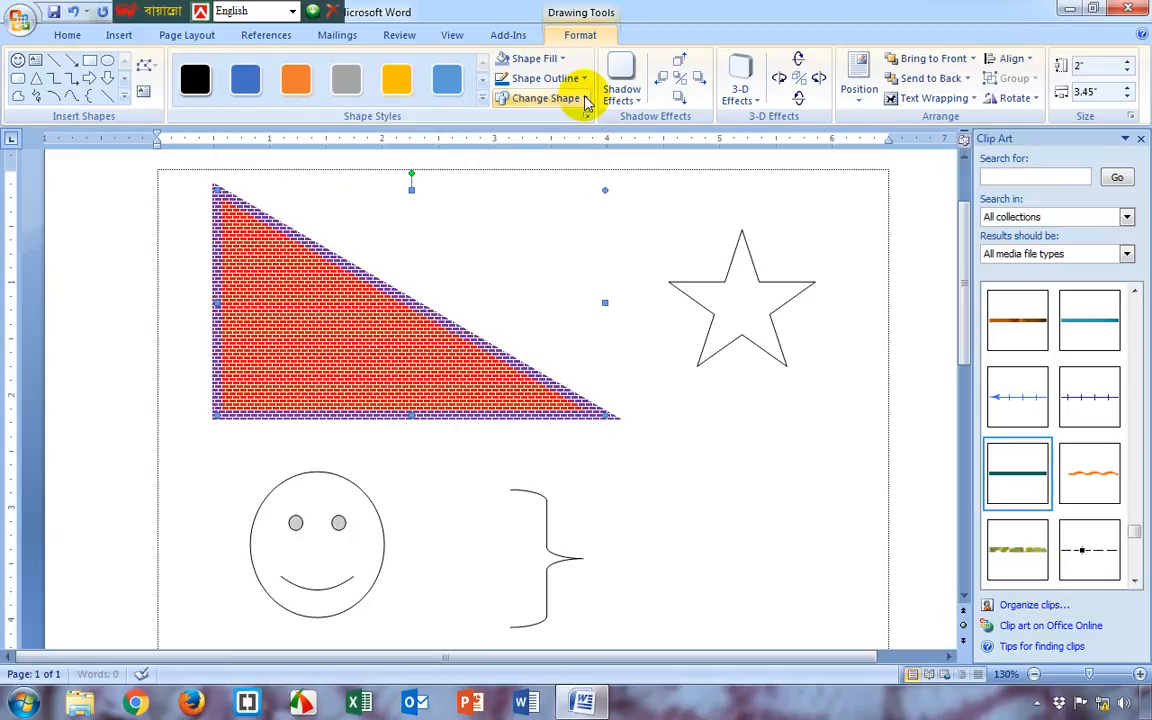
click(585, 97)
click(646, 156)
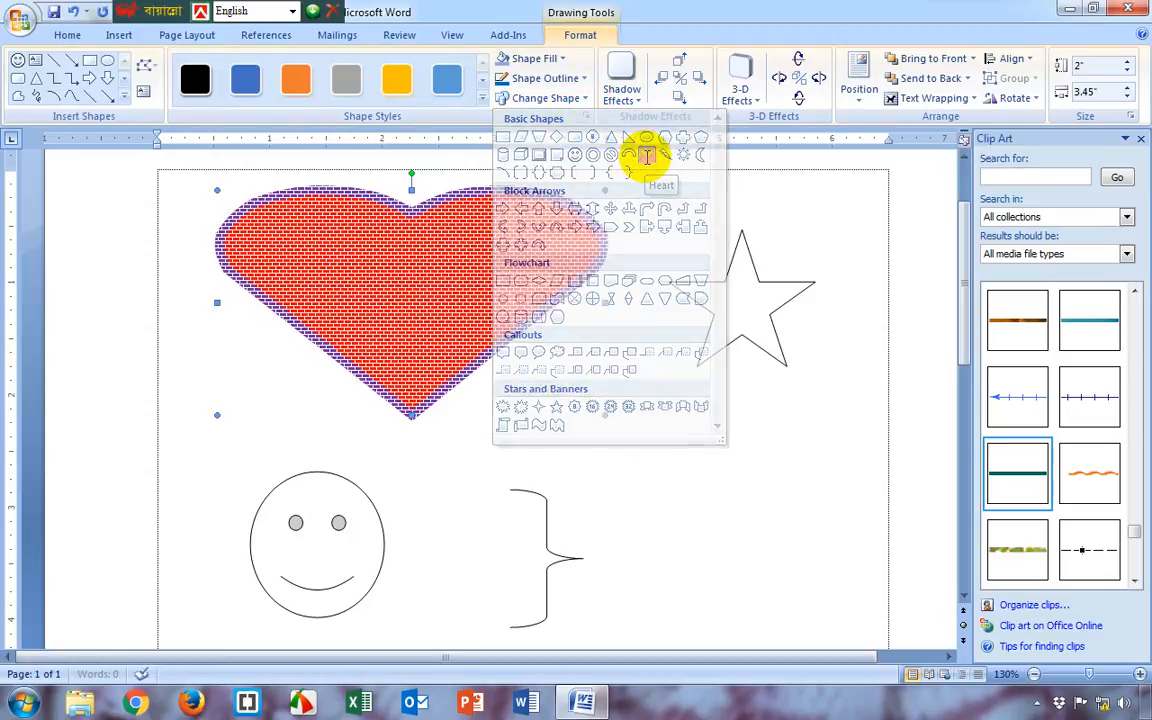
Change the heart into the flowchart Stored Data shape and after that into a four-way block arrow
click(577, 104)
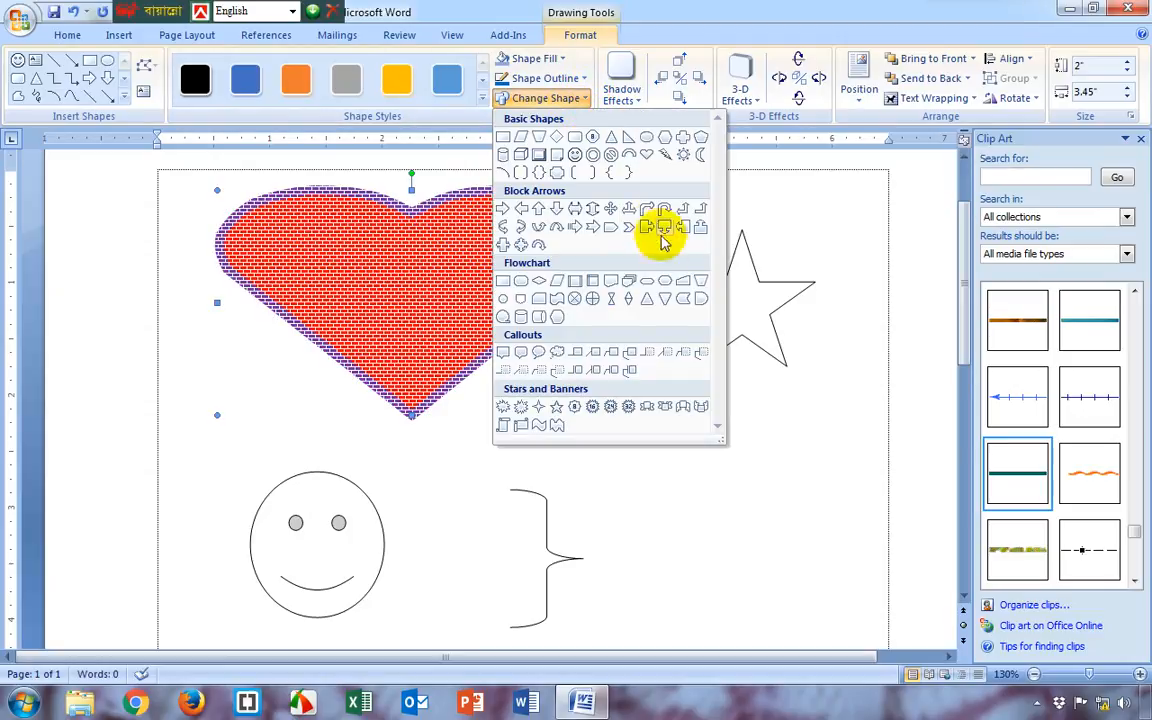
click(686, 298)
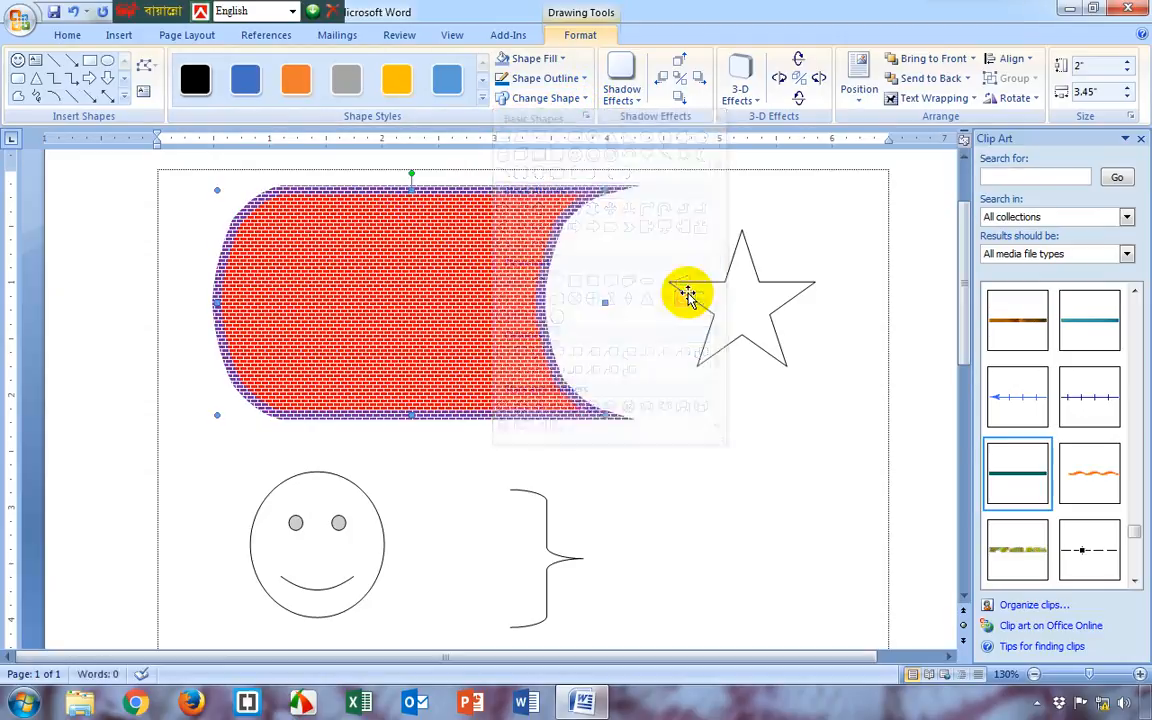
click(577, 98)
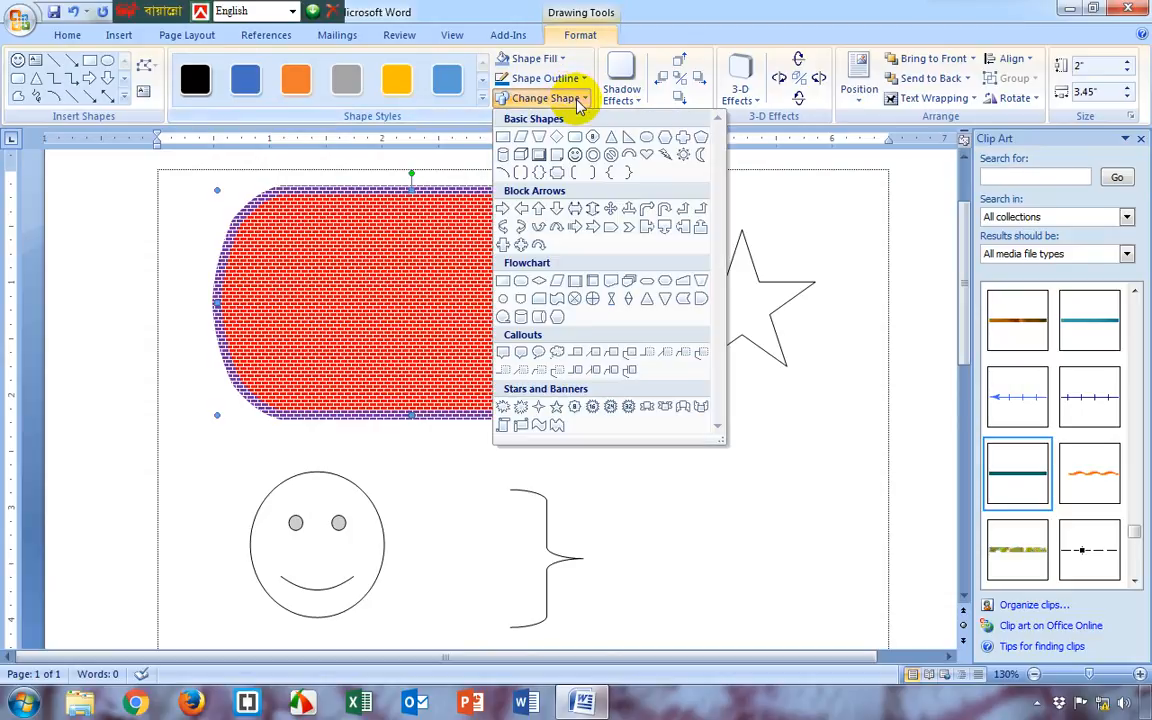
click(610, 208)
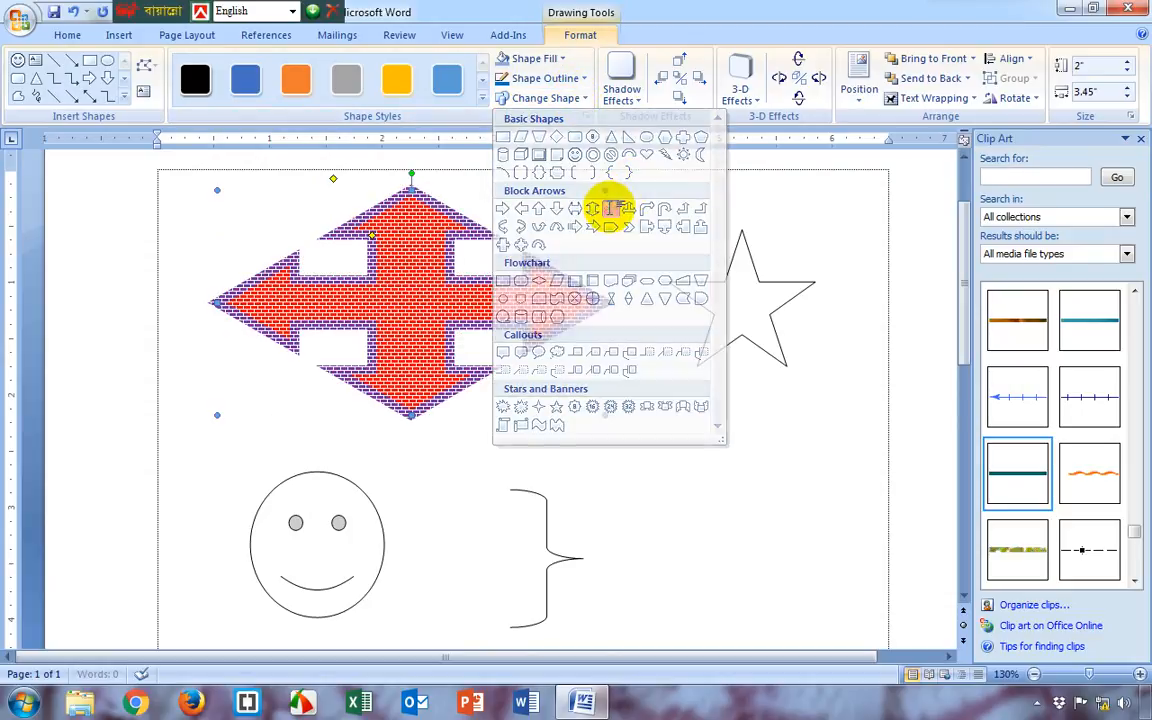
Change the four-way arrow into a vertical scroll banner and resize it to about 2.86" high by 3.03" wide
click(572, 100)
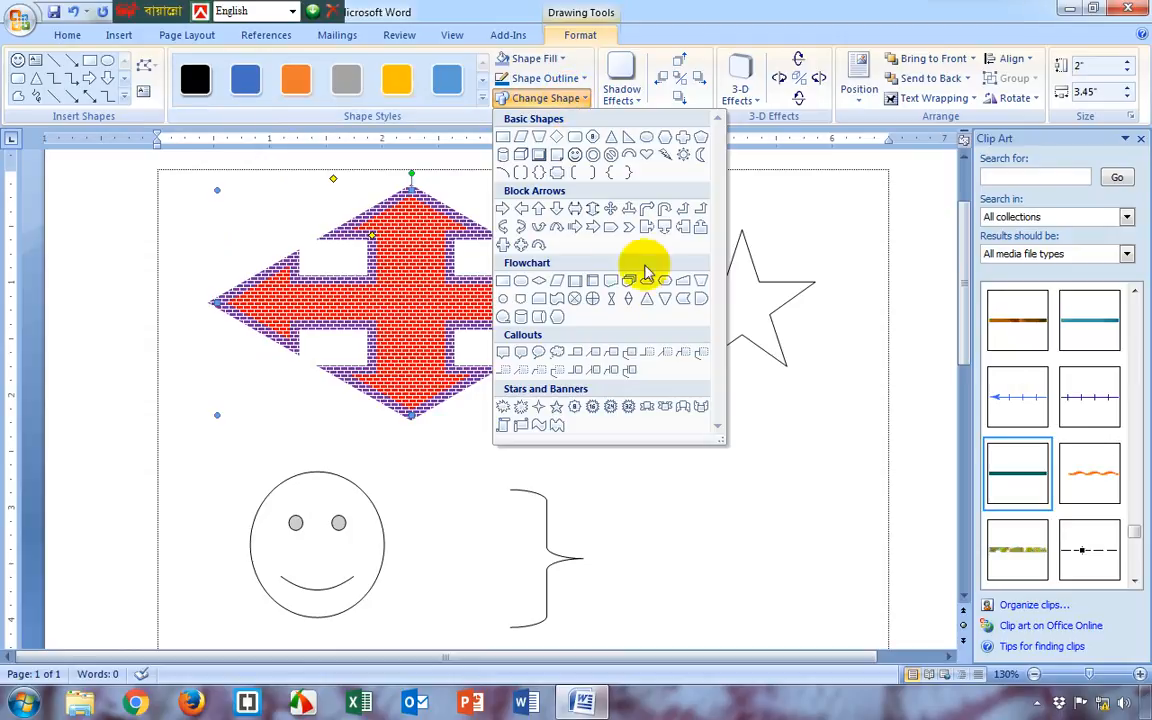
click(504, 426)
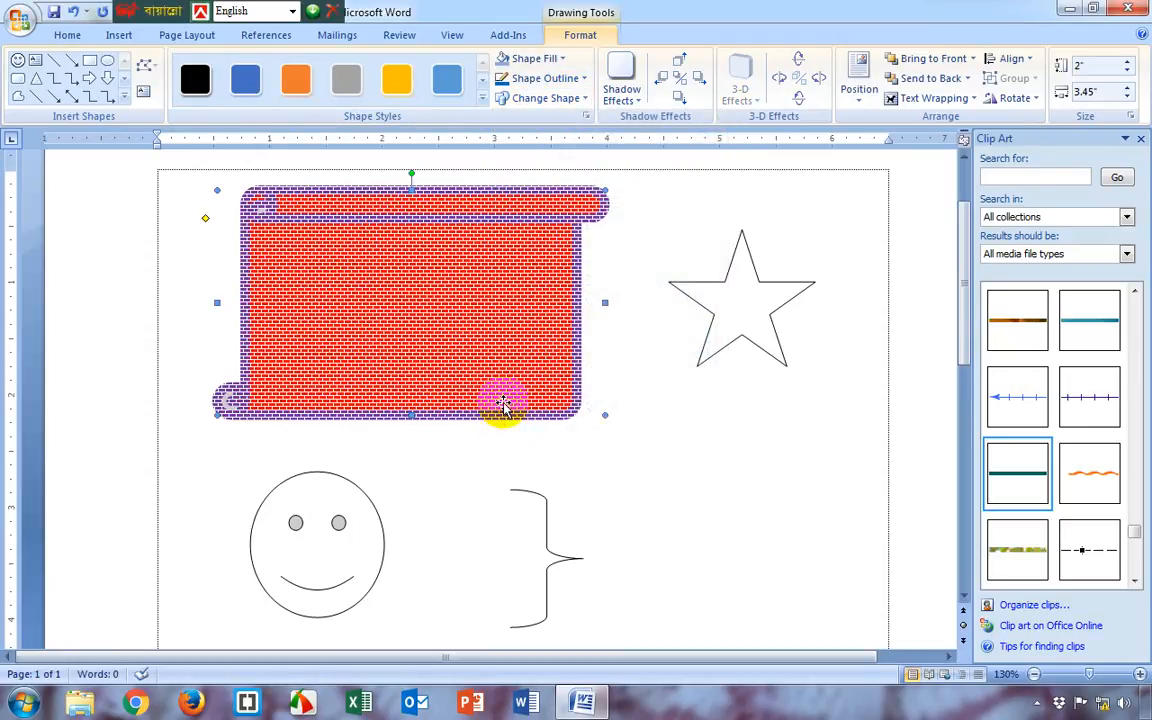
drag(604, 416, 559, 511)
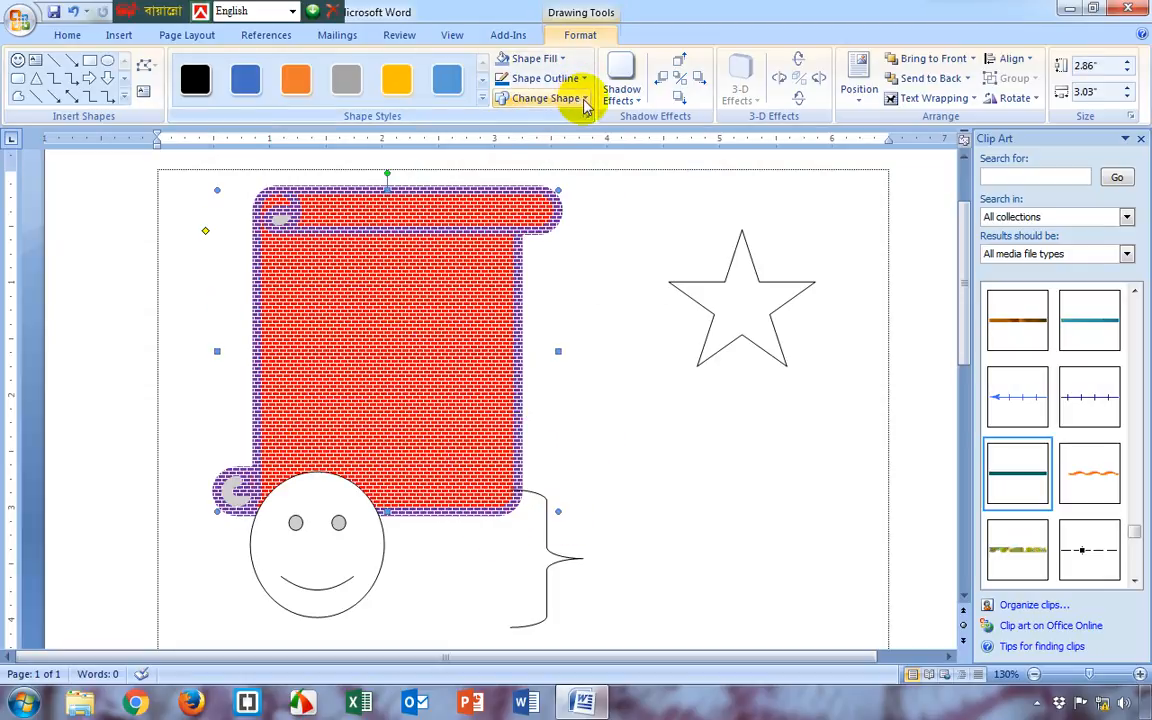
Fill the scroll shape with the blue water droplets texture
click(450, 290)
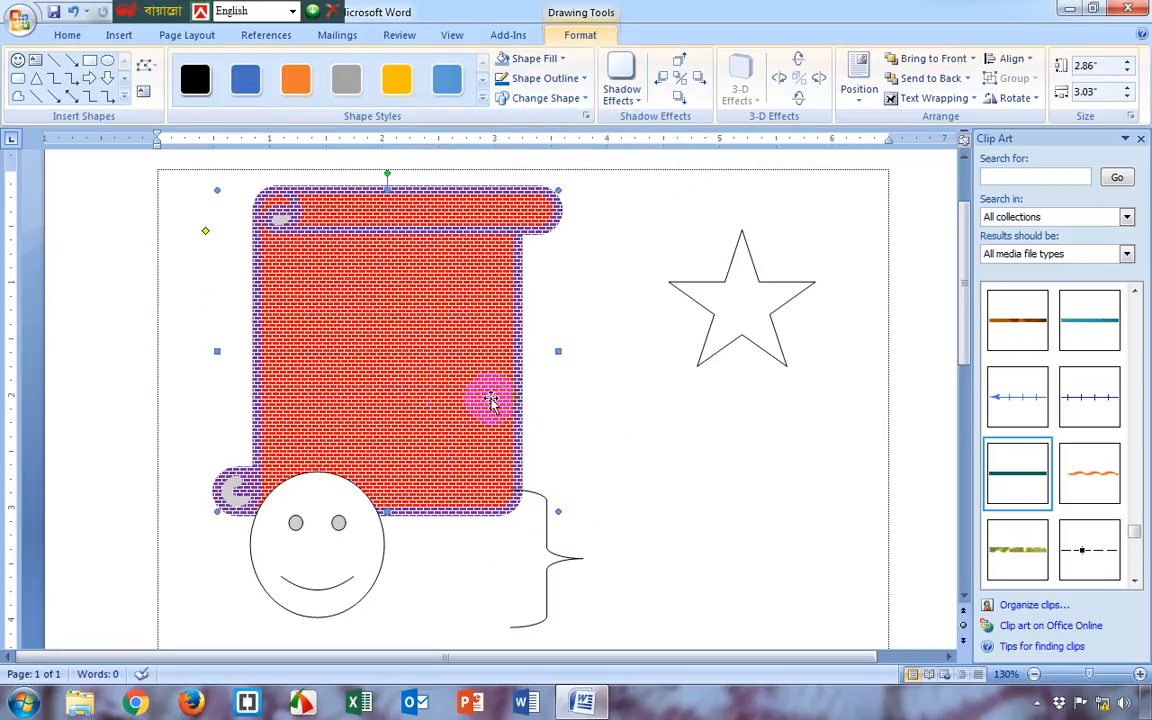
click(545, 60)
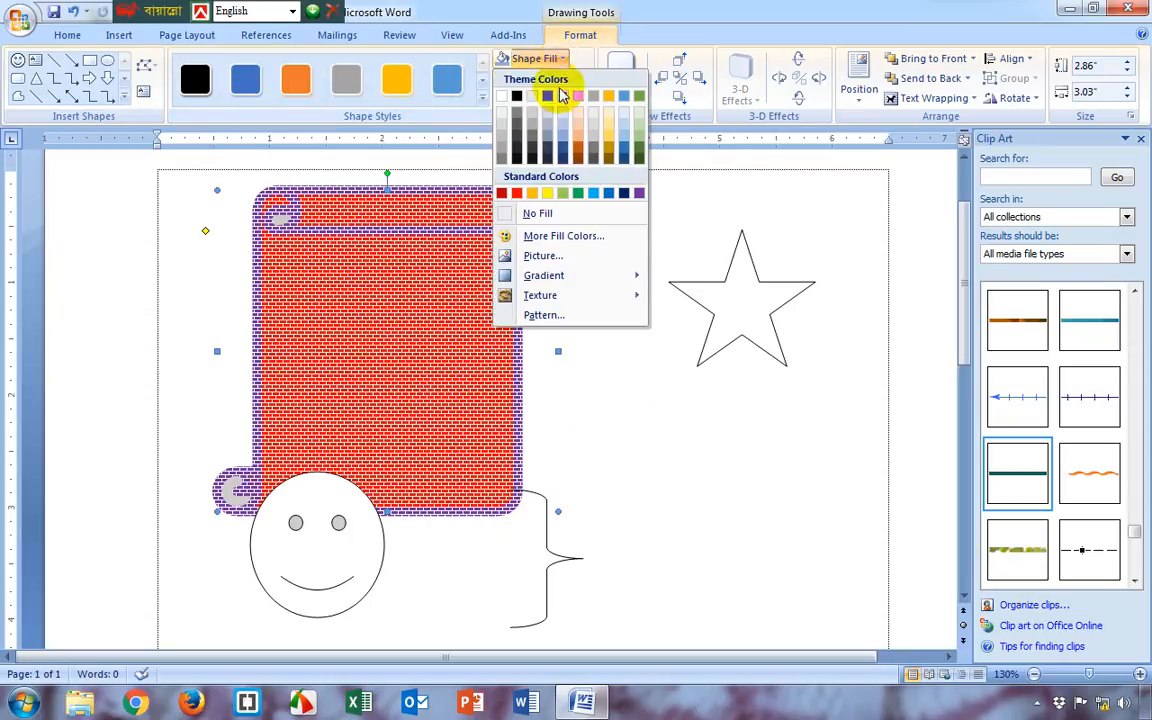
mouse_move(571, 295)
click(705, 300)
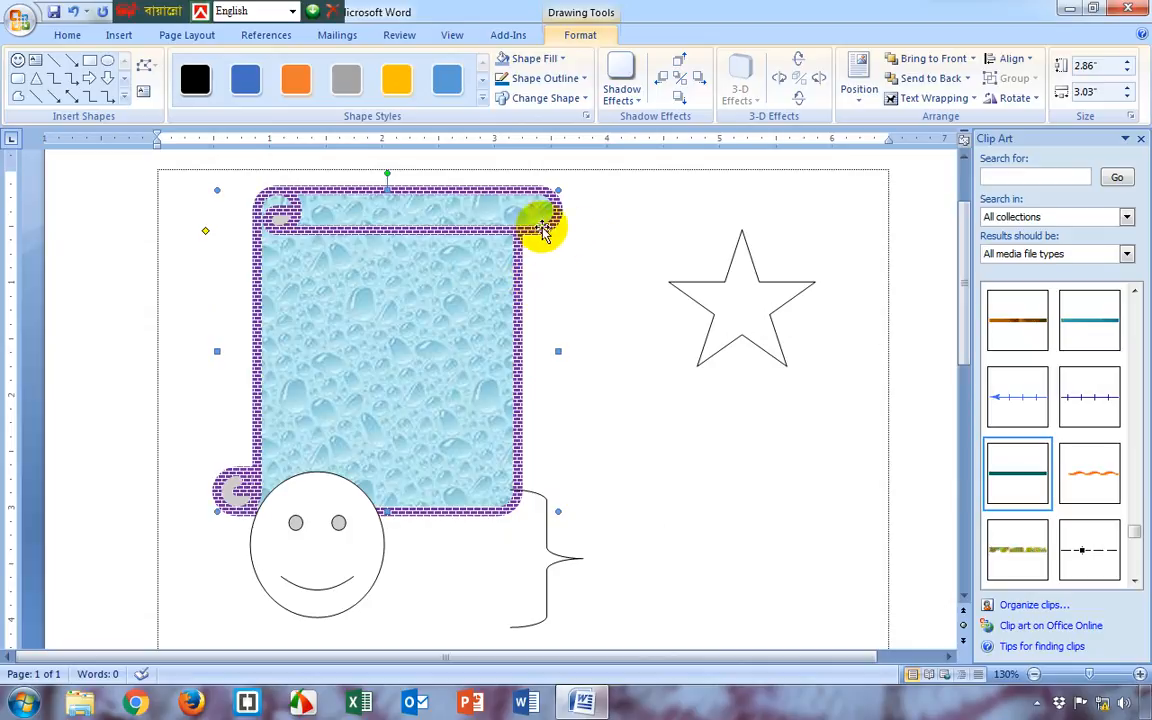
Move the smiley face down and left and the brace to the right so both clear the scroll shape
drag(312, 553, 279, 598)
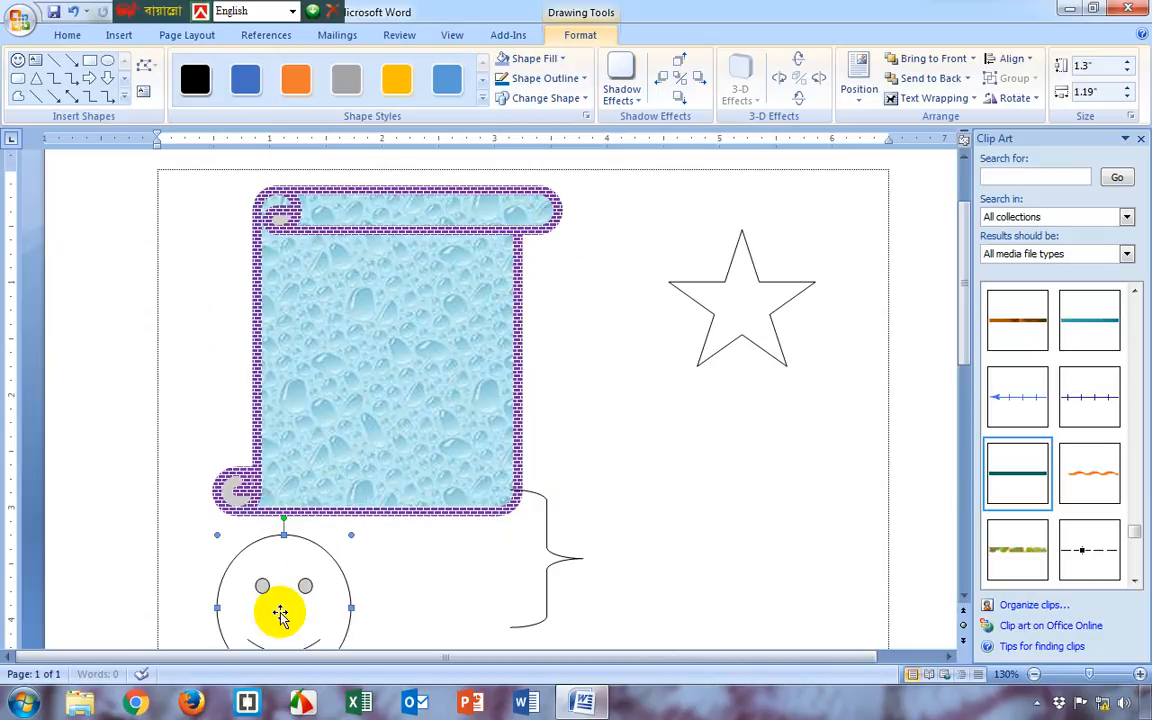
drag(557, 553, 645, 553)
Apply the second additional shadow style to the scroll shape, casting a large gray shadow up and left behind it
click(416, 406)
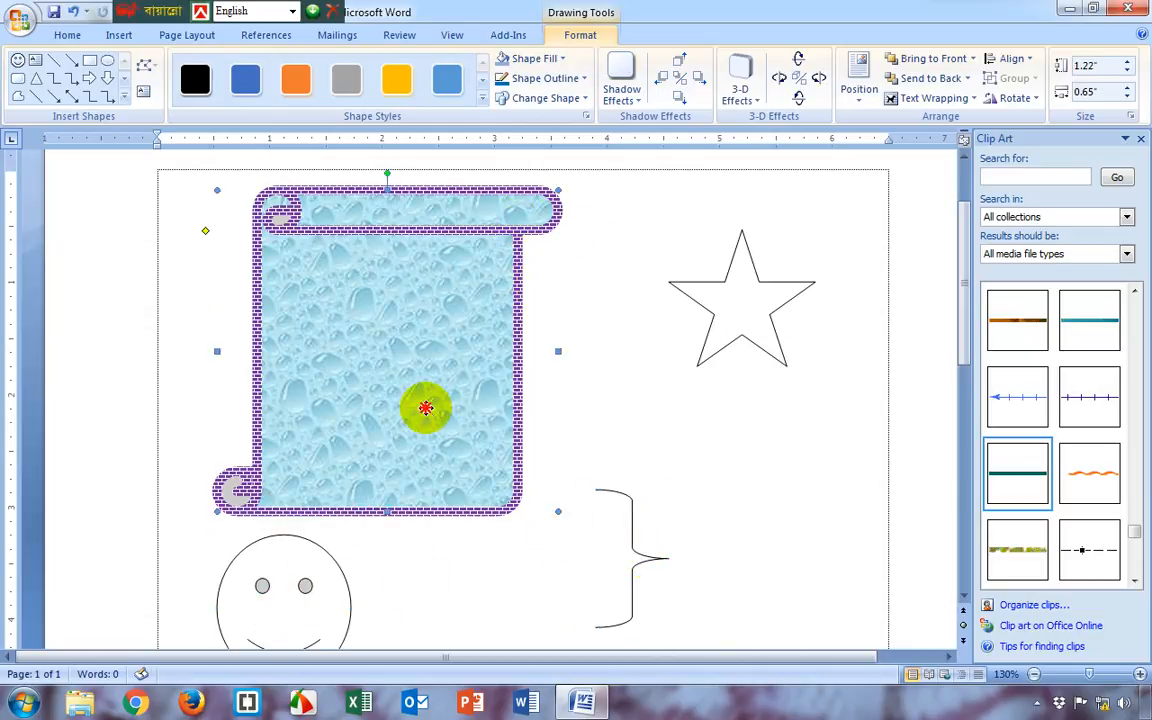
click(628, 100)
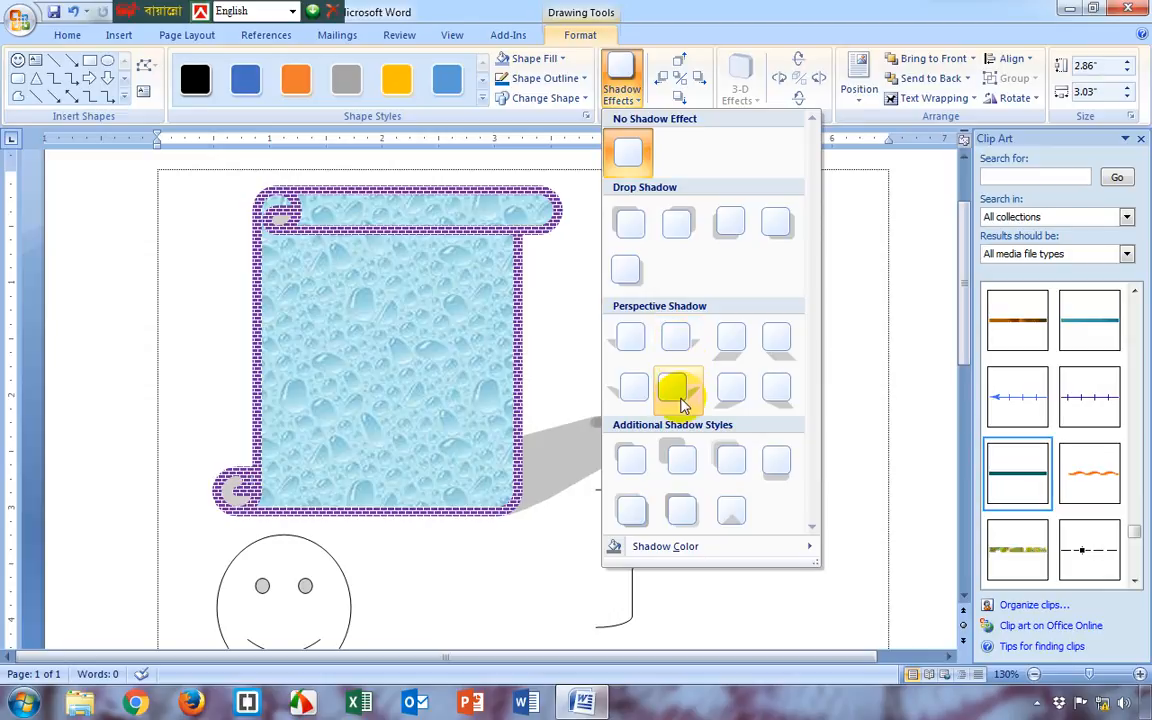
click(678, 460)
scroll(540, 424, up, 2)
scroll(540, 424, down, 1)
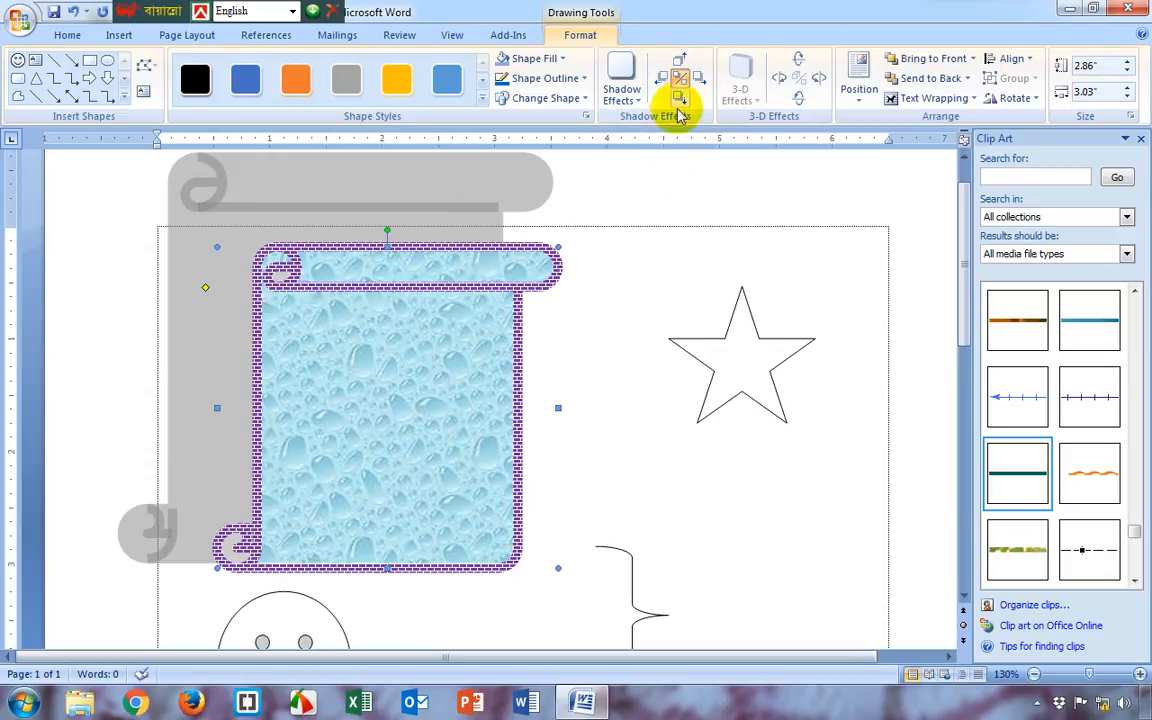
scroll(596, 278, up, 1)
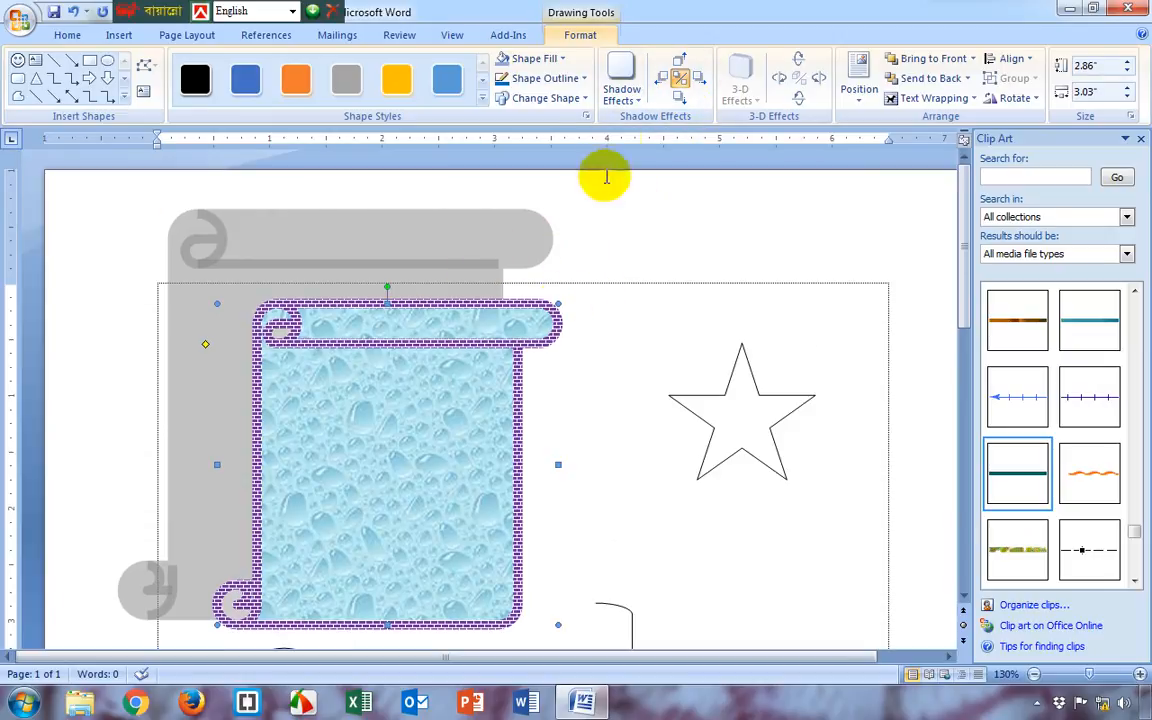
Nudge the scroll shape's shadow to the right and downward in small increments, closer behind the shape
click(704, 80)
click(704, 80)
click(705, 81)
click(705, 81)
click(705, 81)
click(705, 81)
click(706, 81)
click(706, 81)
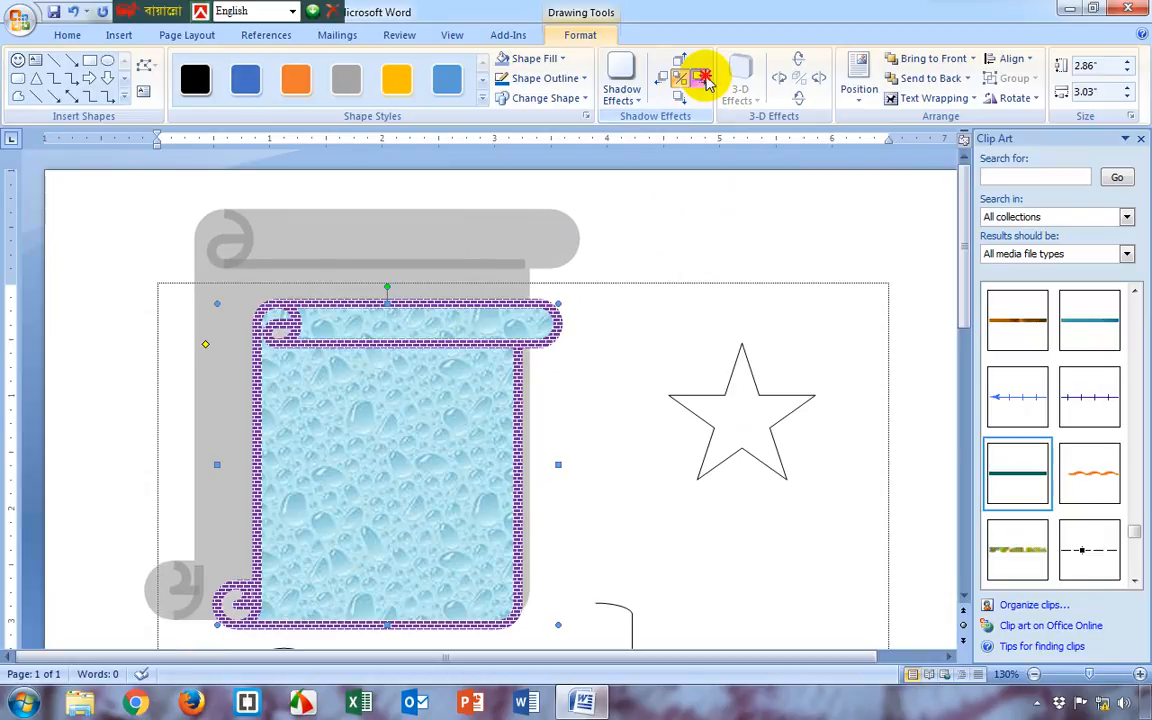
click(680, 102)
click(680, 102)
click(680, 102)
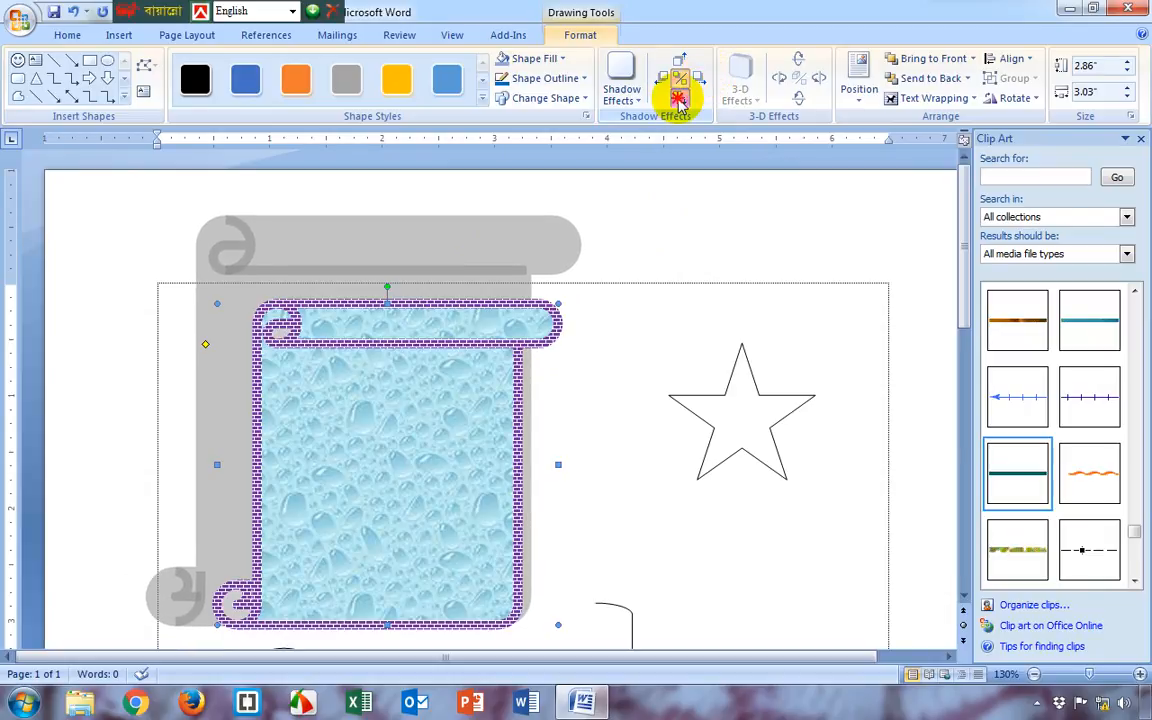
click(680, 101)
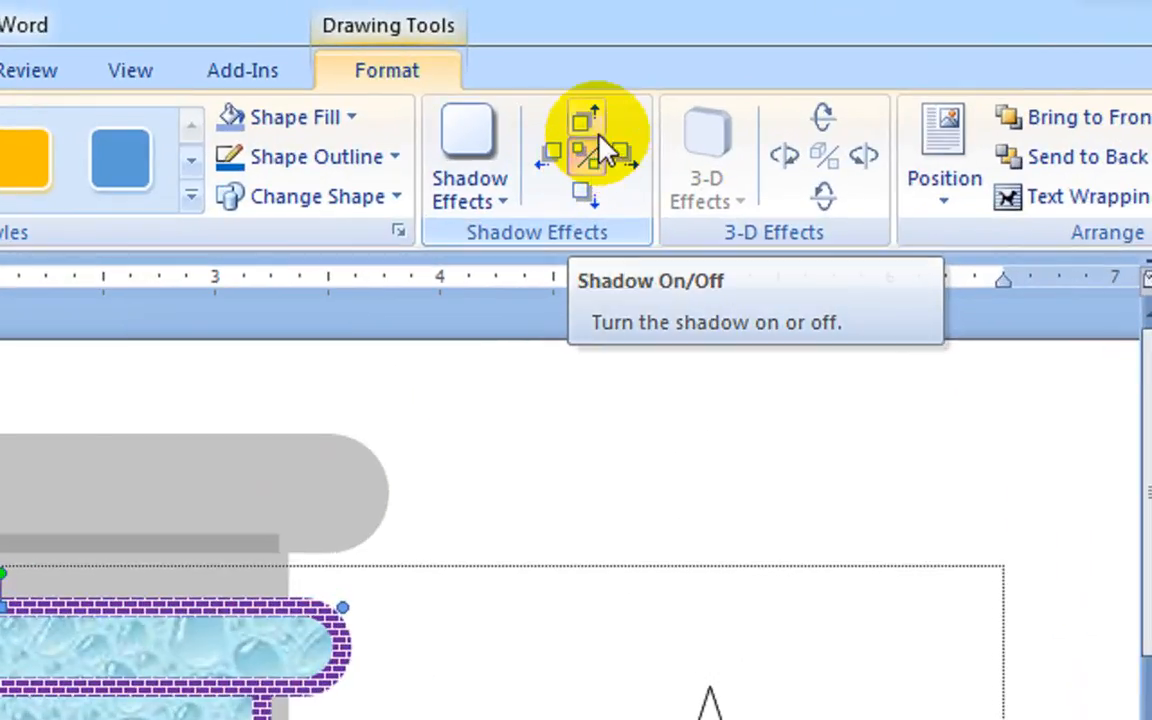
click(586, 117)
click(586, 117)
click(590, 200)
click(594, 206)
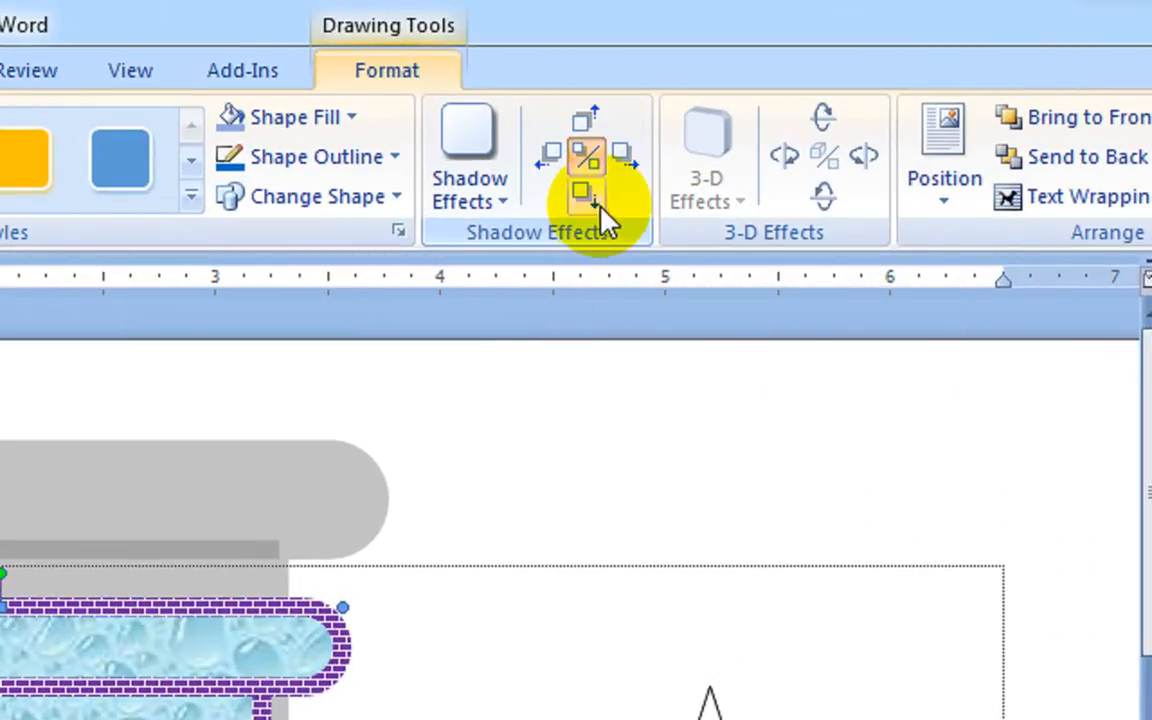
click(596, 206)
click(598, 206)
click(607, 204)
click(607, 204)
click(610, 205)
click(610, 205)
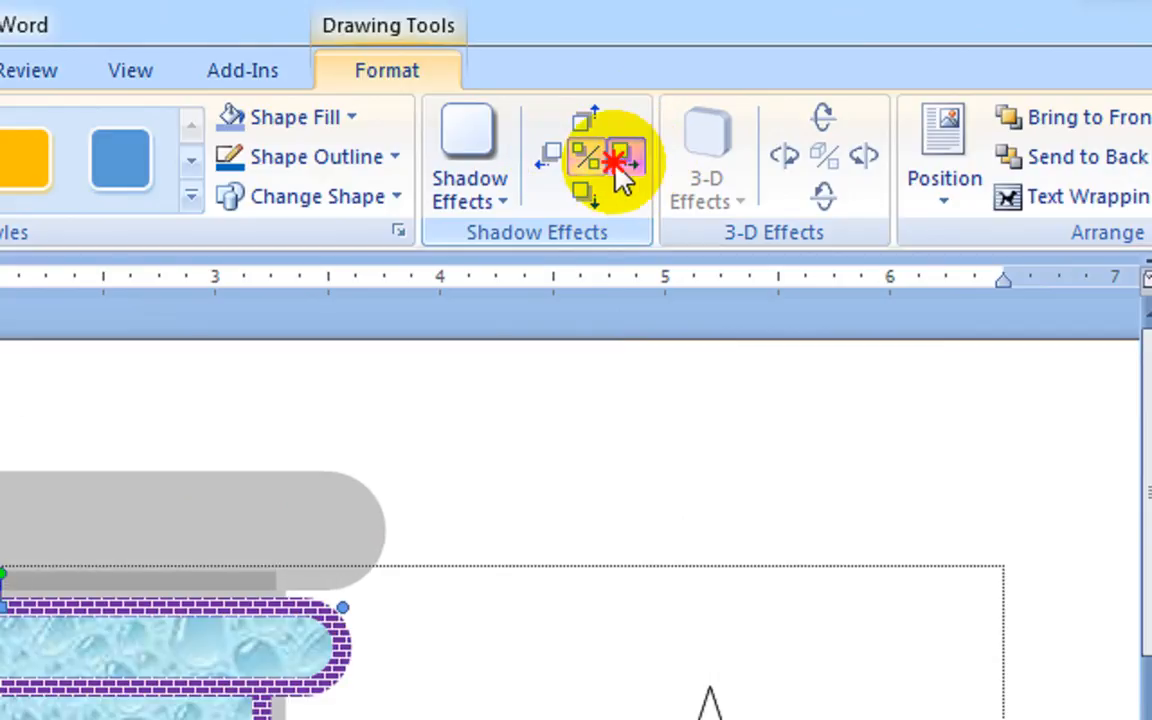
click(622, 160)
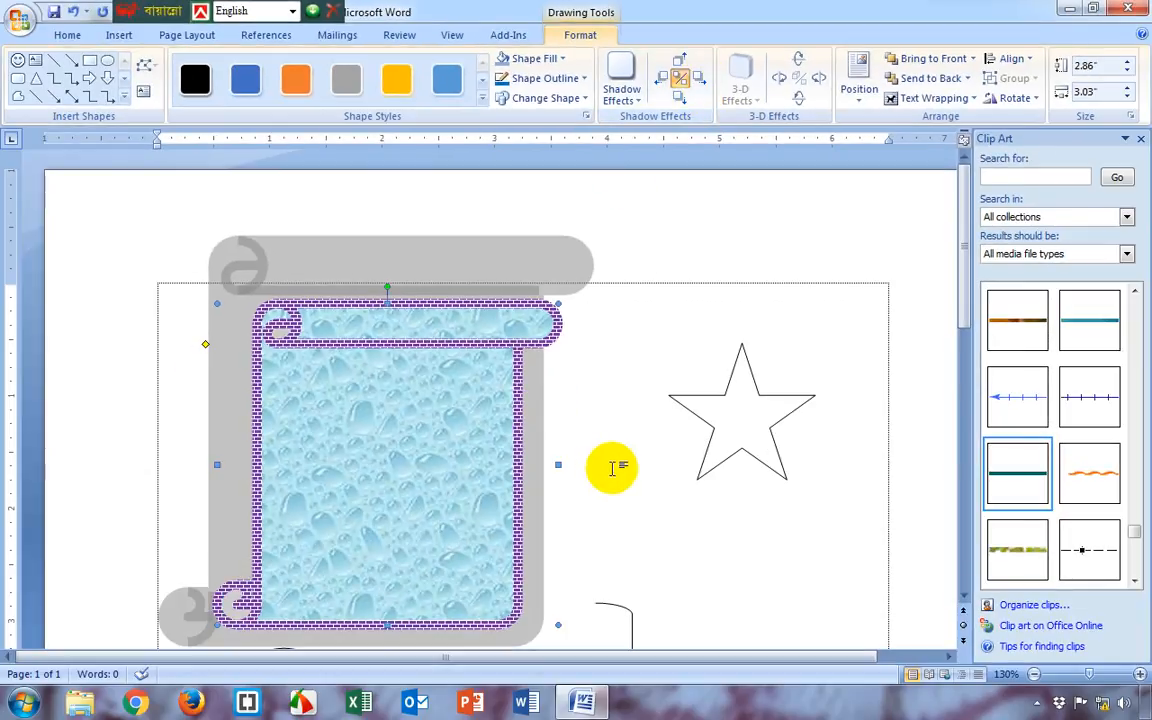
click(612, 468)
click(329, 463)
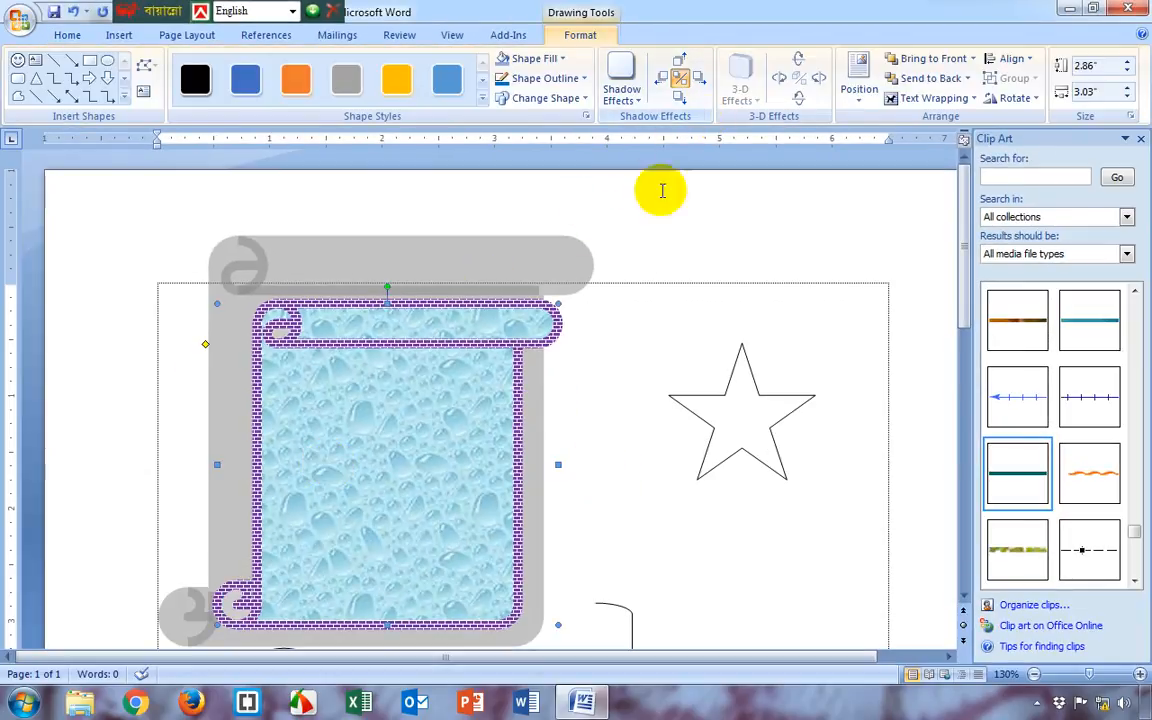
Remove the shadow effect from the scroll shape
click(622, 92)
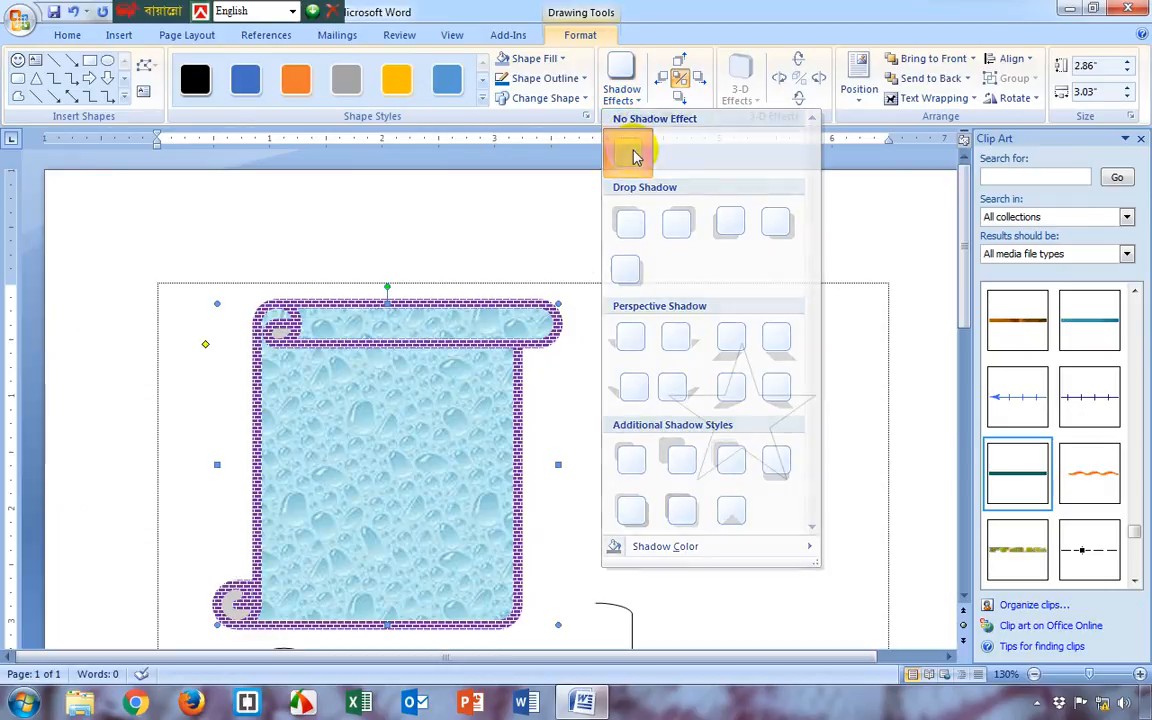
click(635, 154)
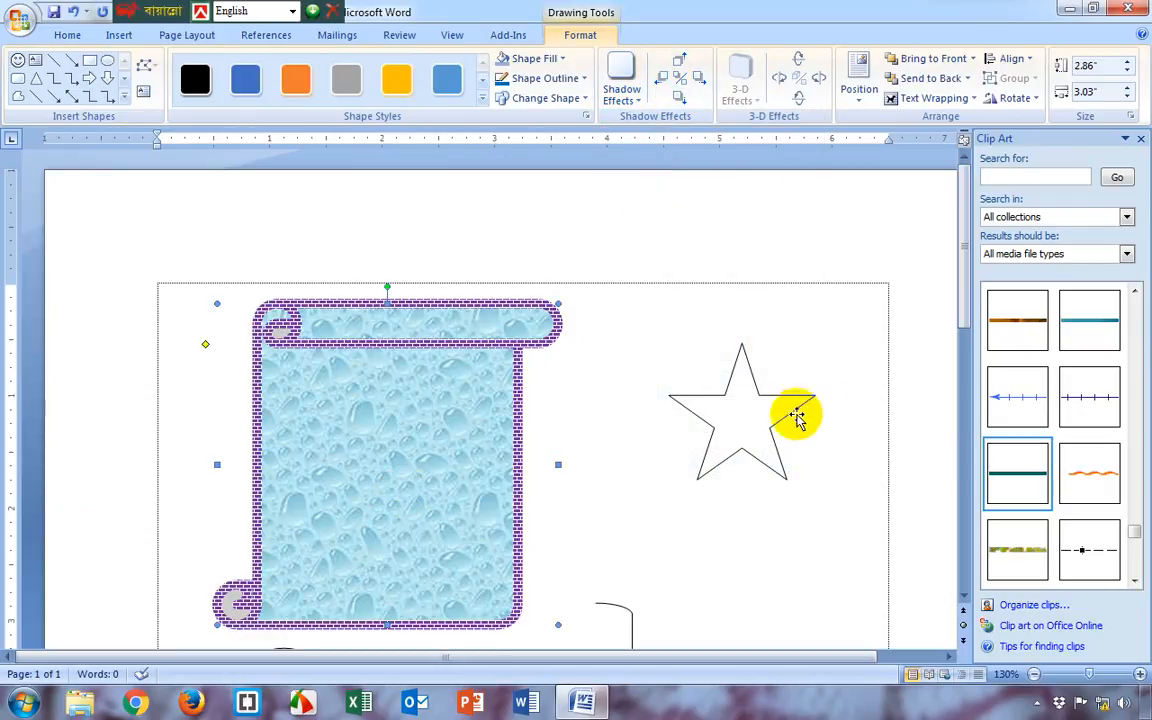
Move the star slightly left and up, and apply the third drop shadow style, casting its shadow down and left
click(751, 421)
drag(737, 406, 705, 425)
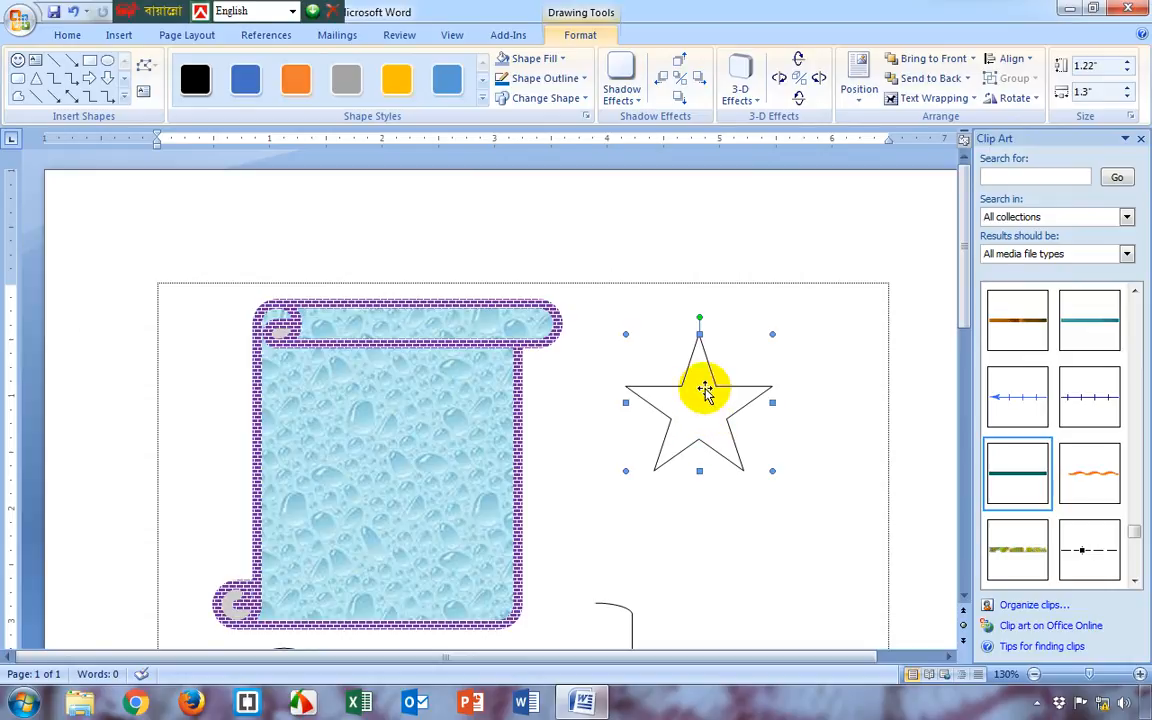
click(624, 106)
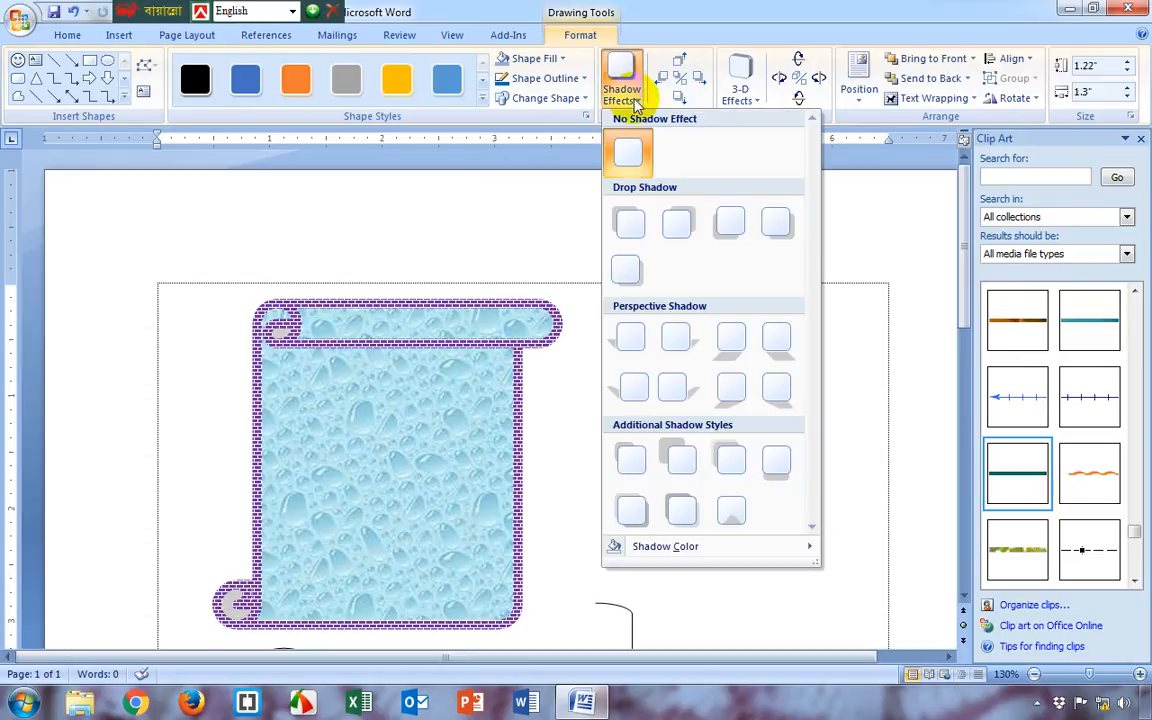
click(731, 228)
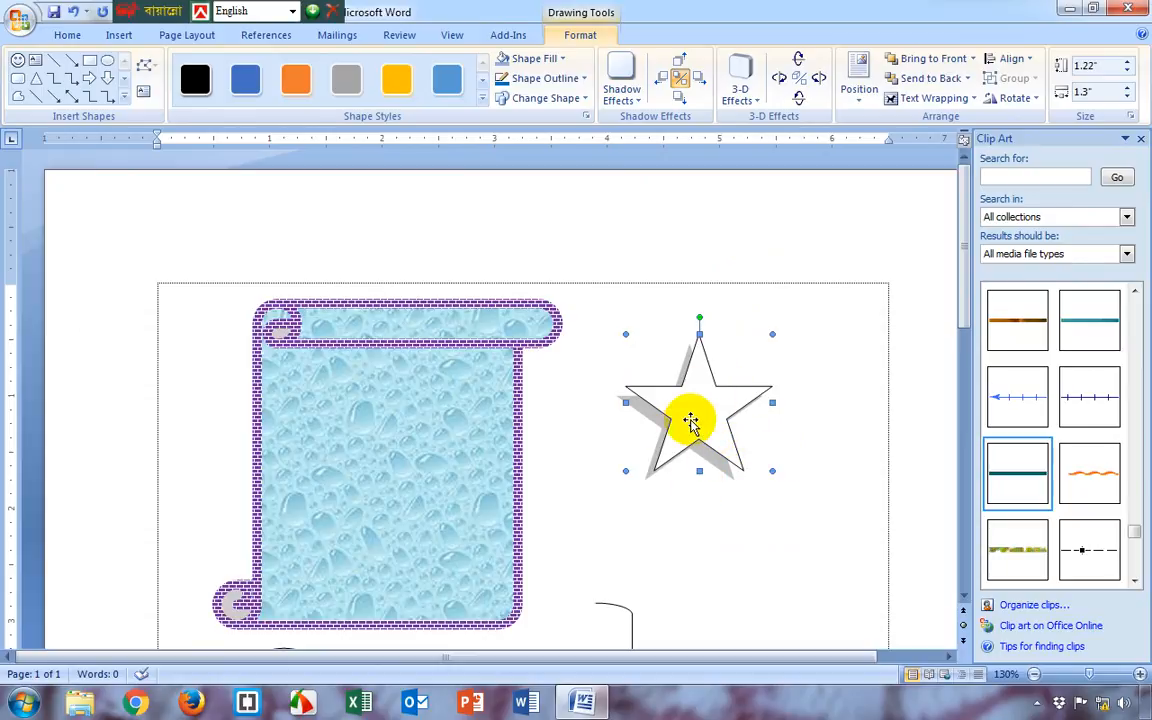
Apply the first perspective 3-D style to the star and set its 3-D color to standard red
click(752, 104)
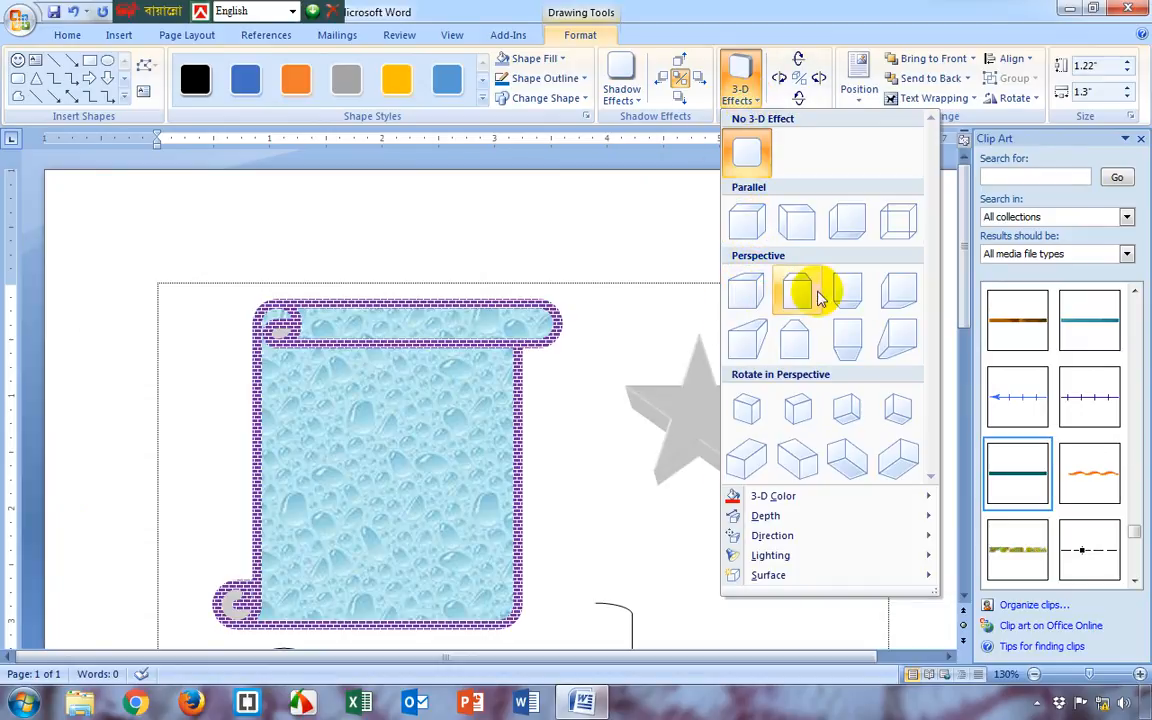
click(752, 293)
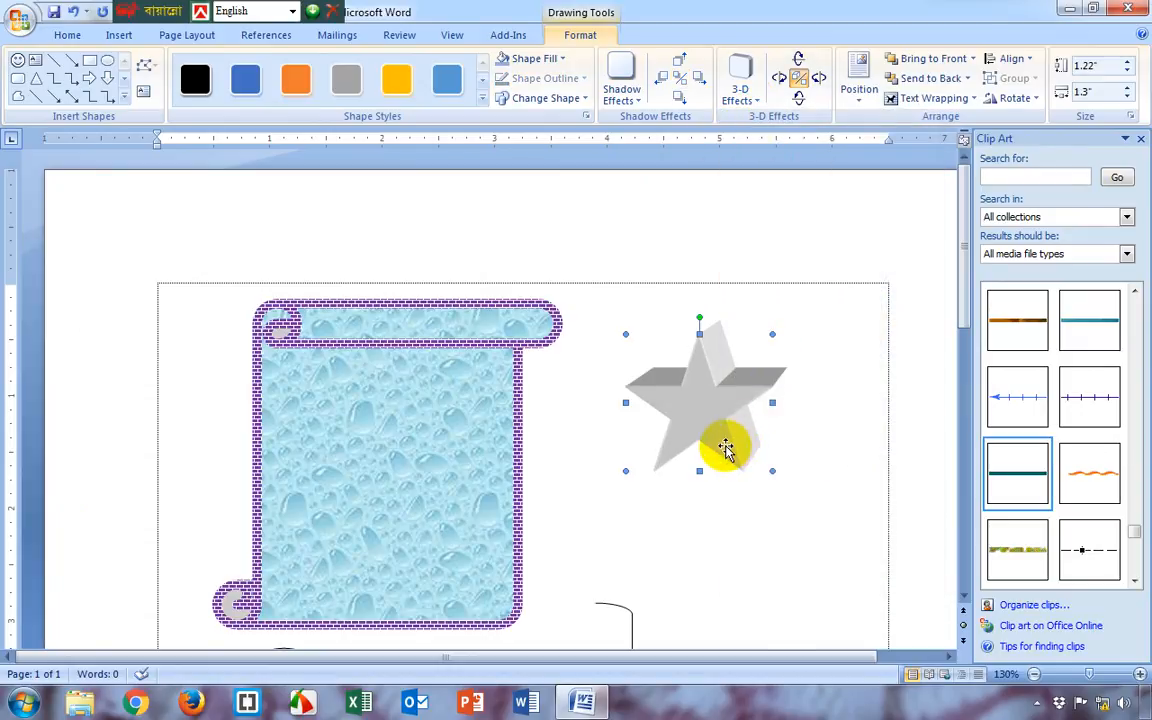
click(750, 100)
mouse_move(810, 504)
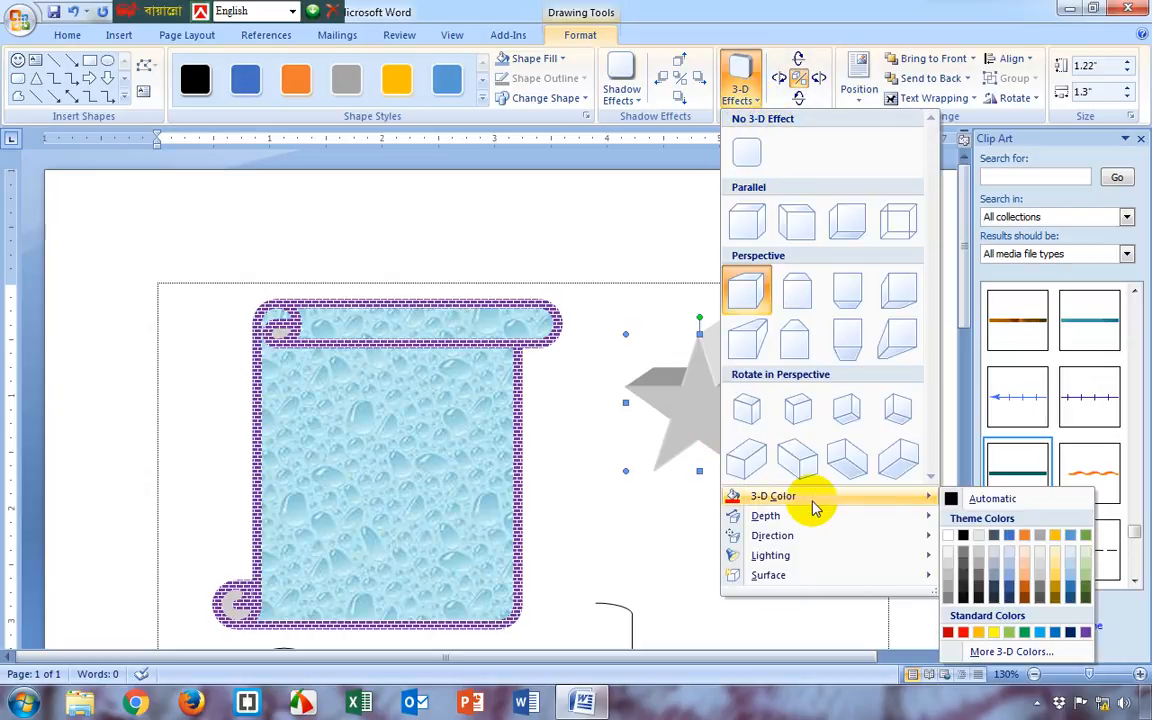
click(963, 633)
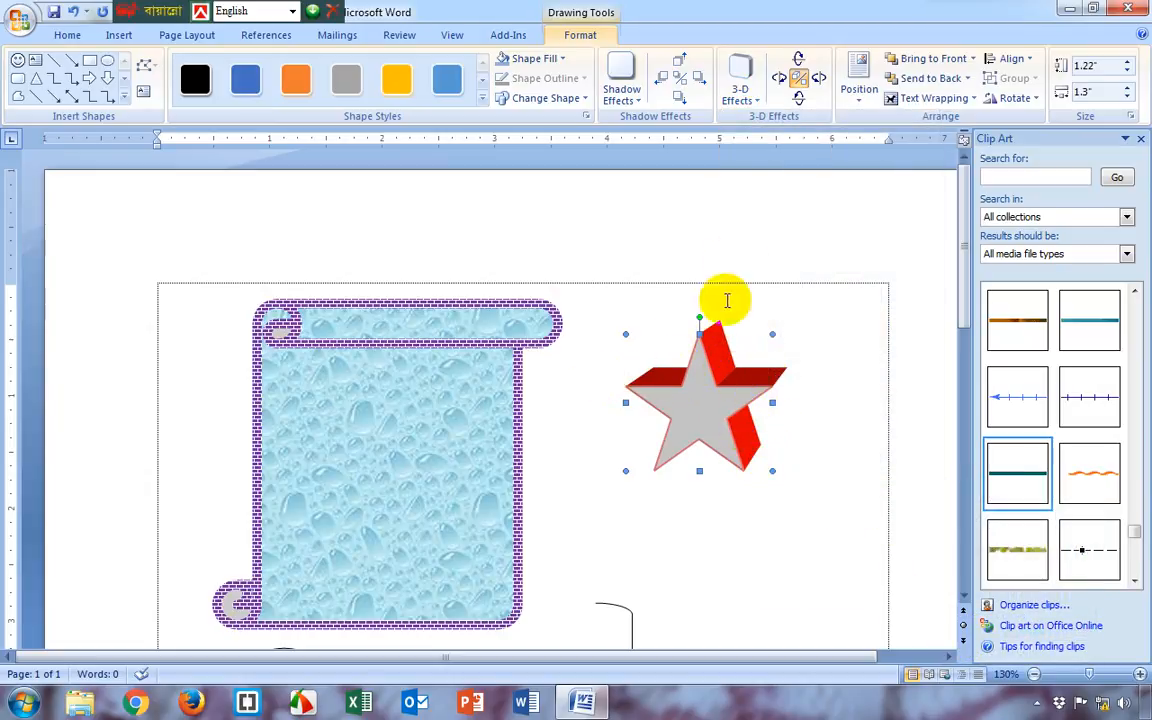
Tilt the 3-D star left, right and down until its extruded sides show at the lower right
click(779, 78)
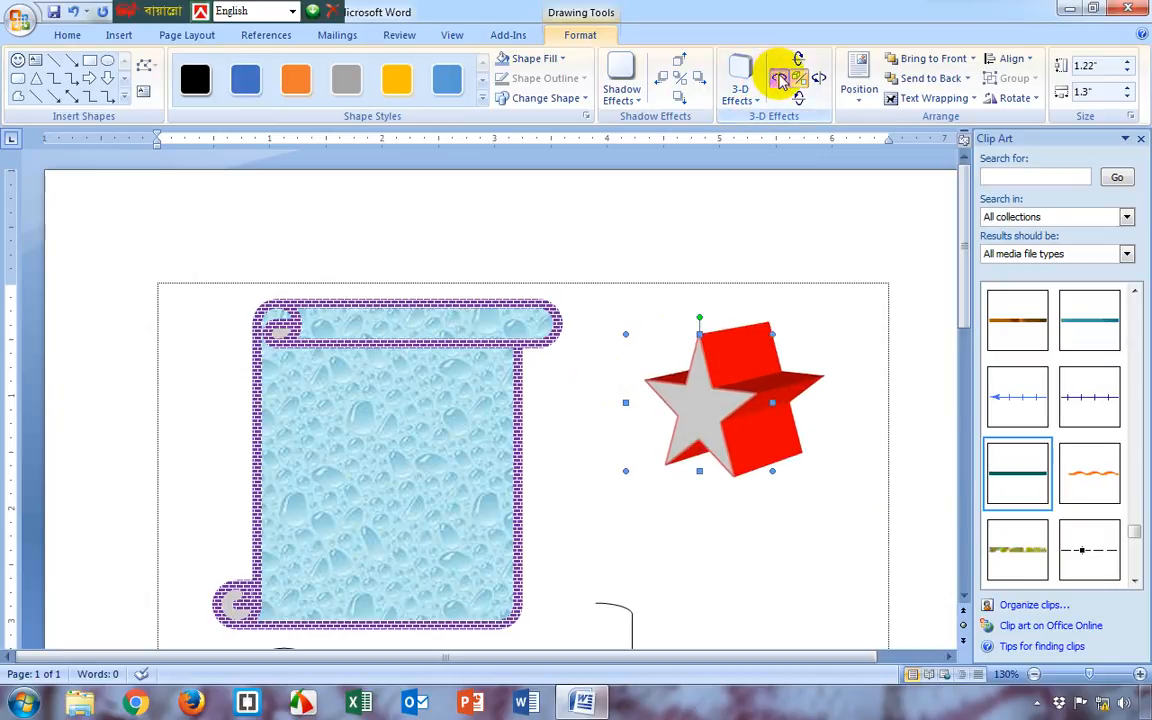
click(817, 80)
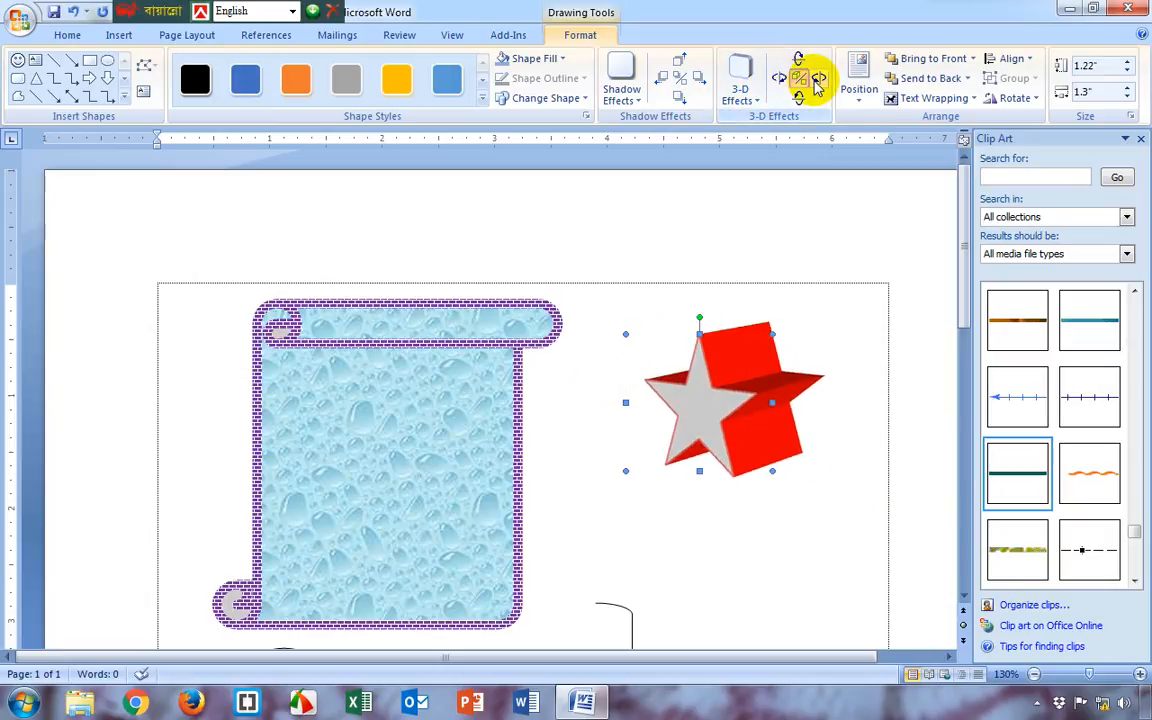
click(817, 82)
click(817, 82)
click(817, 82)
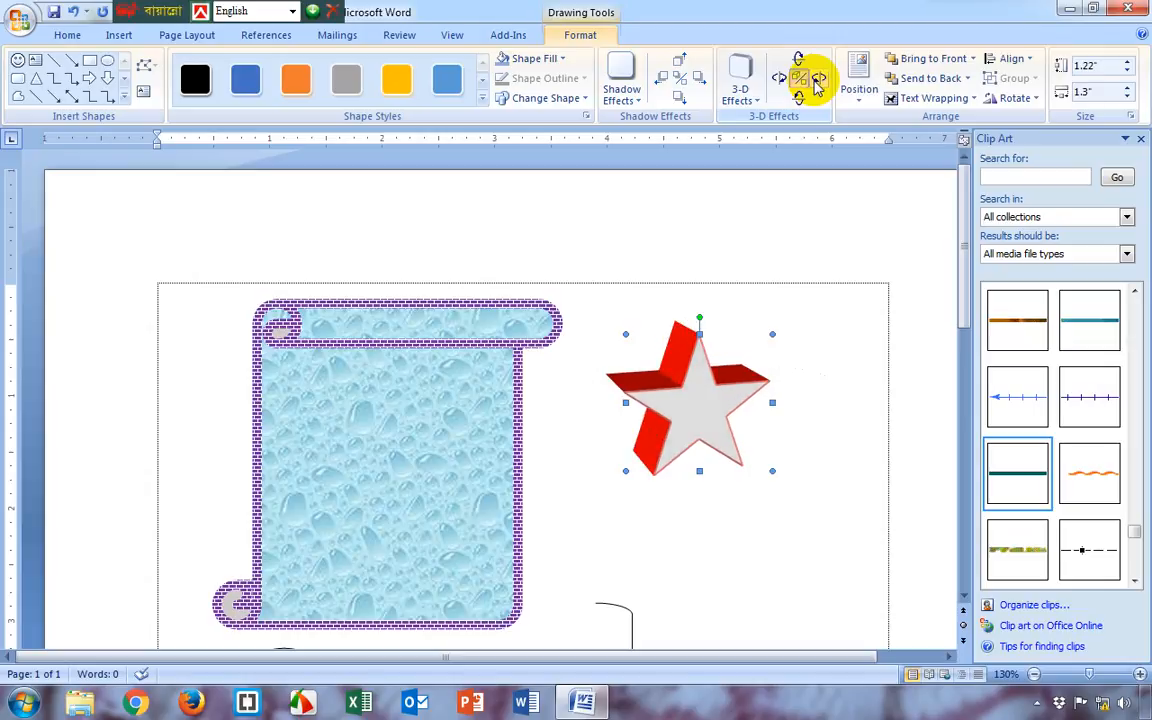
click(798, 102)
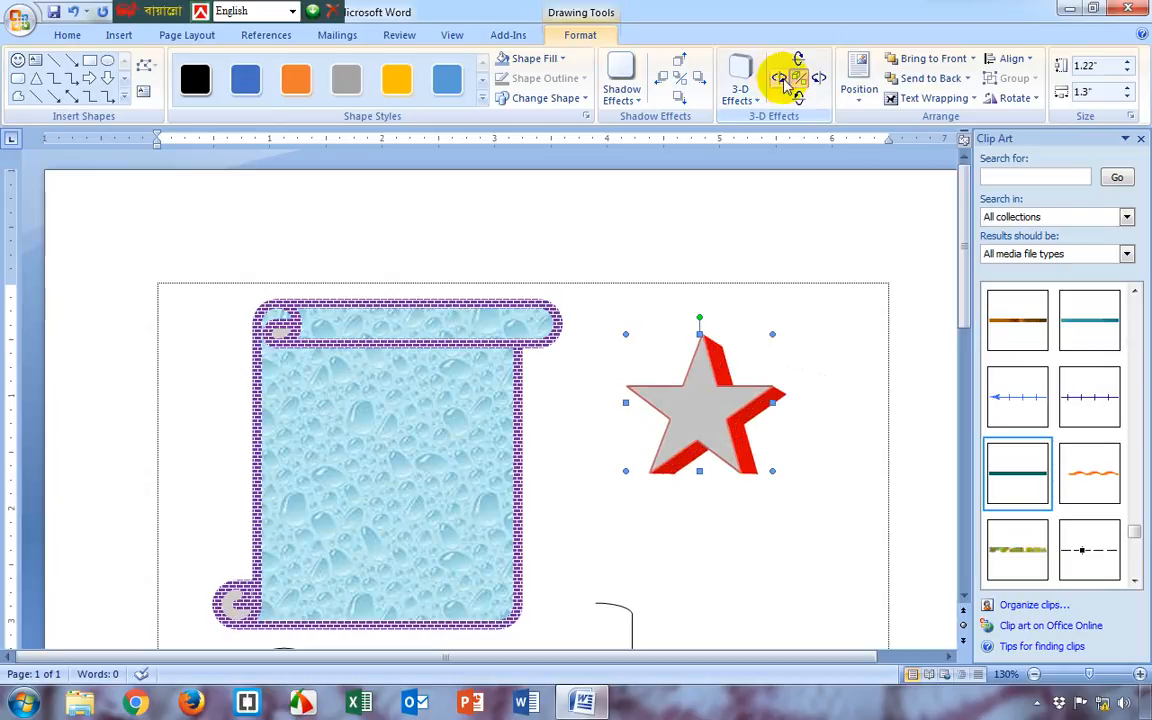
click(740, 92)
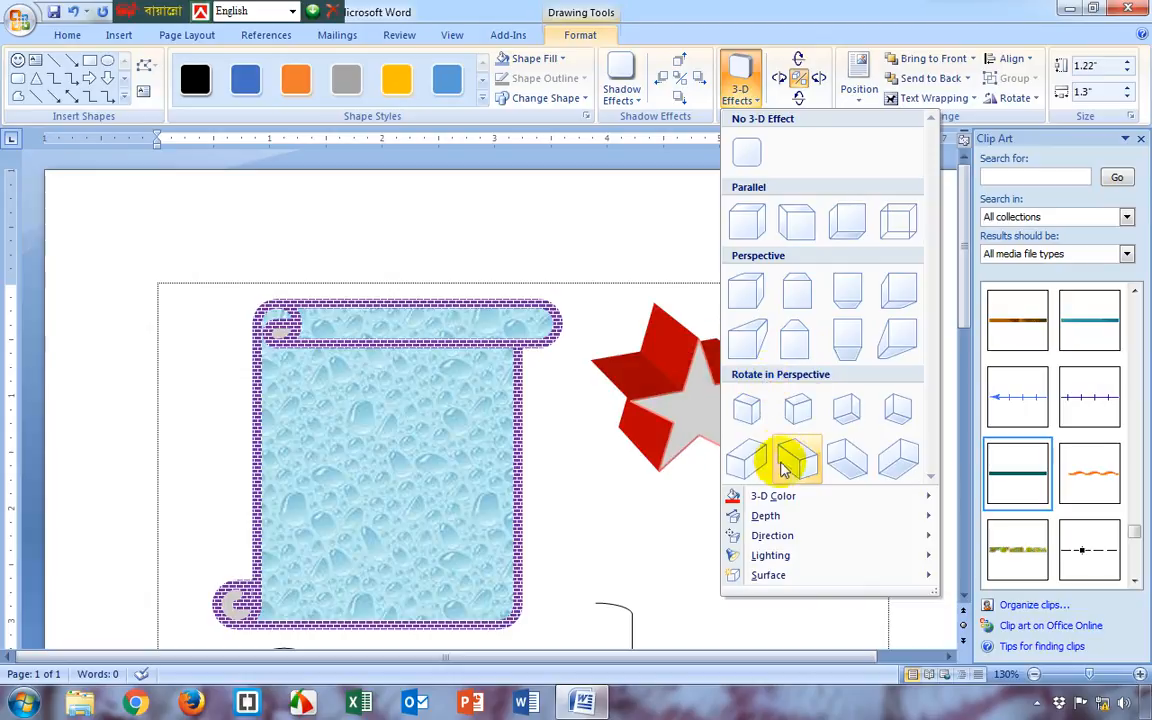
mouse_move(772, 535)
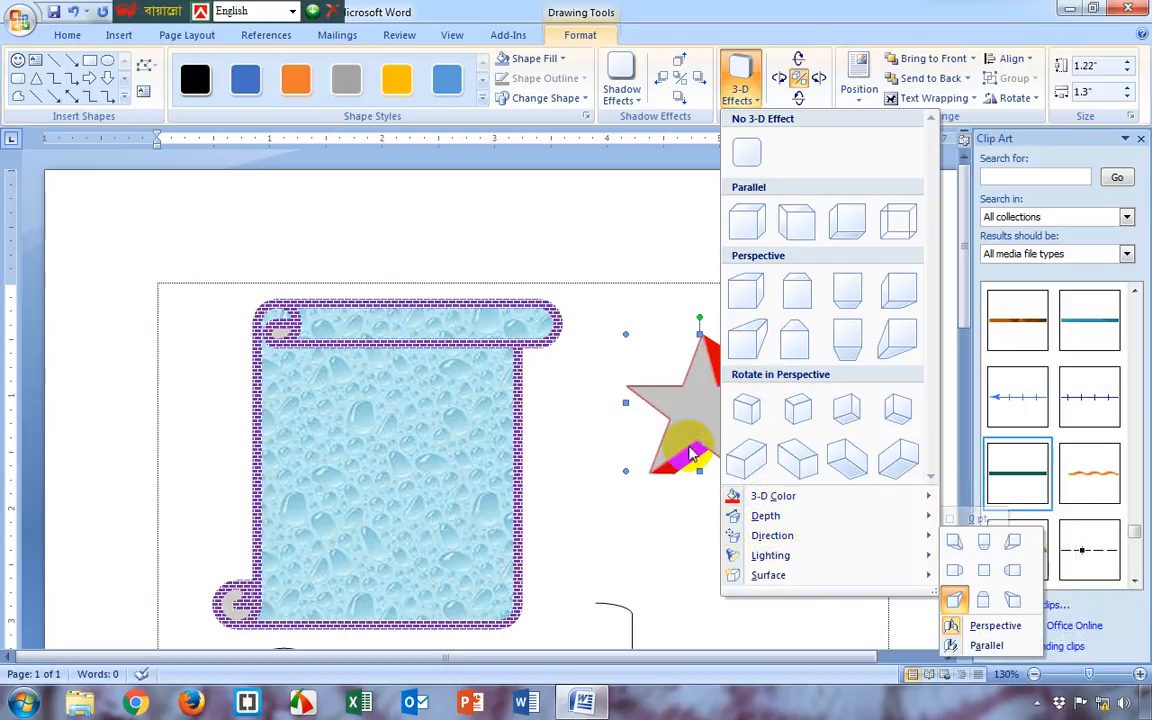
click(685, 430)
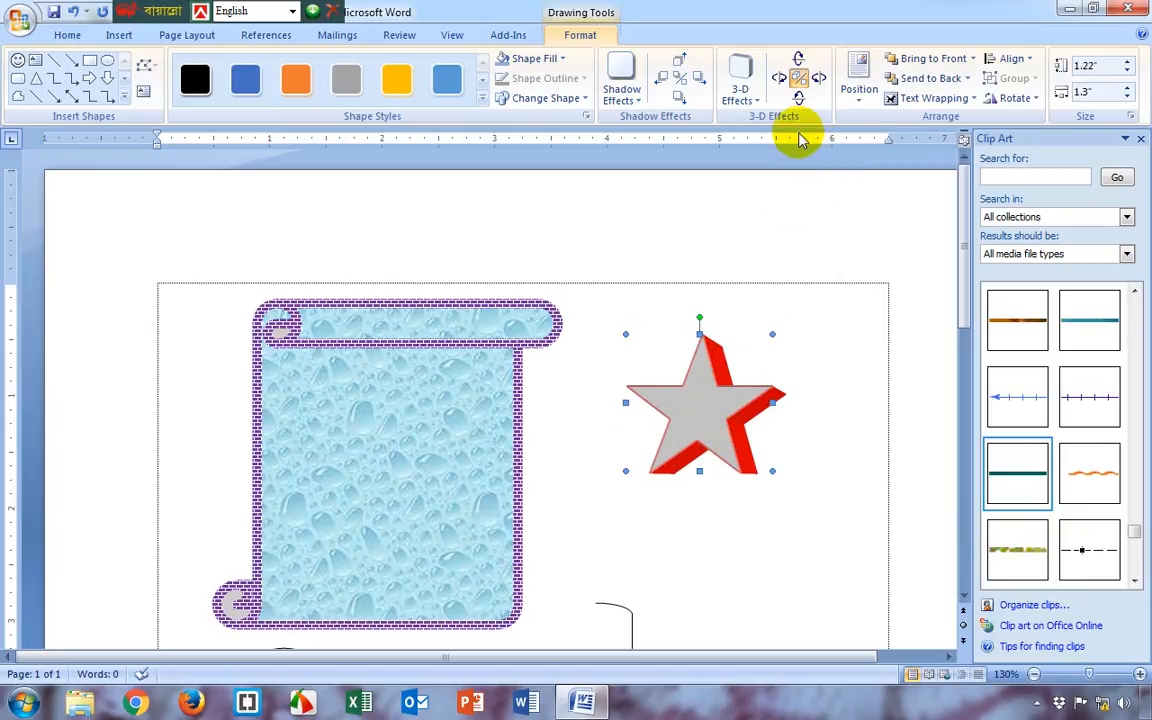
Set the star's 3-D lighting to shine from directly below, and close the Clip Art pane
click(755, 106)
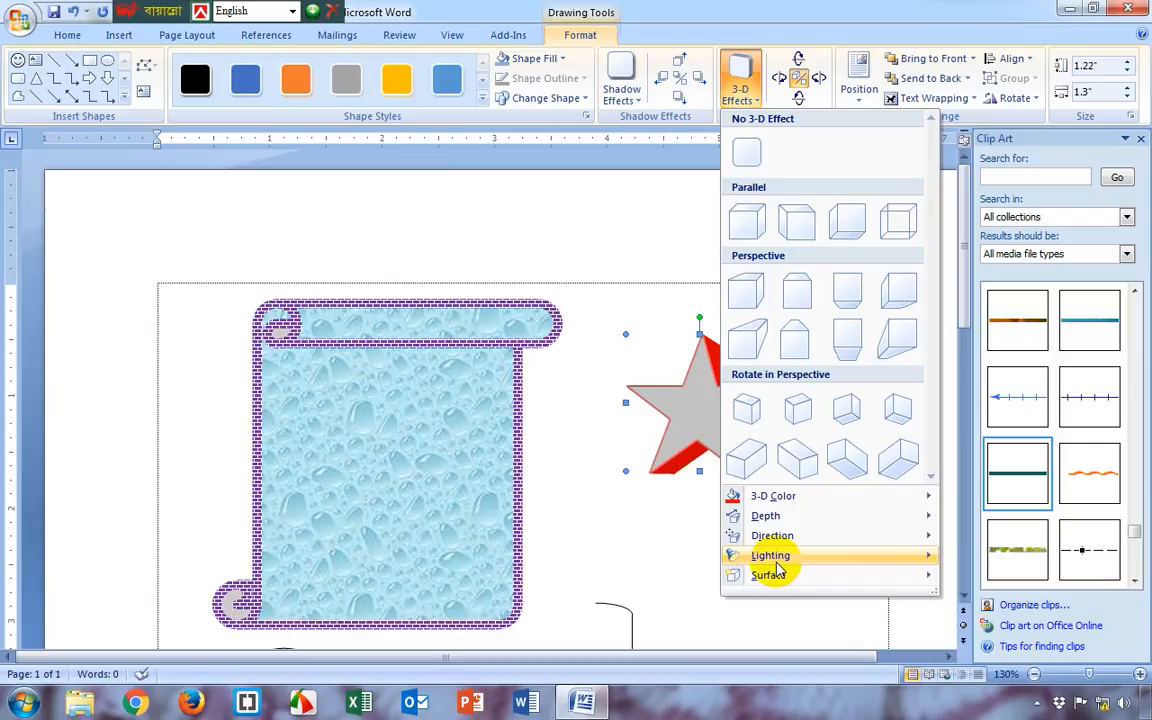
mouse_move(790, 560)
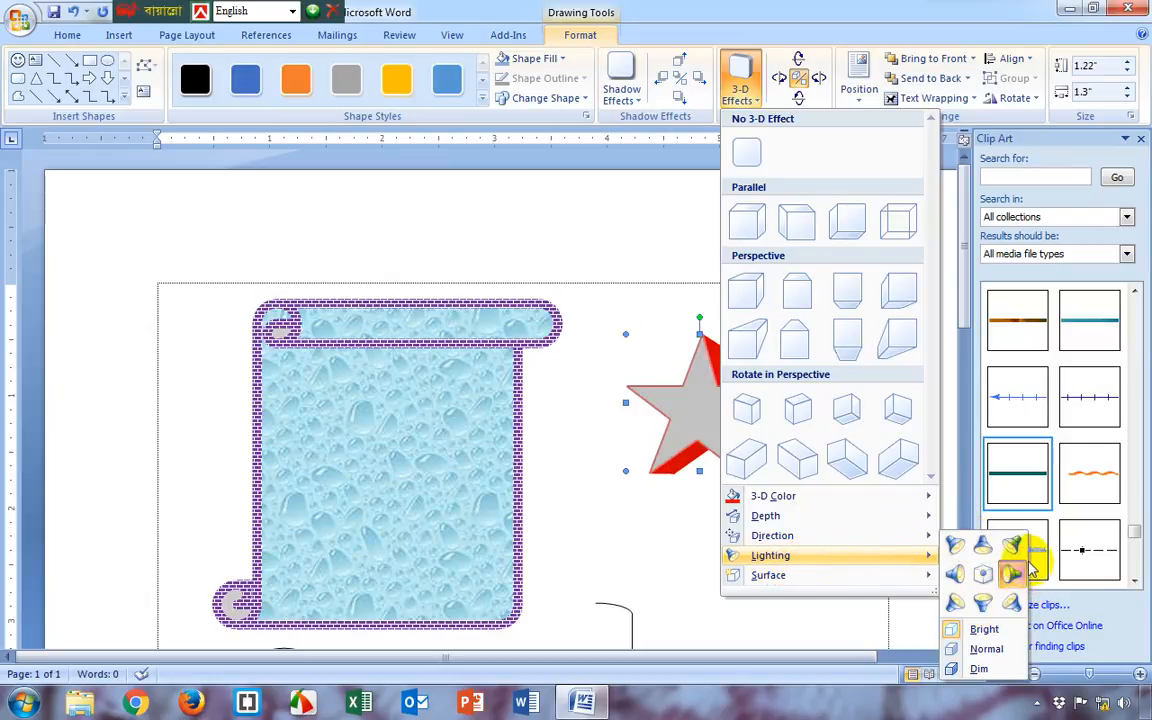
click(997, 608)
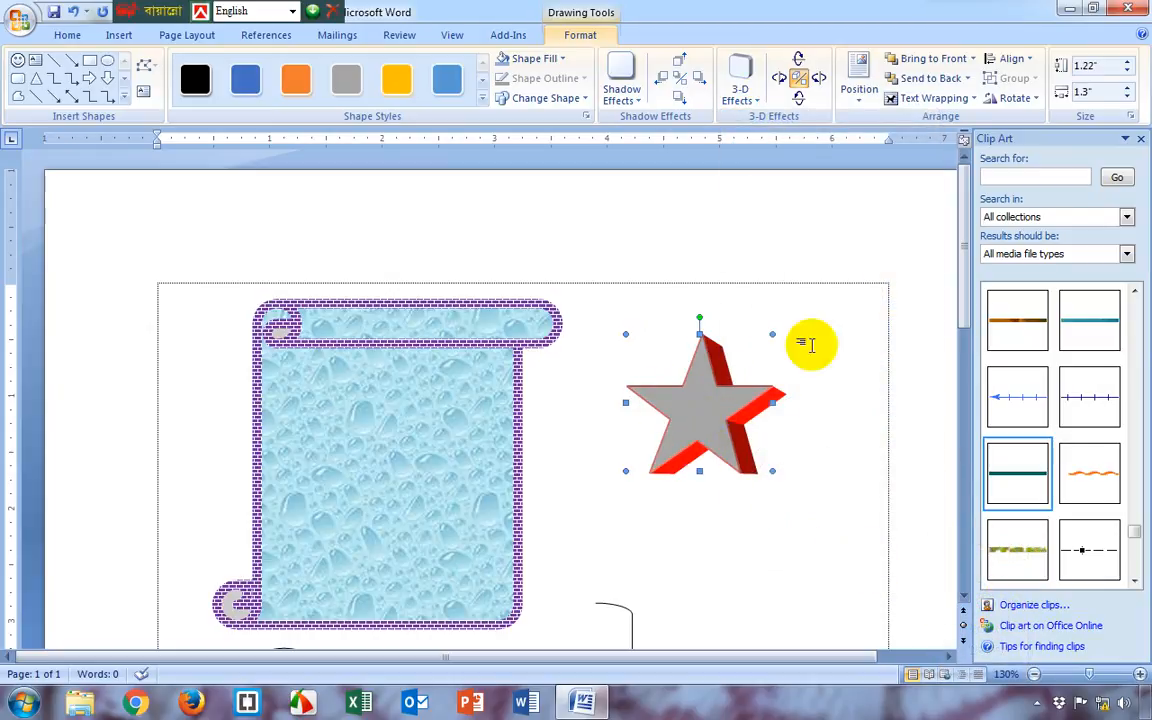
click(1140, 138)
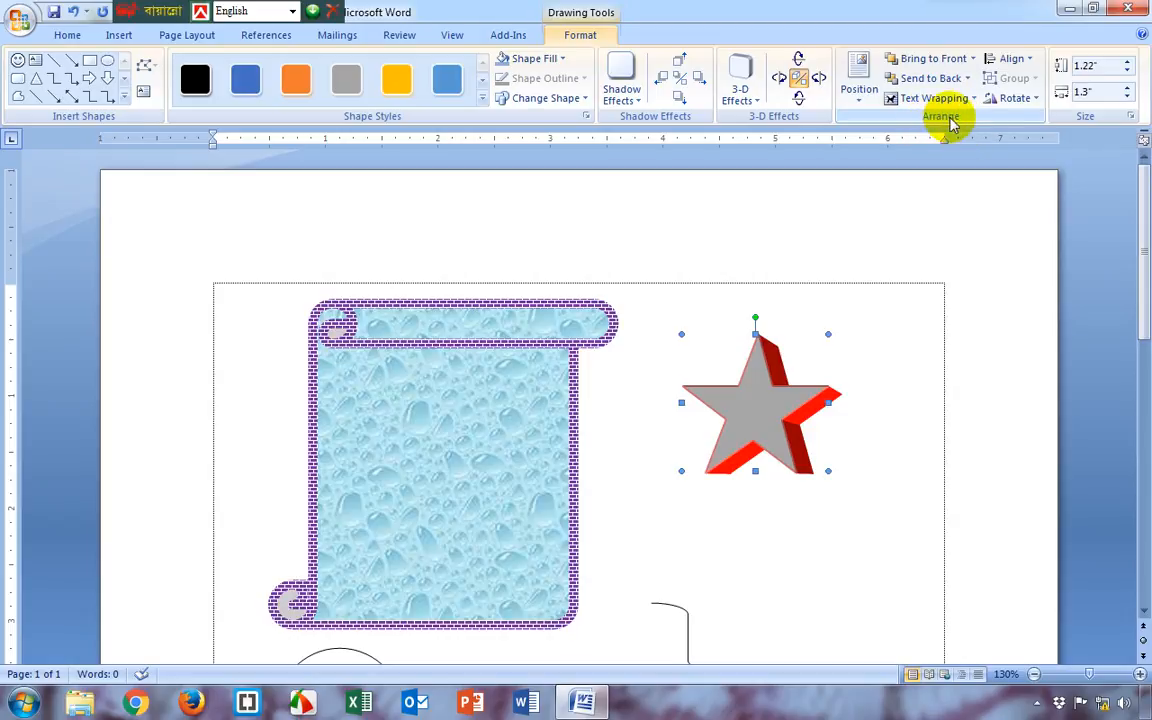
Move the star and the scroll shape so they overlap, and bring the scroll in front of the star
drag(761, 404, 751, 432)
drag(527, 445, 719, 451)
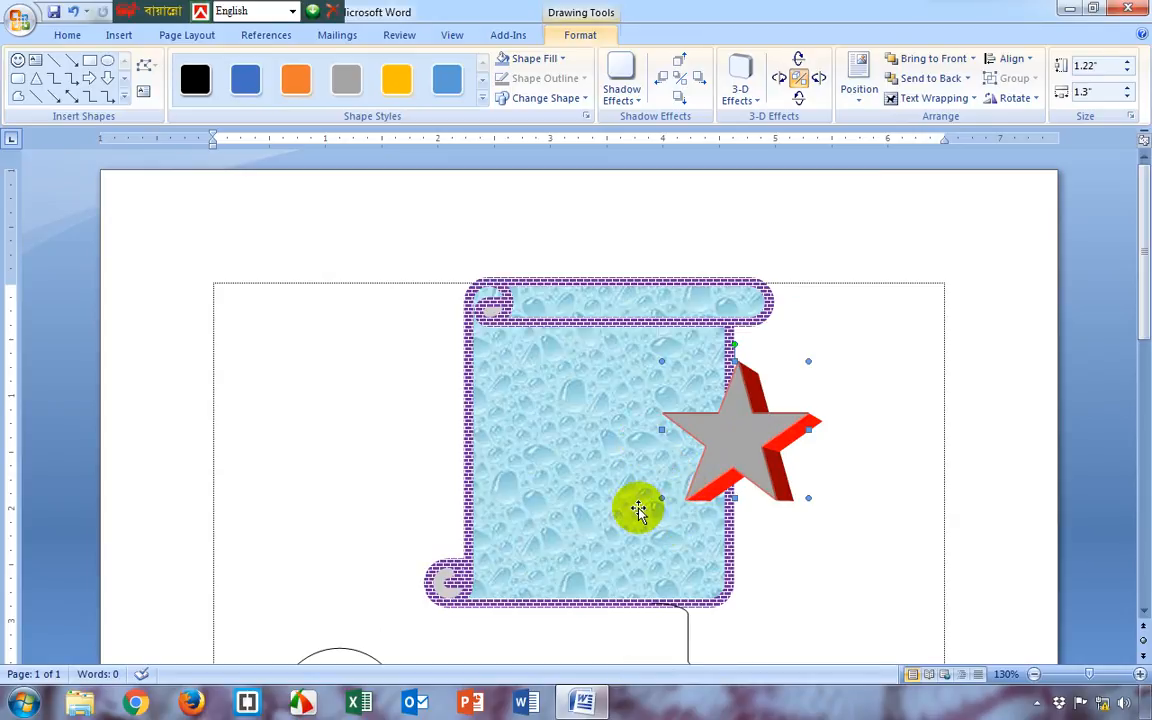
click(640, 518)
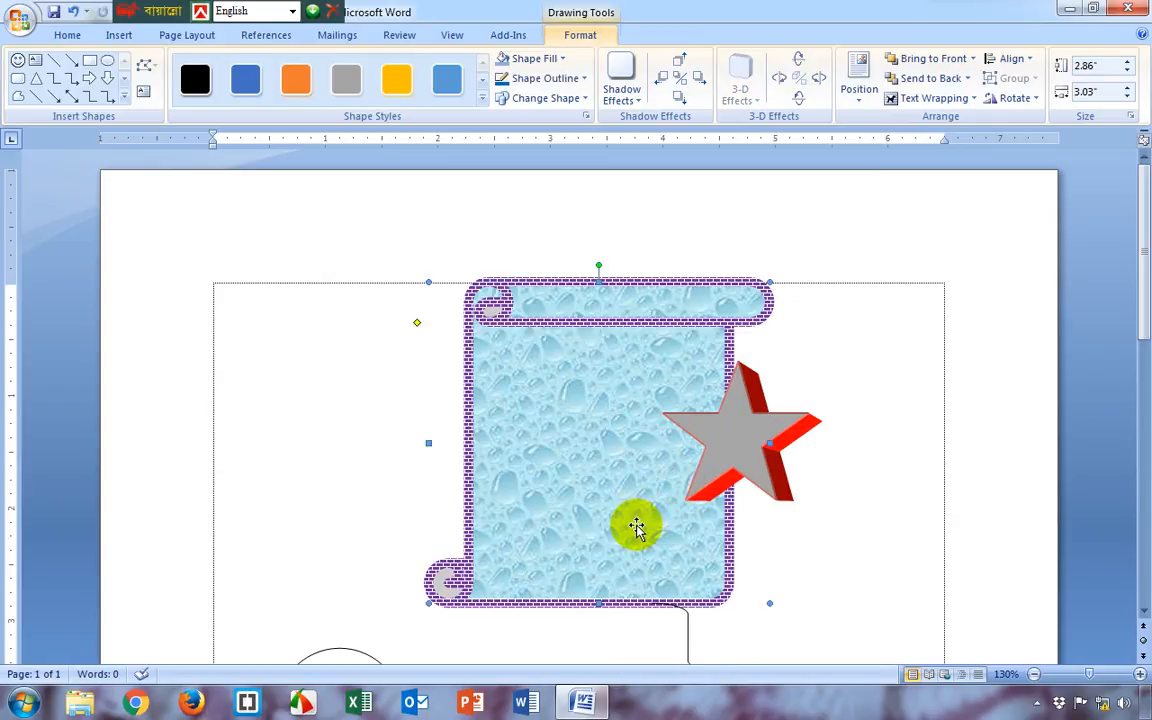
click(936, 60)
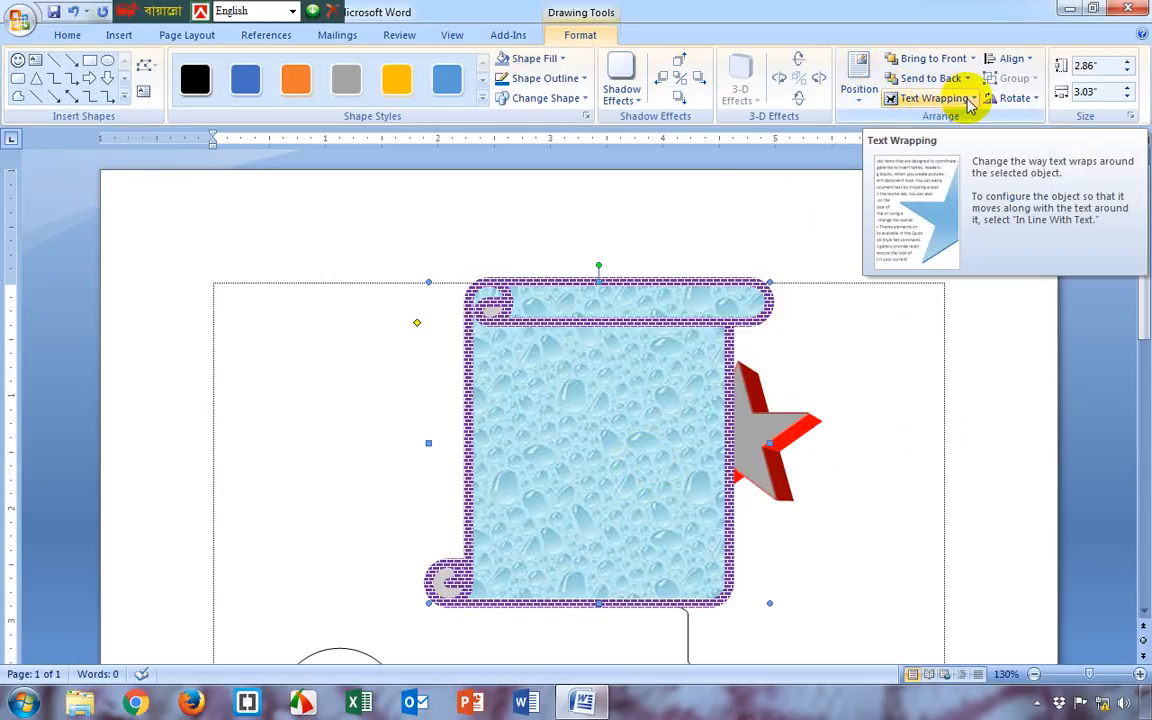
click(1015, 98)
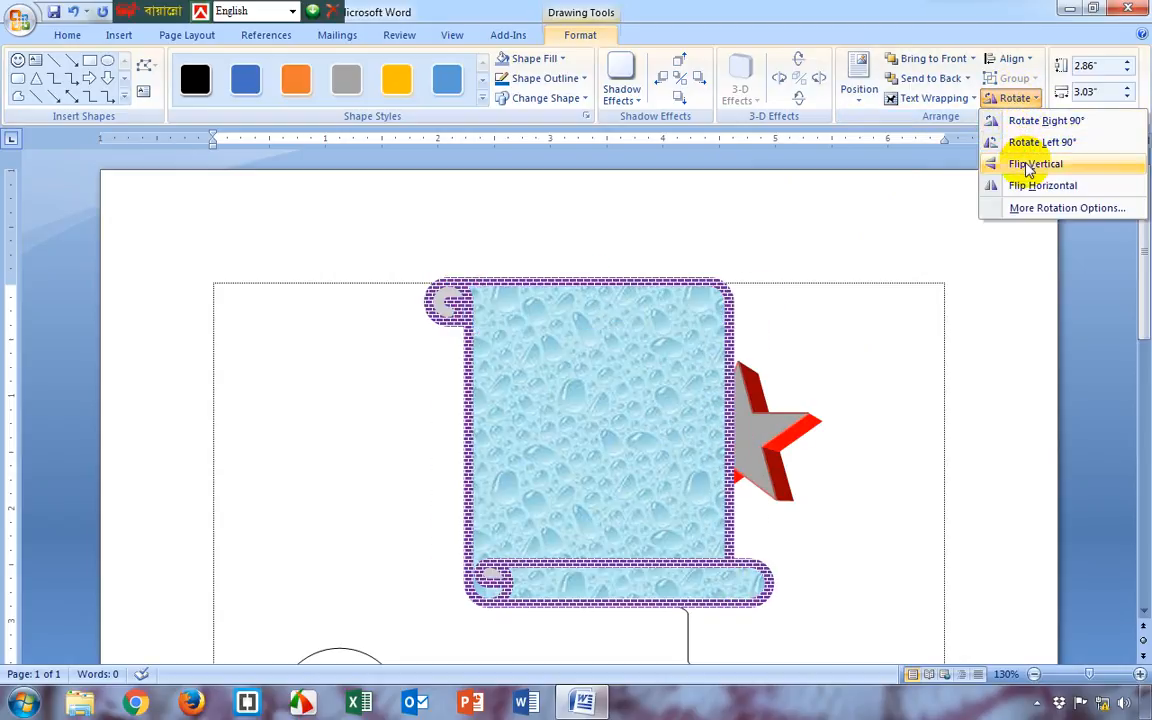
click(1025, 63)
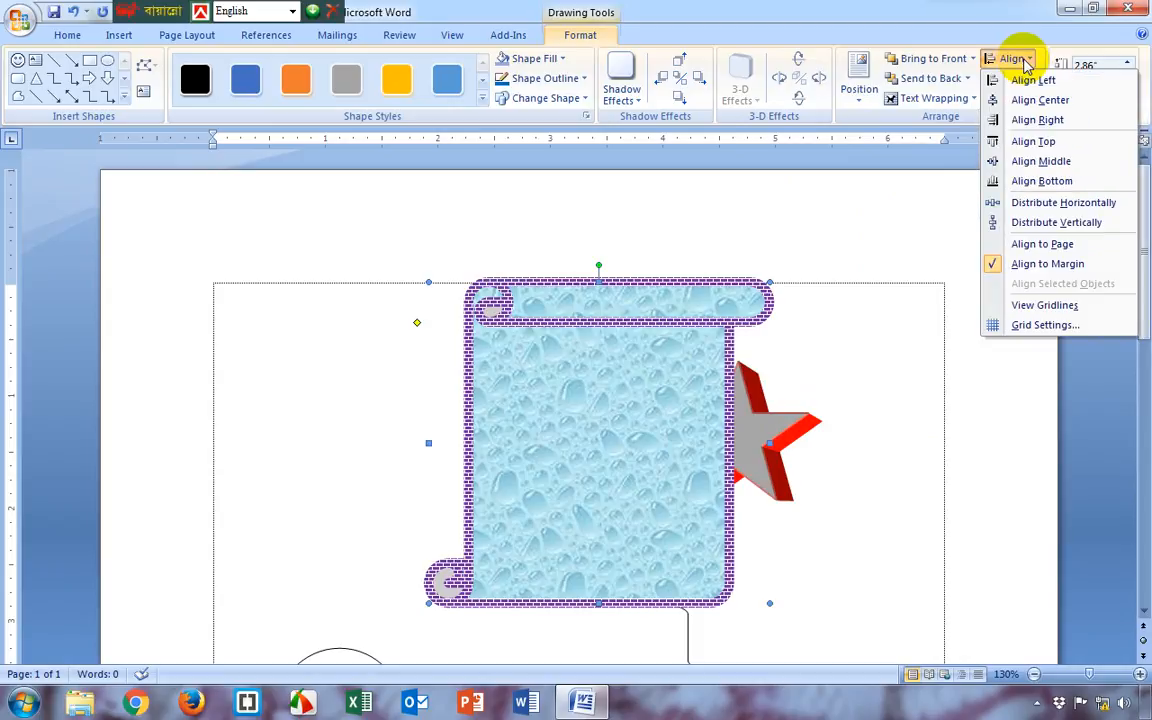
click(1108, 68)
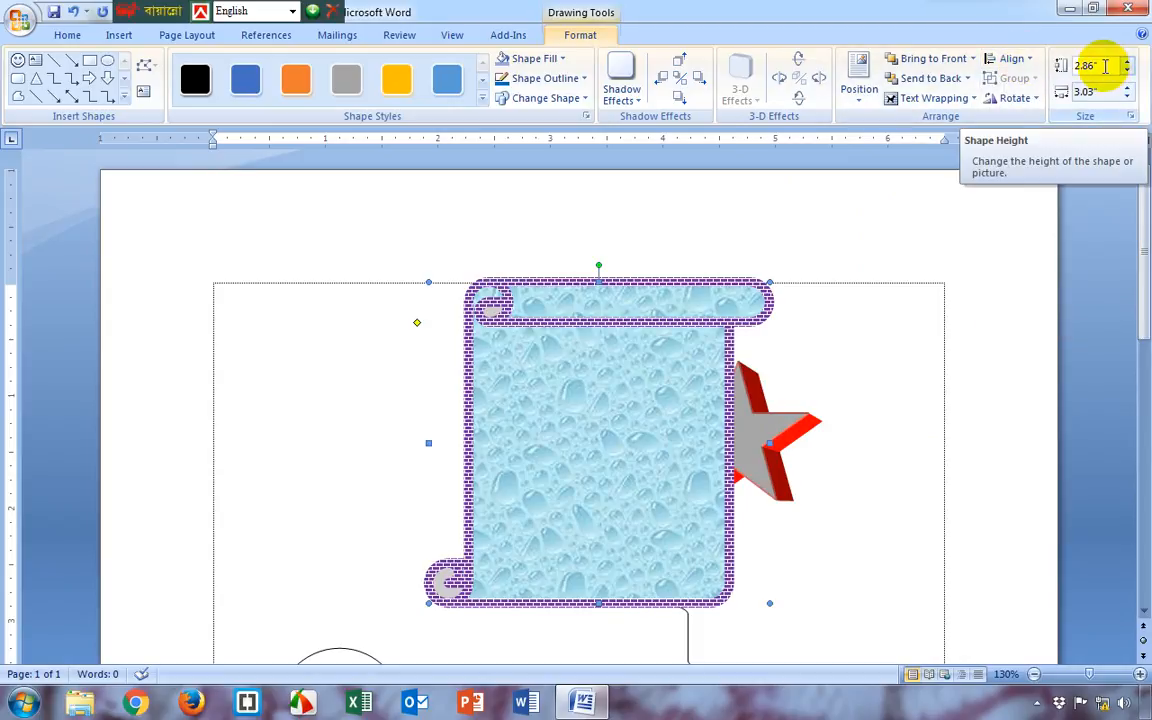
Move the scroll left and the star right so they no longer overlap, and deselect the shapes
drag(643, 450, 555, 458)
drag(797, 435, 816, 435)
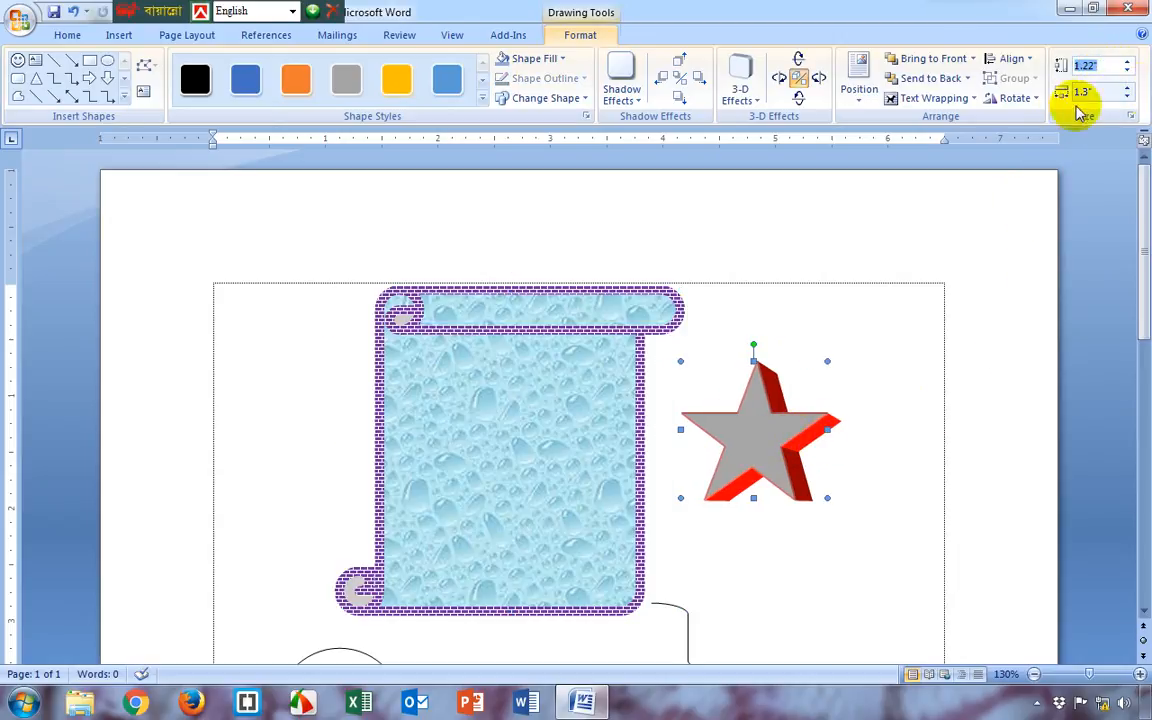
click(743, 527)
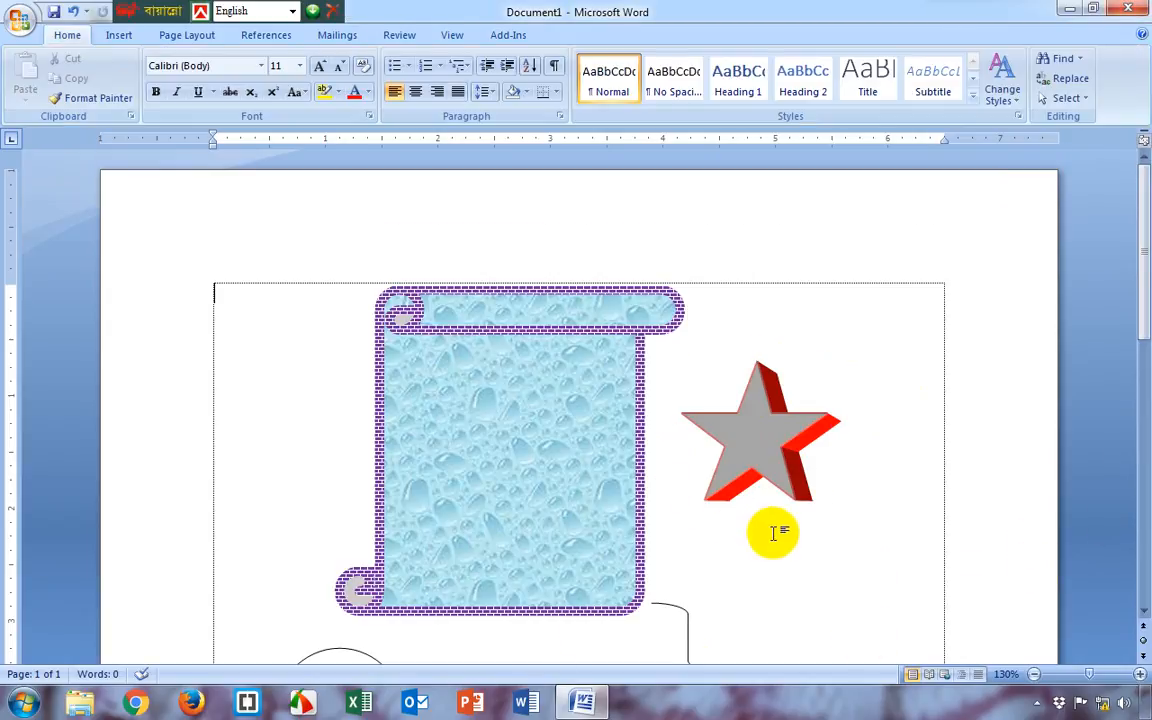
Resize the textured scroll shape to a height of 3" and a width of 2"
scroll(640, 540, down, 3)
scroll(507, 400, up, 2)
click(506, 395)
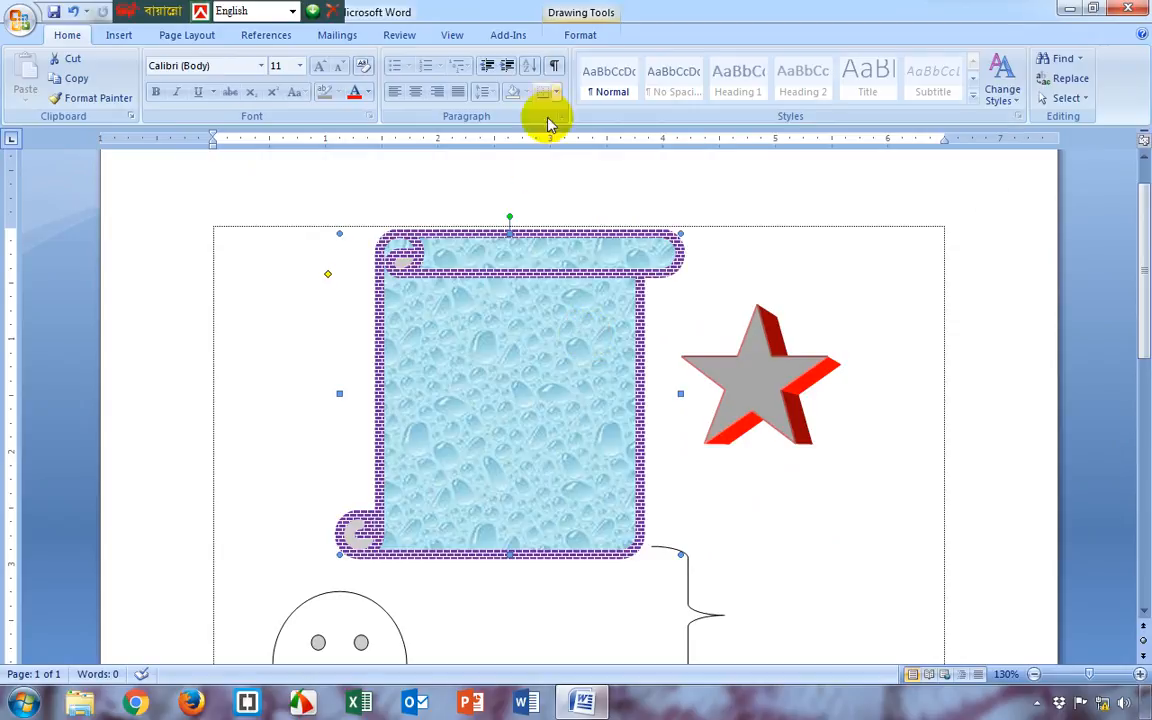
click(580, 35)
click(1099, 67)
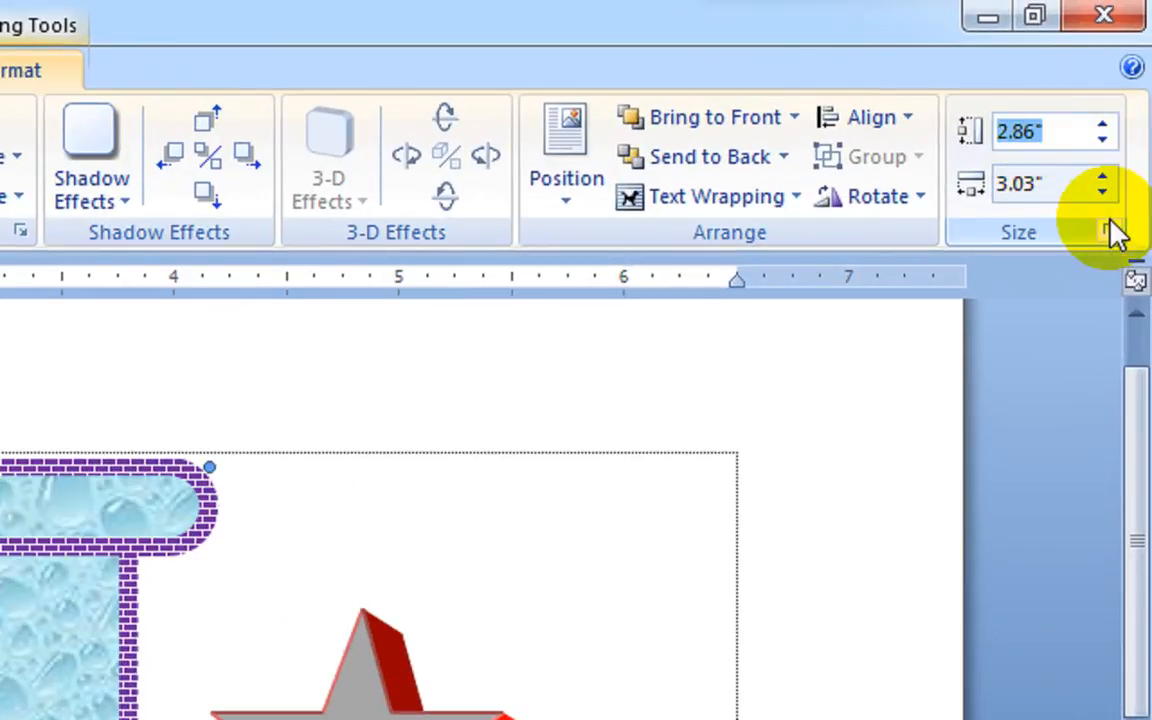
text(3)
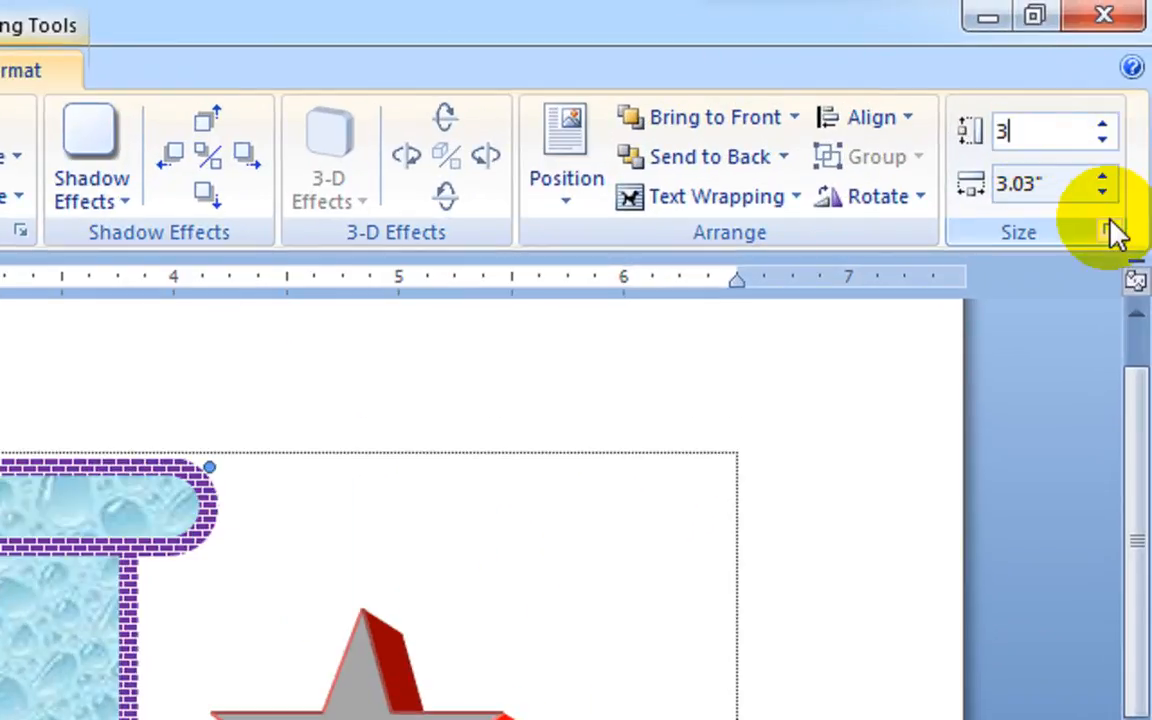
key(Return)
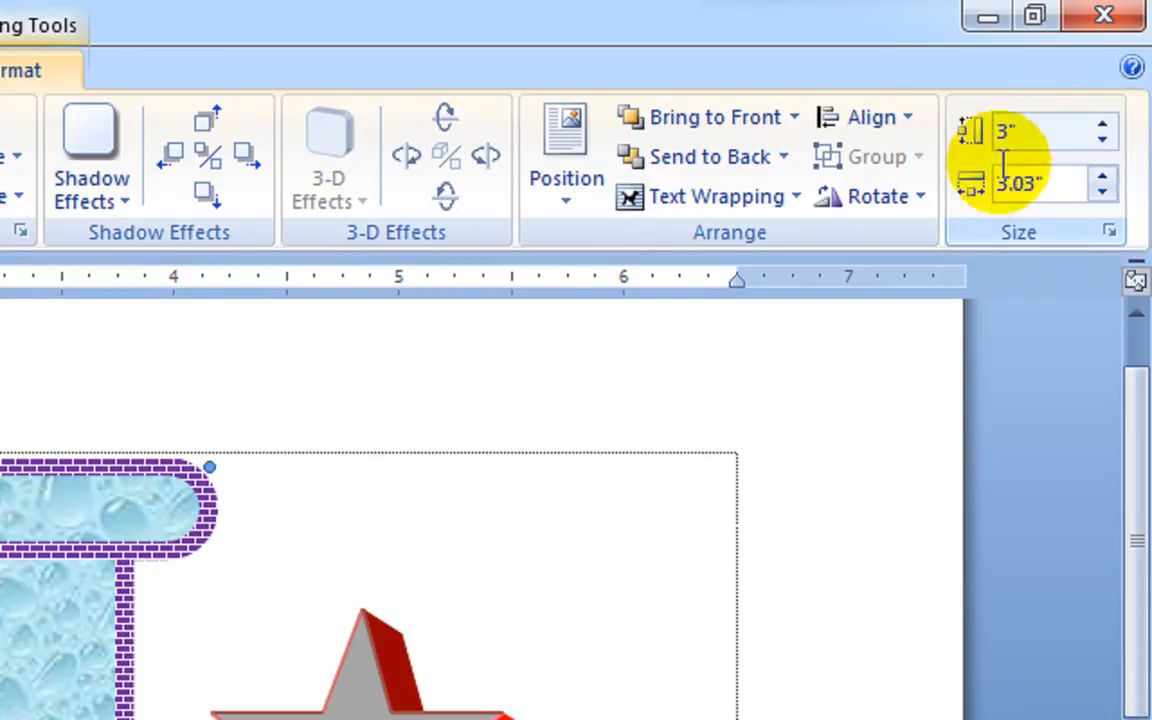
click(1067, 180)
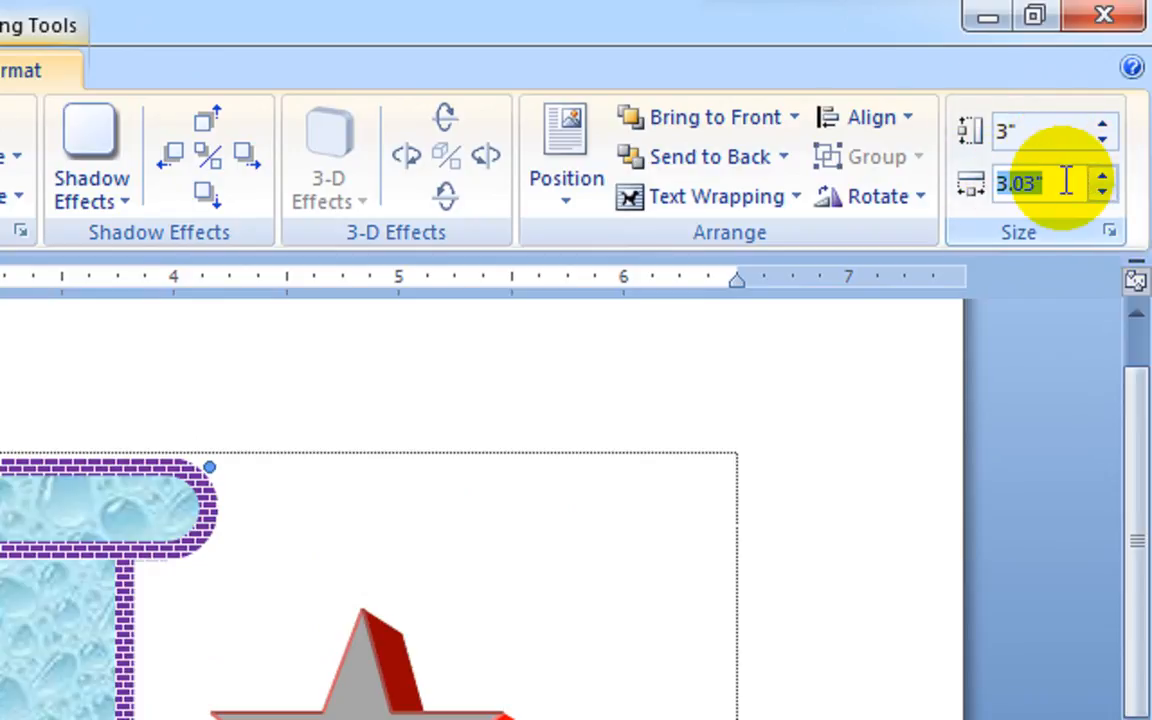
text(2)
key(Return)
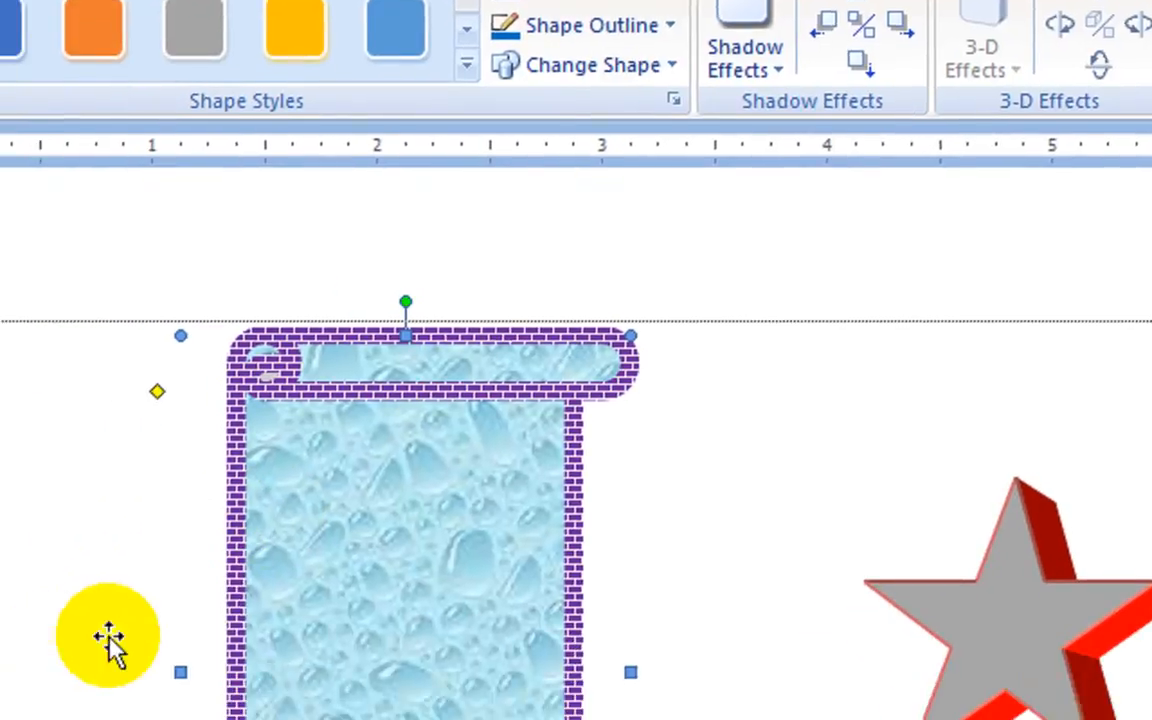